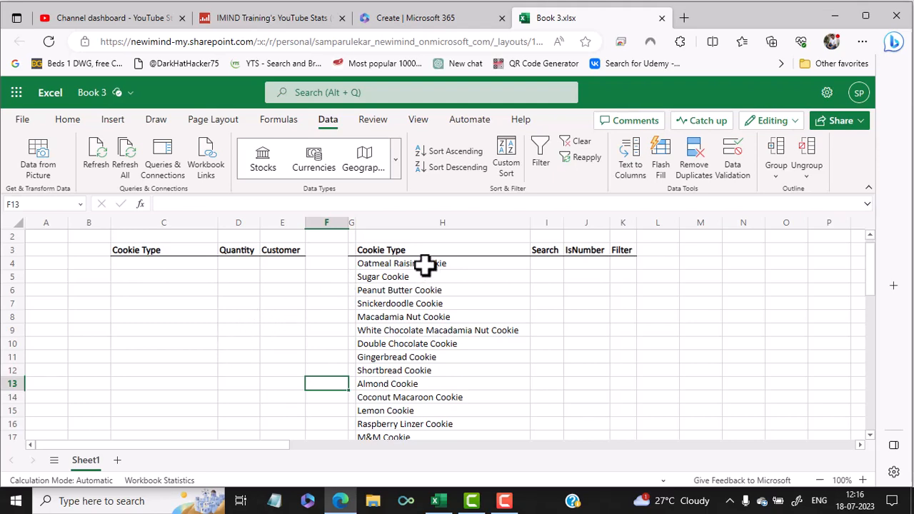
Enter Peanut Butter Cookie in cell C4 by searching its drop-down list for "Butter".
scroll(422, 265, down, 3)
scroll(419, 271, up, 3)
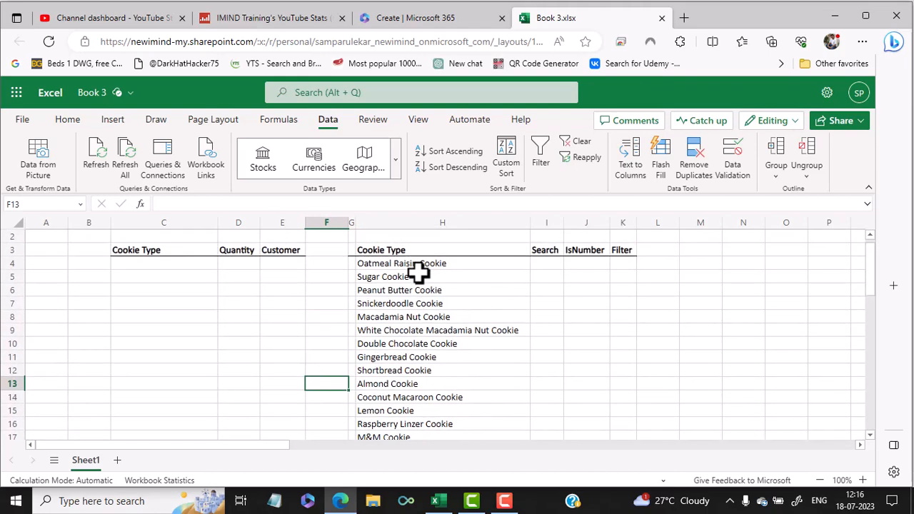
click(165, 262)
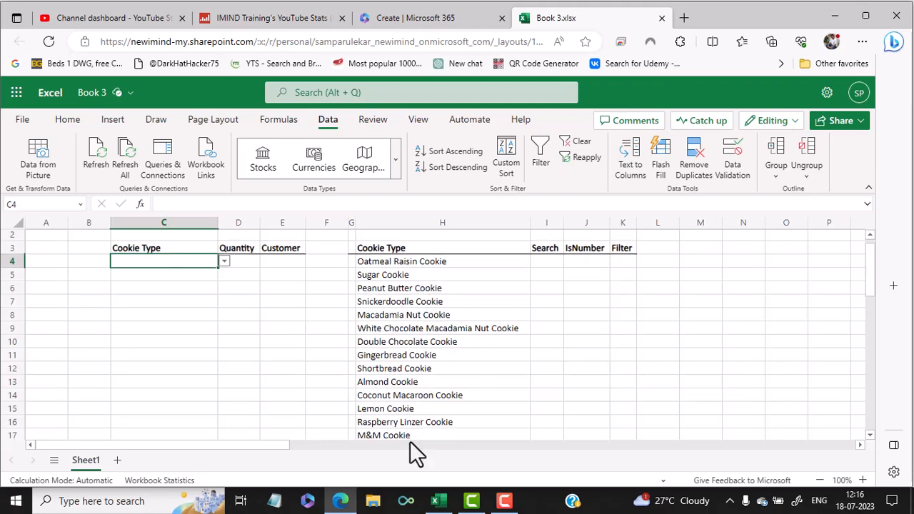
scroll(414, 451, down, 2)
scroll(413, 452, down, 1)
scroll(413, 451, up, 3)
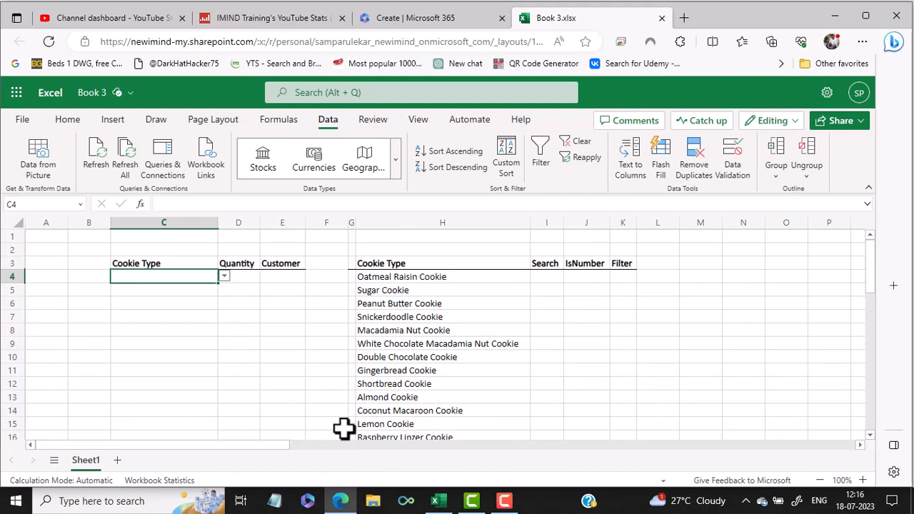
text(Buu)
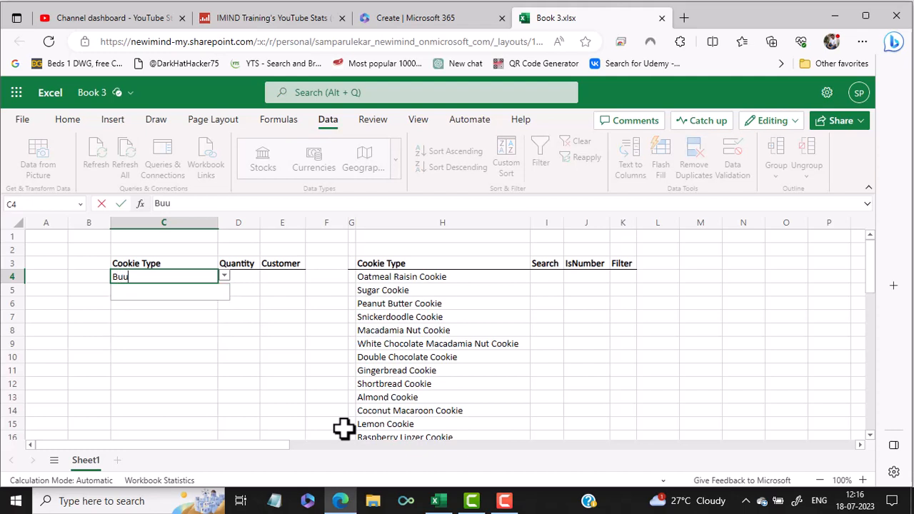
key(BackSpace)
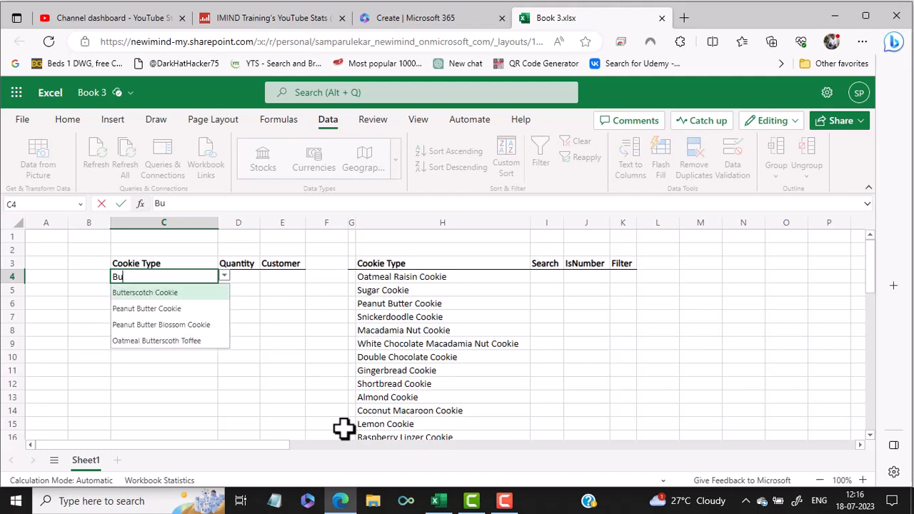
text(tter)
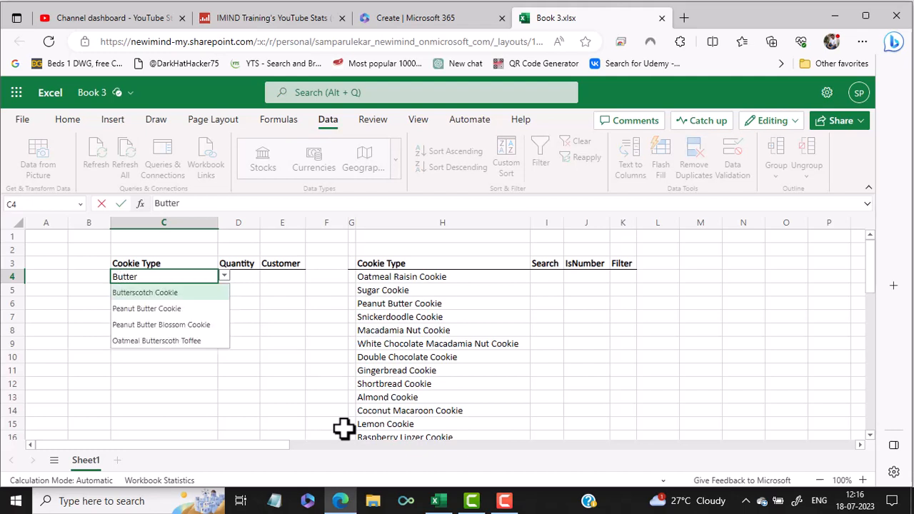
click(140, 309)
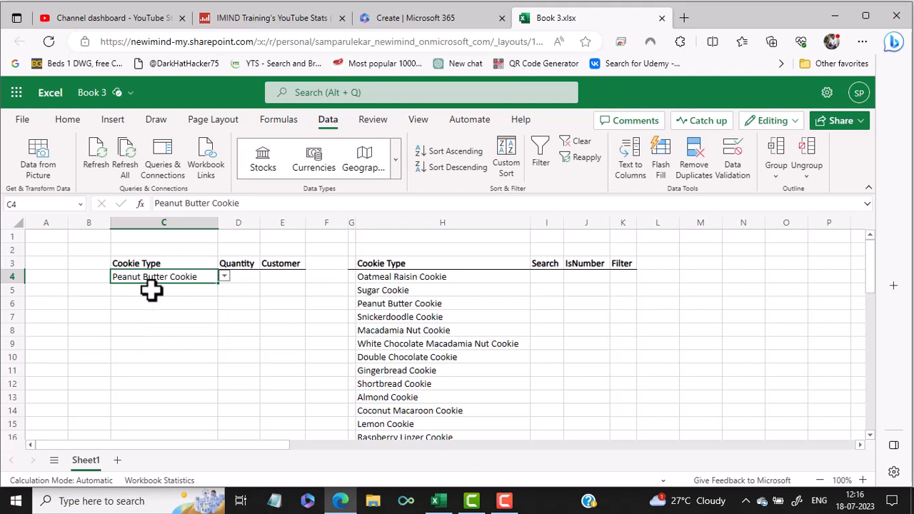
Enter Oatmeal Raisin Cookie in cell C5 by searching its drop-down list for "oat".
click(151, 289)
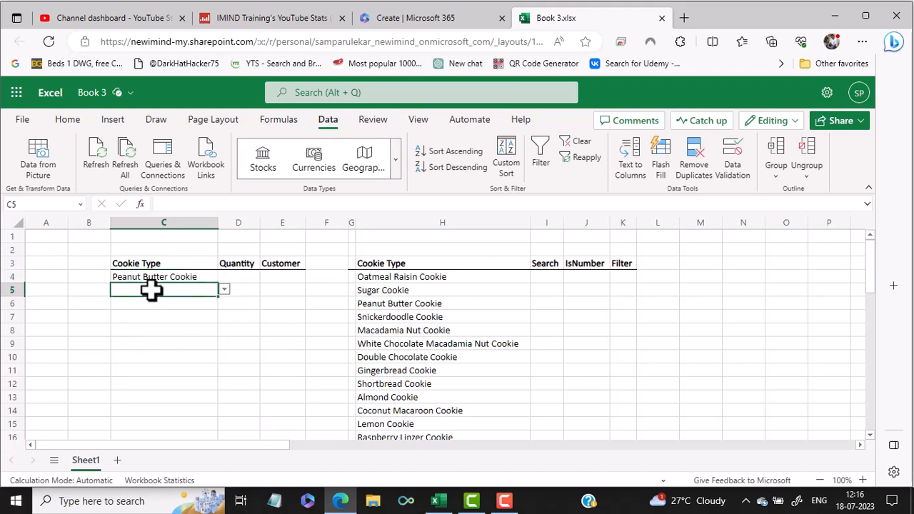
text(oat)
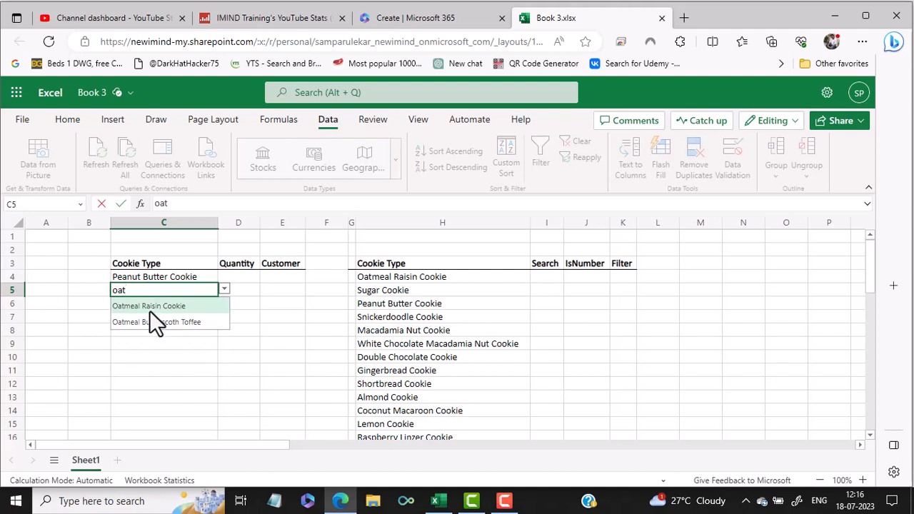
click(149, 310)
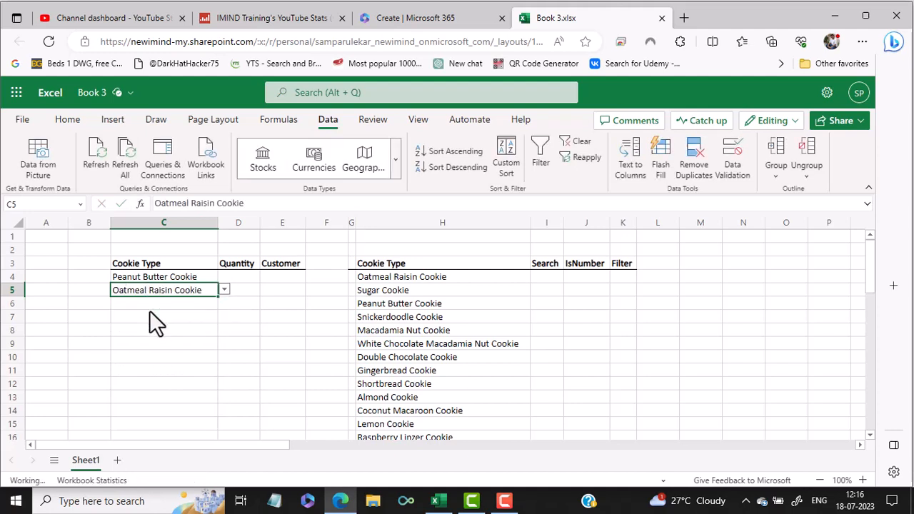
scroll(150, 310, down, 3)
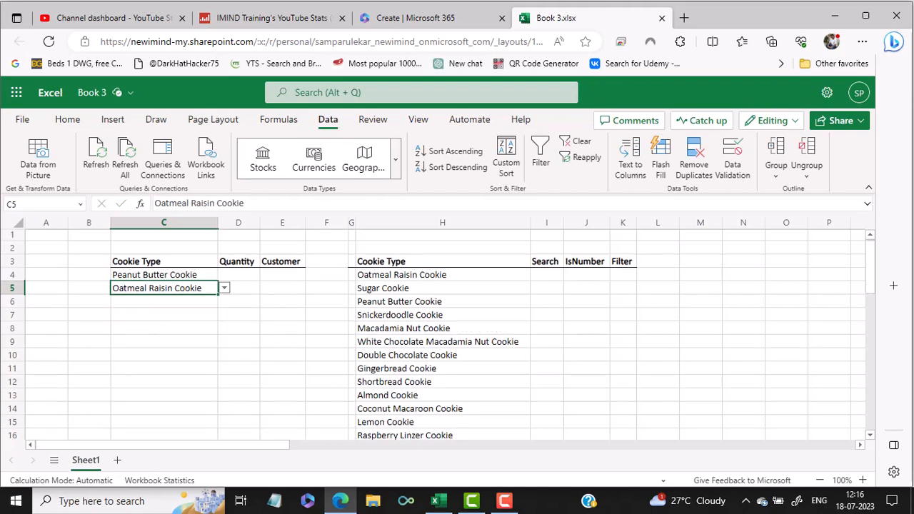
scroll(149, 310, up, 3)
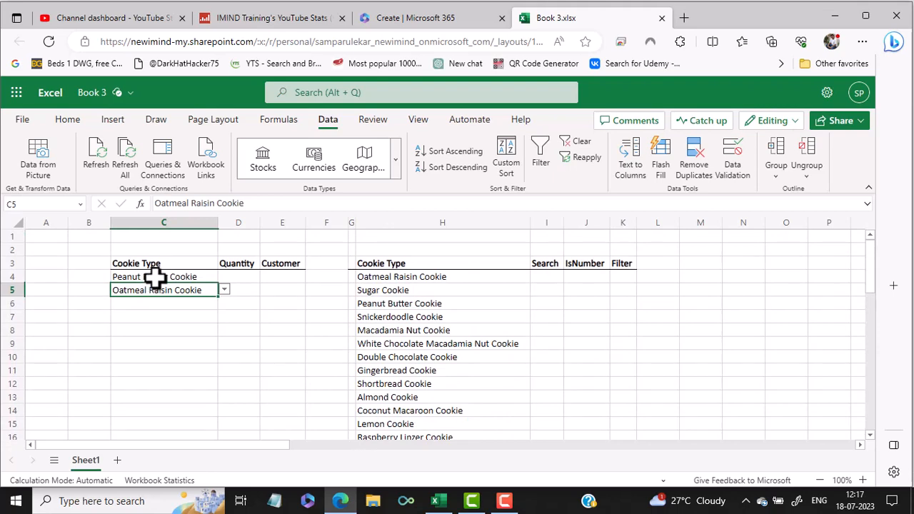
Clear all data validation from C4:C23, extending the existing settings to the whole selection first.
drag(153, 277, 171, 313)
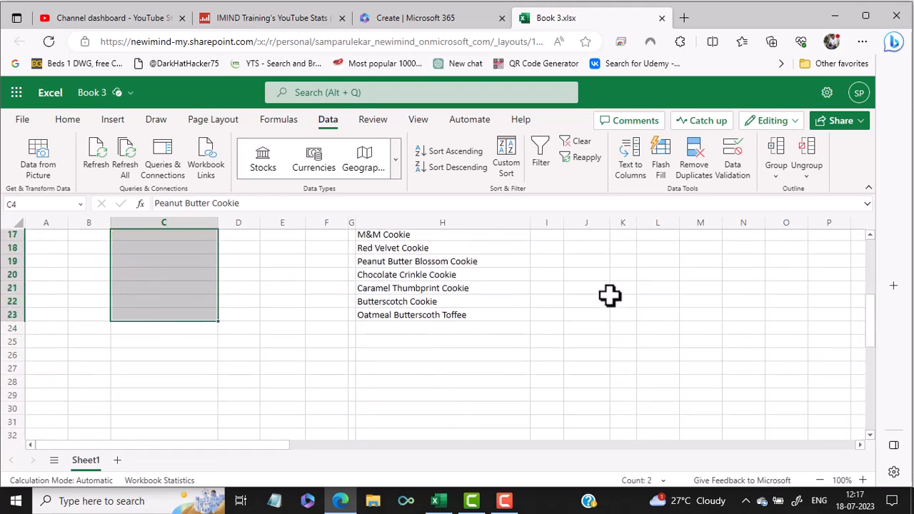
scroll(608, 296, up, 5)
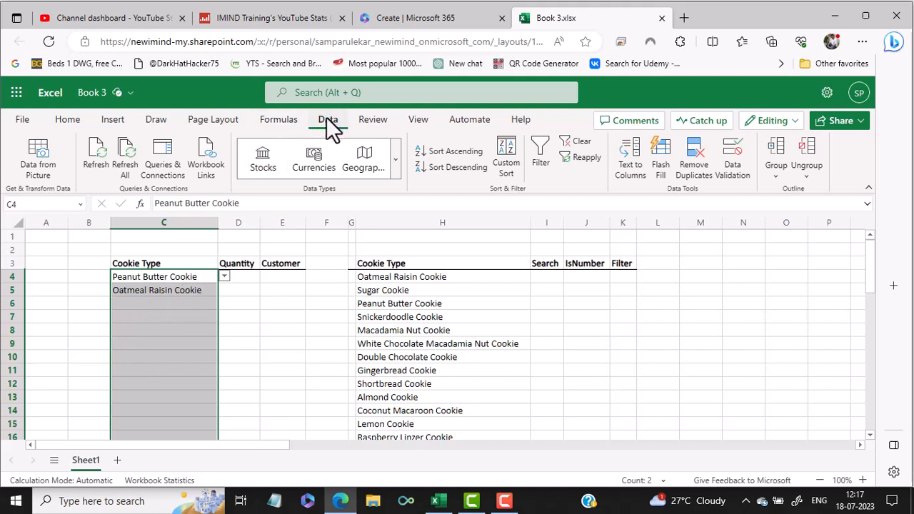
click(723, 173)
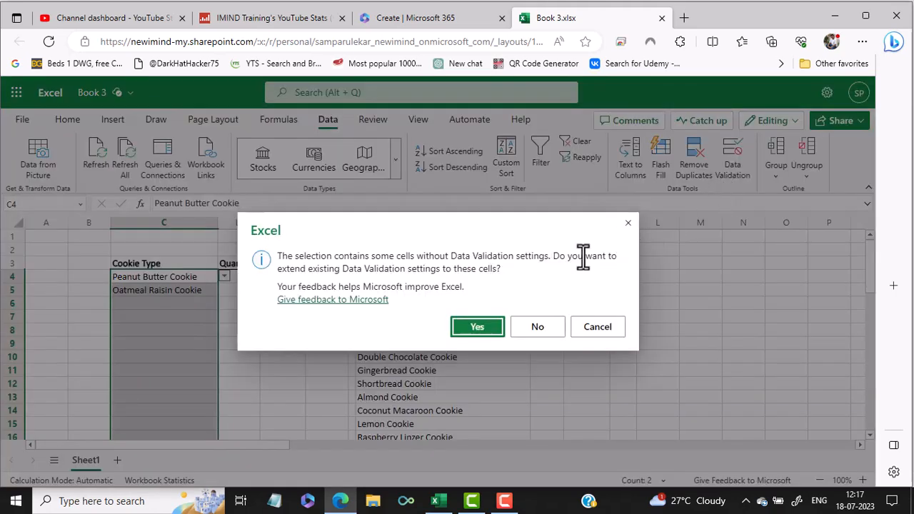
click(475, 329)
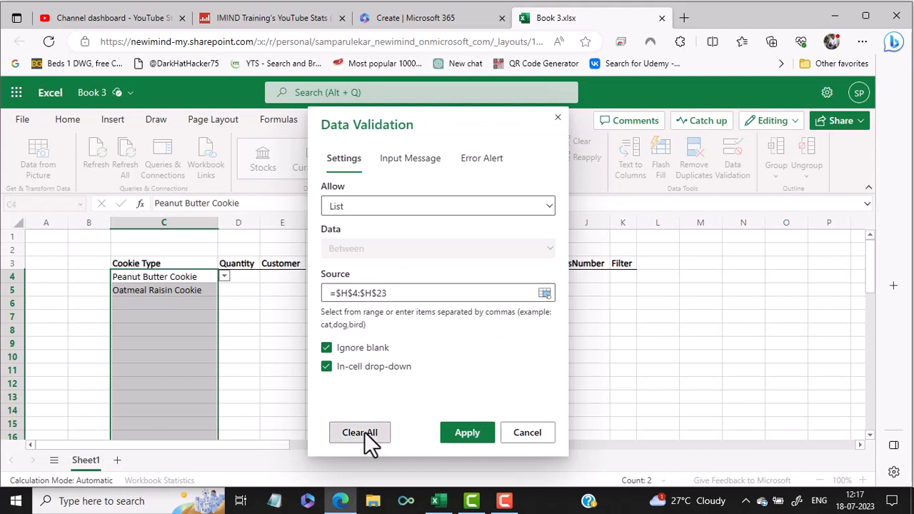
click(372, 436)
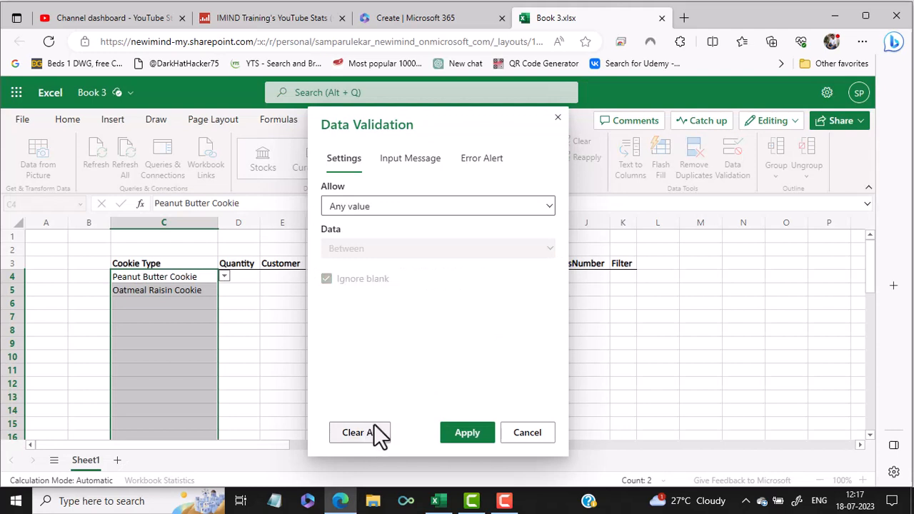
click(467, 434)
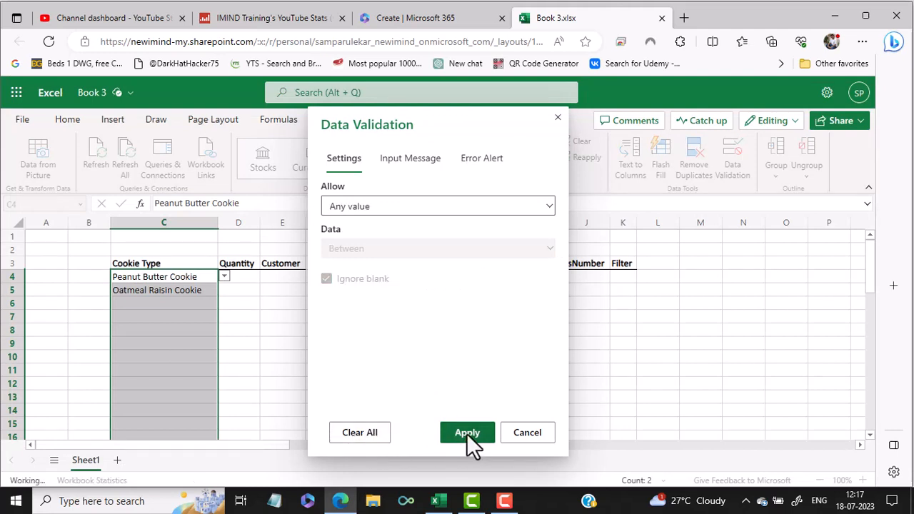
click(202, 370)
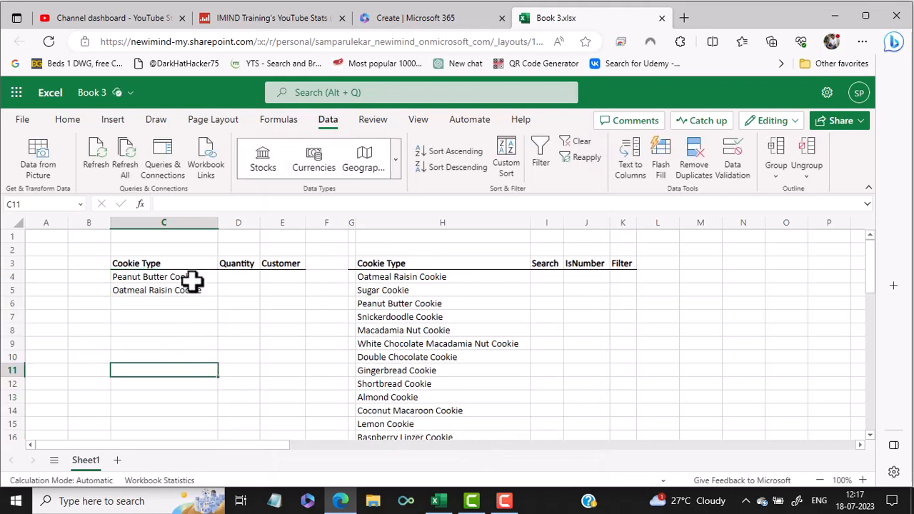
Delete the cookie entries below the Cookie Type header in column C, starting at C4.
drag(191, 282, 212, 348)
scroll(212, 348, up, 3)
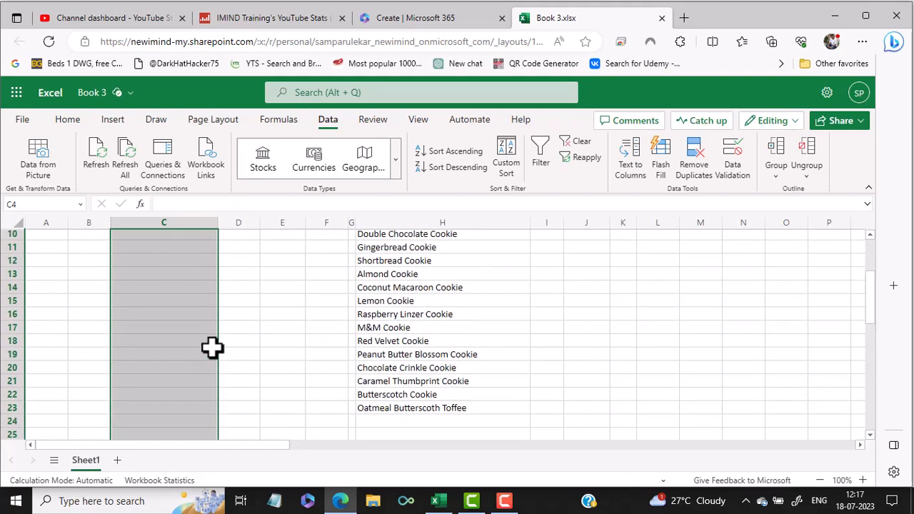
scroll(212, 348, up, 3)
Apply data validation to cell C4 that allows a List with the source =$H$4:$H$23.
click(152, 280)
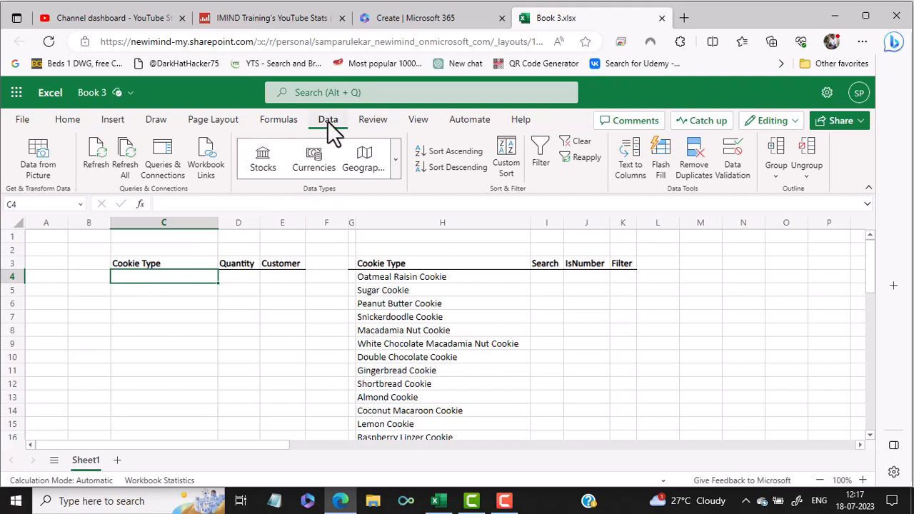
click(729, 170)
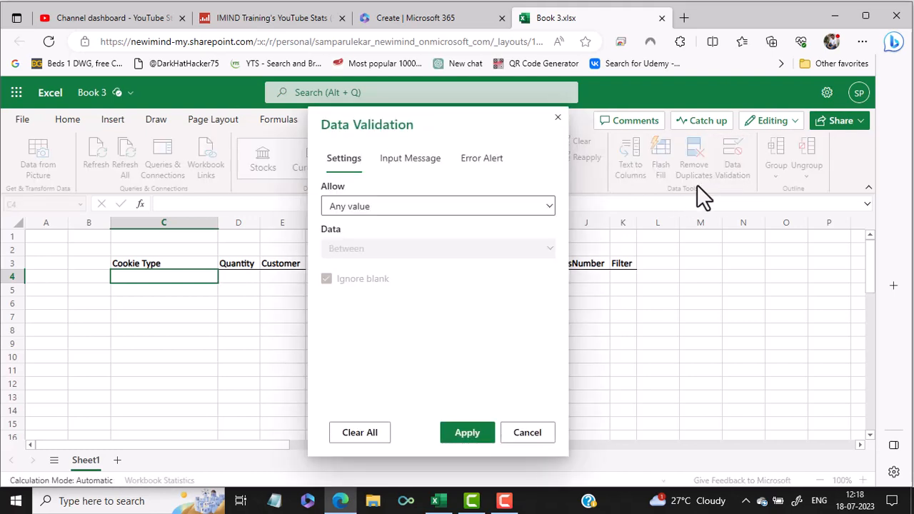
click(551, 207)
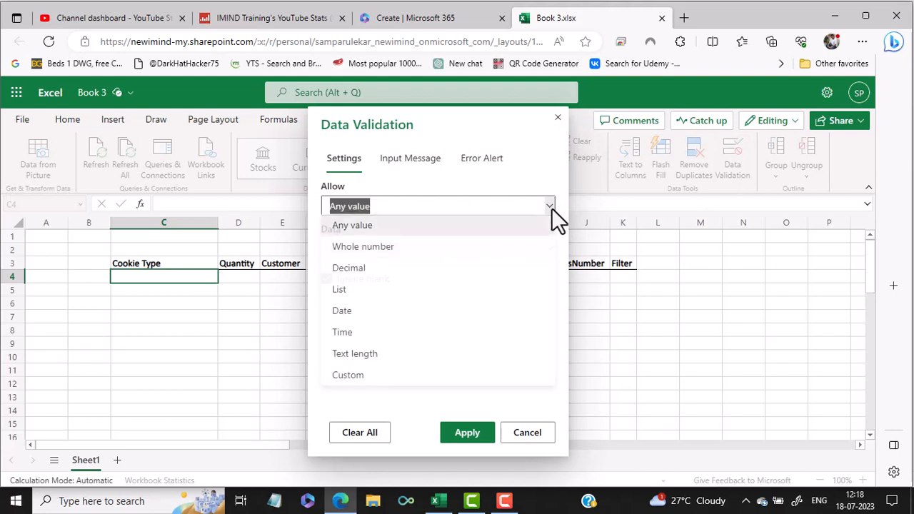
click(419, 290)
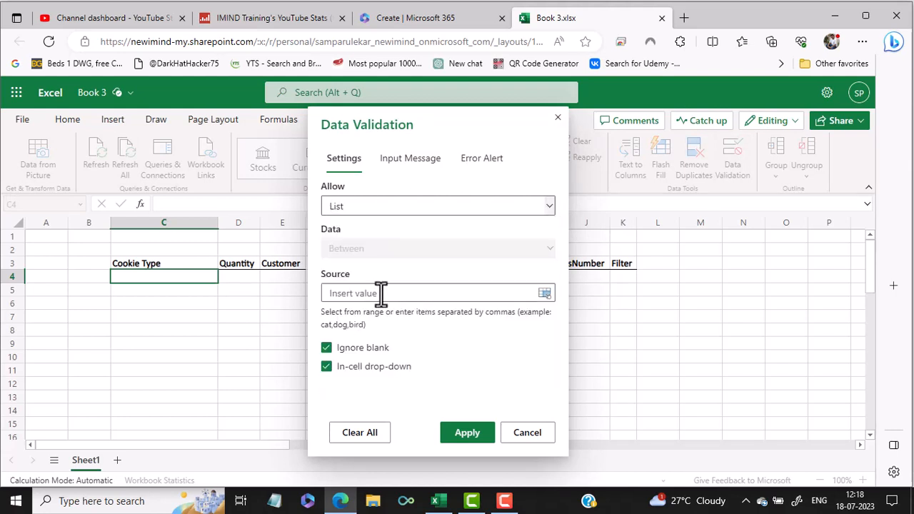
click(381, 293)
drag(435, 122, 729, 112)
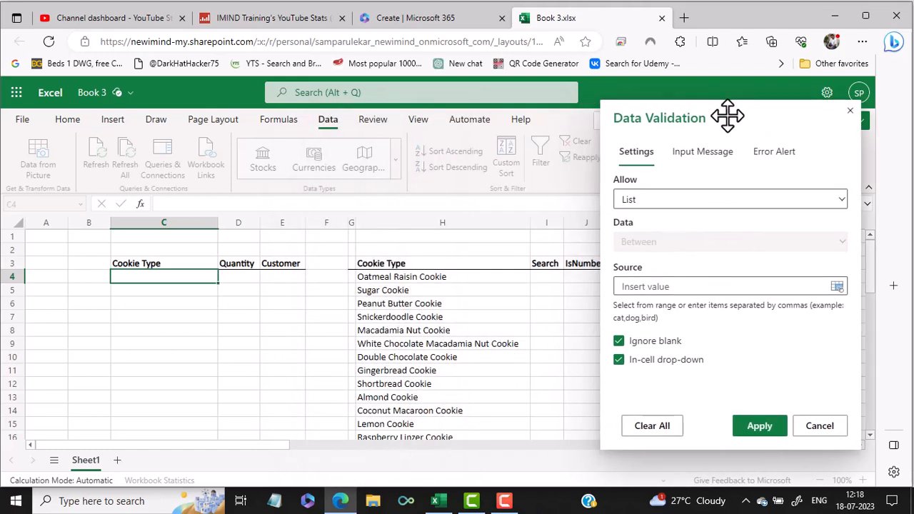
click(443, 276)
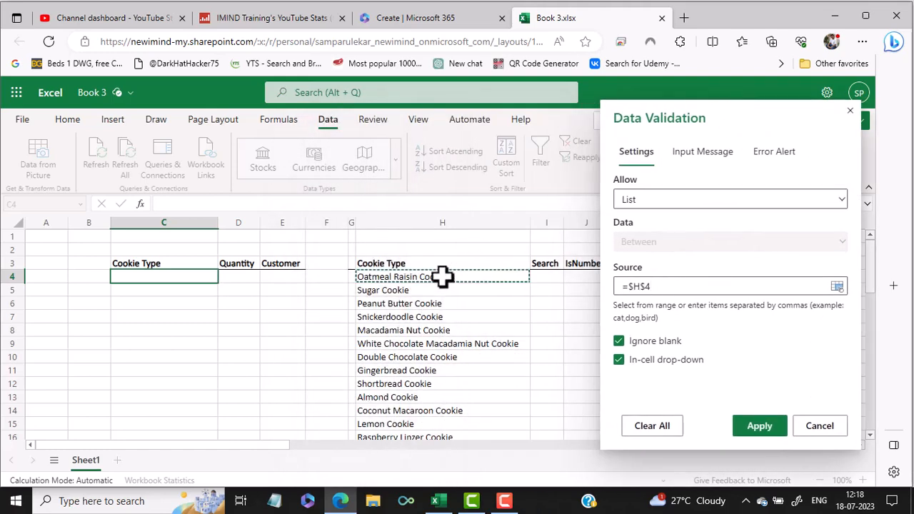
drag(442, 277, 443, 423)
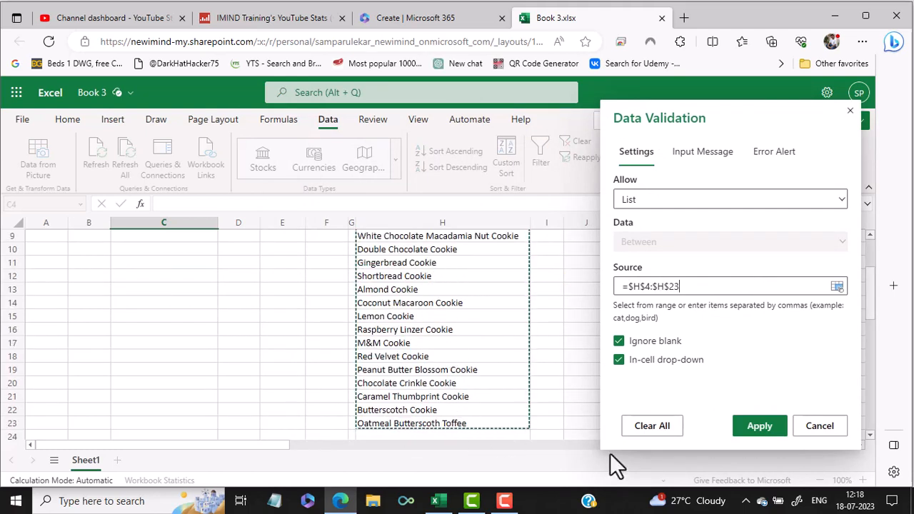
click(757, 427)
scroll(204, 347, up, 3)
scroll(204, 346, up, 1)
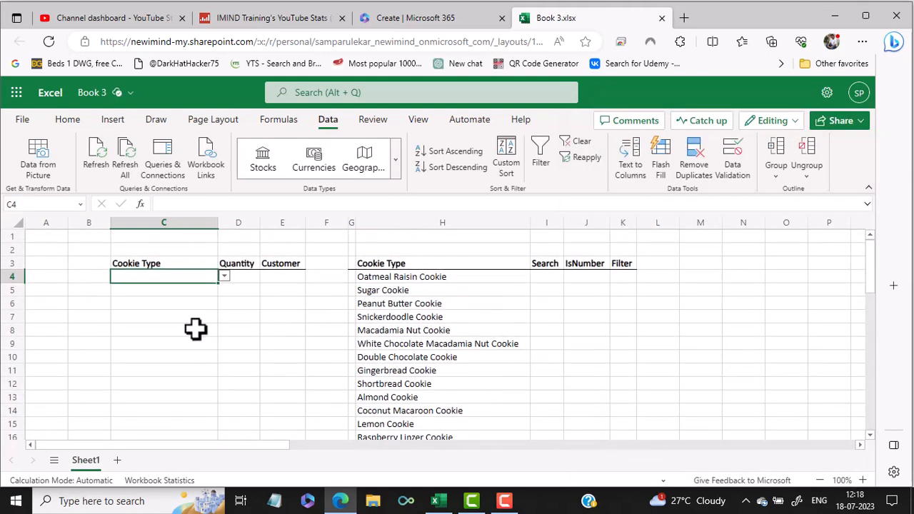
Enter Oatmeal Raisin Cookie in cell C4 by searching its drop-down list for "Oat".
text(O)
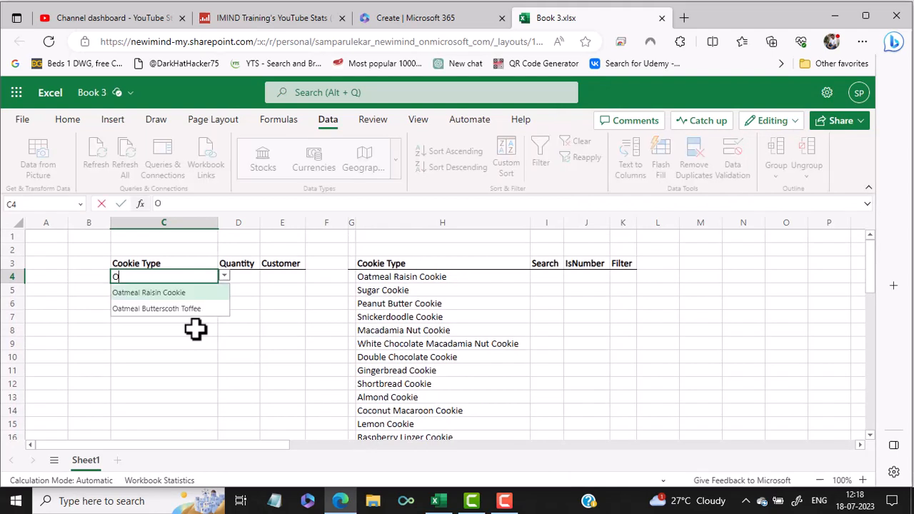
text(at)
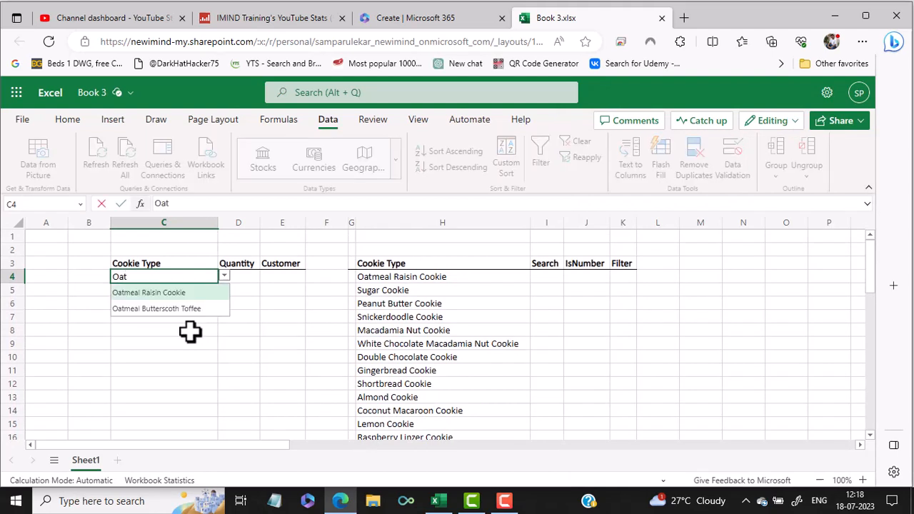
click(192, 293)
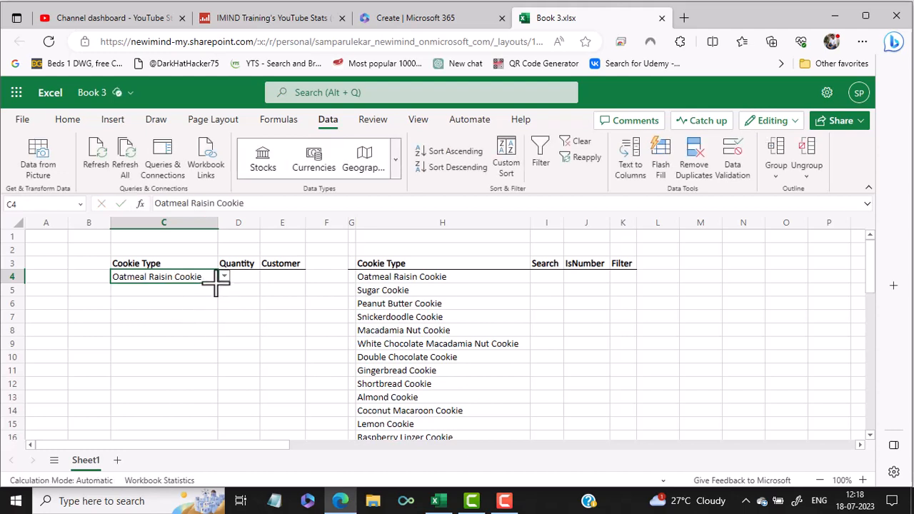
Fill C4 down to C23 to copy its drop-down list, and delete the copied cookie names from C5 downward.
drag(216, 285, 217, 414)
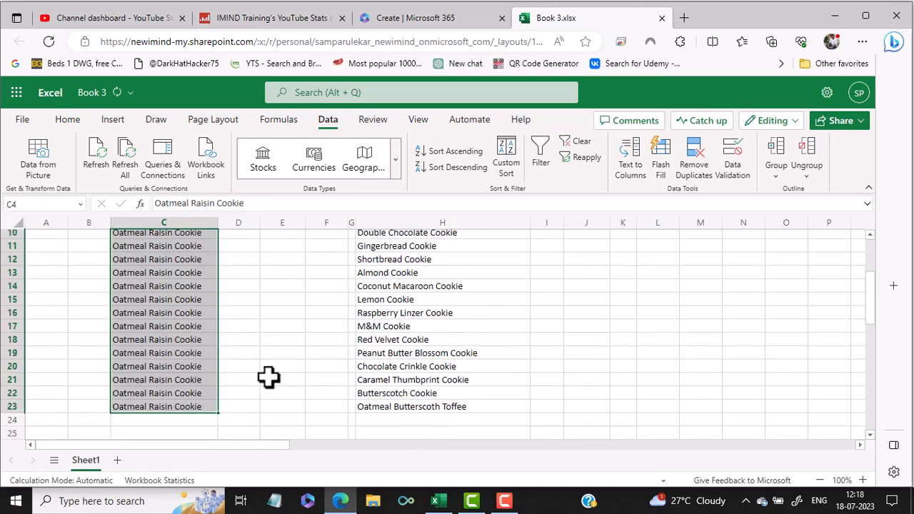
scroll(242, 358, up, 3)
drag(193, 260, 203, 380)
key(Delete)
scroll(205, 384, up, 5)
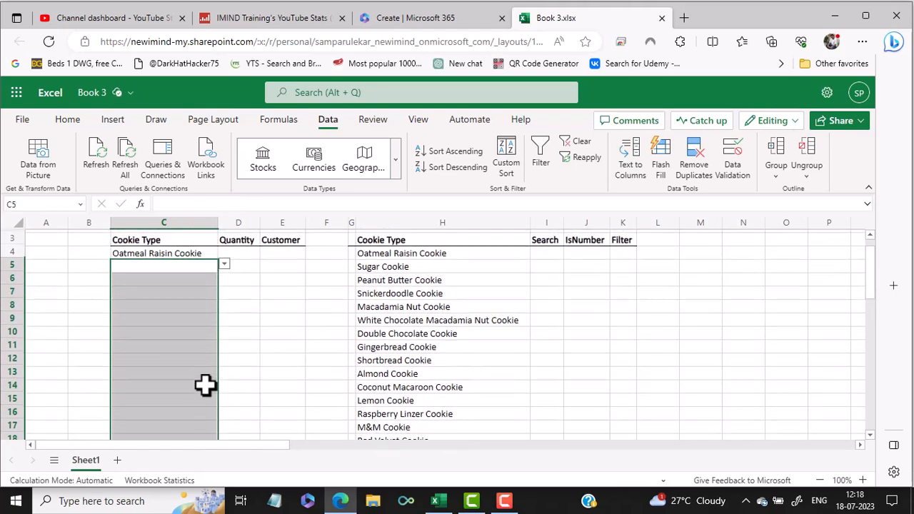
Enter Butterscotch Cookie in cell C5 by searching its drop-down list for "Butter".
click(185, 288)
text(Bu)
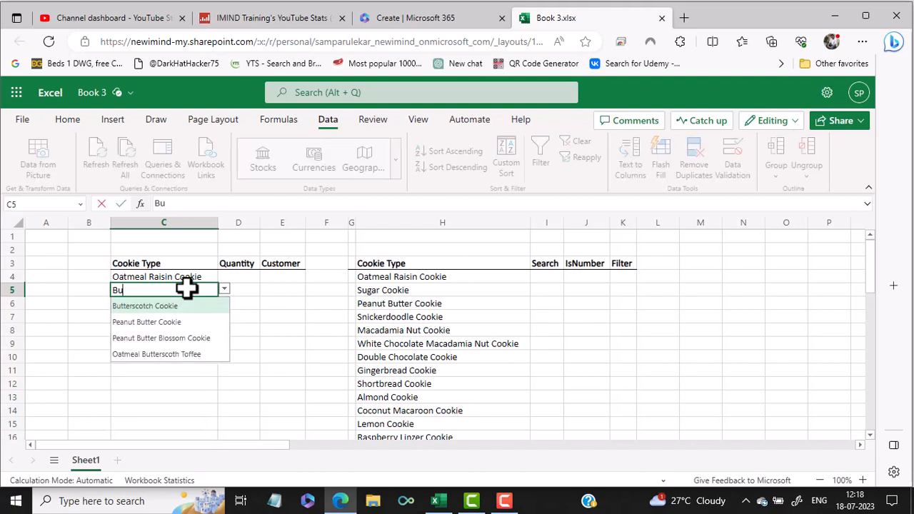
text(tter)
click(179, 307)
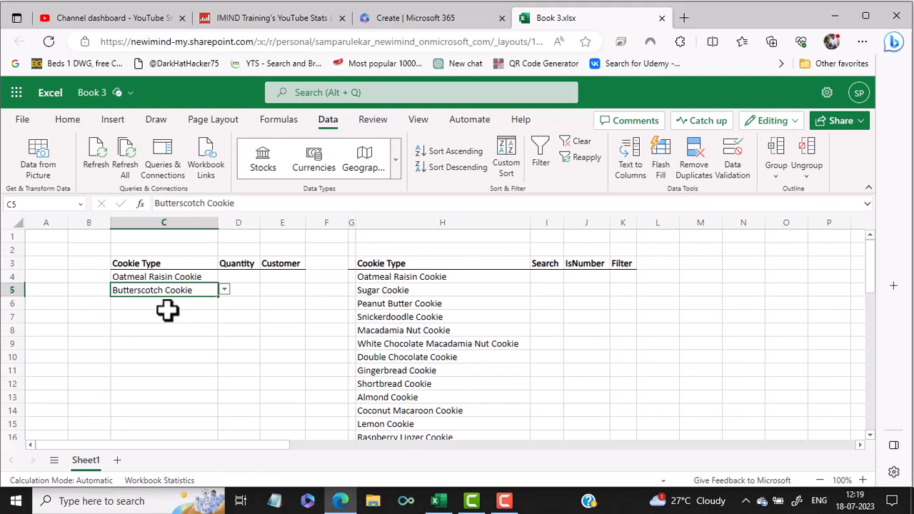
Switch to the SDD.xlsx workbook in desktop Excel and enter Oat in cell C4 of the Order Form Single sheet.
click(172, 317)
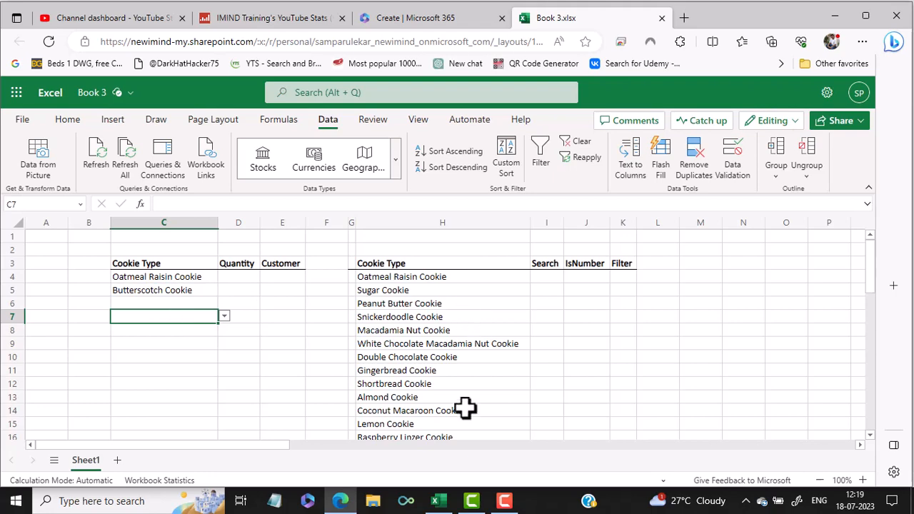
click(436, 501)
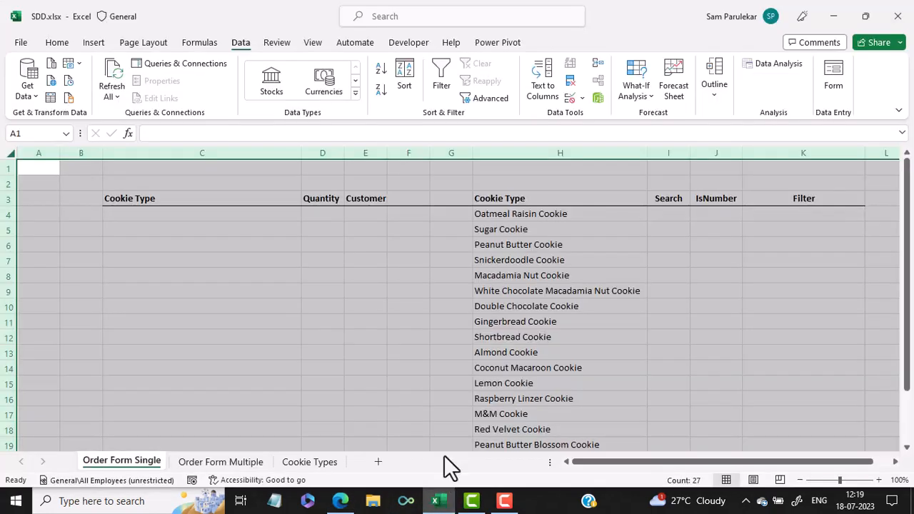
click(333, 320)
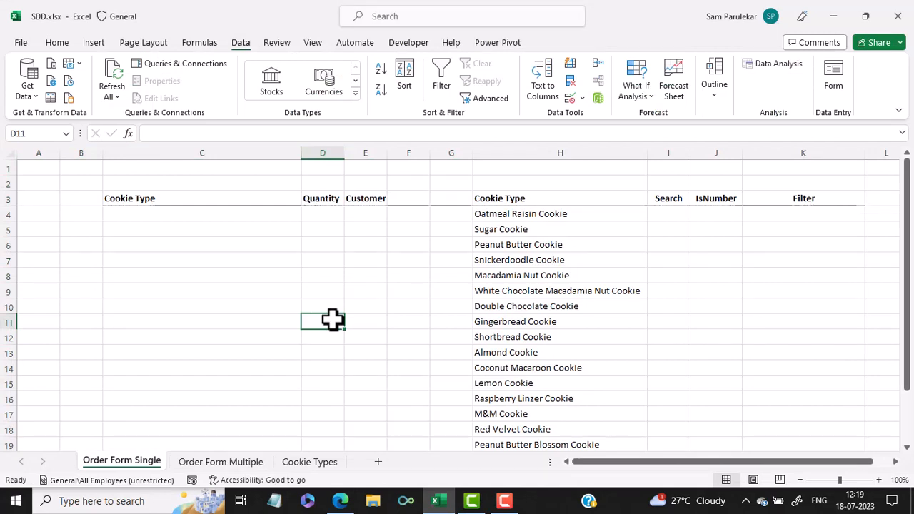
click(155, 214)
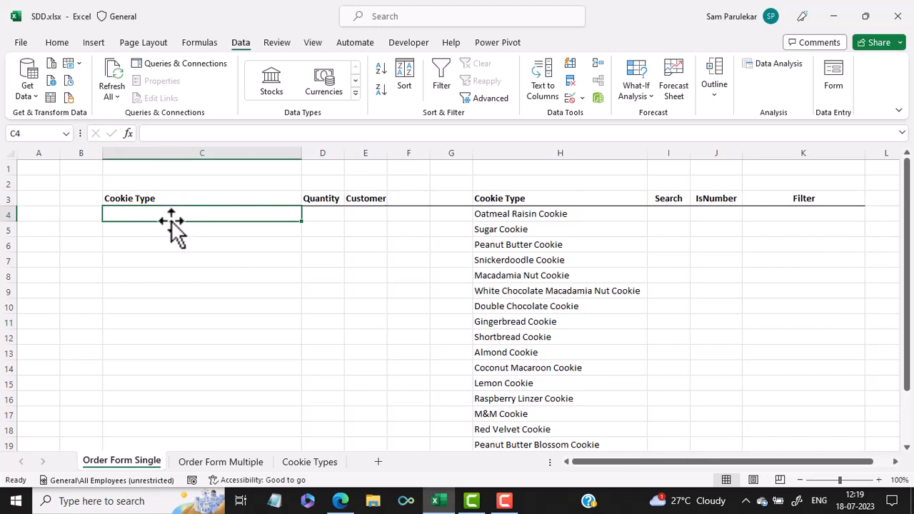
text(Oat)
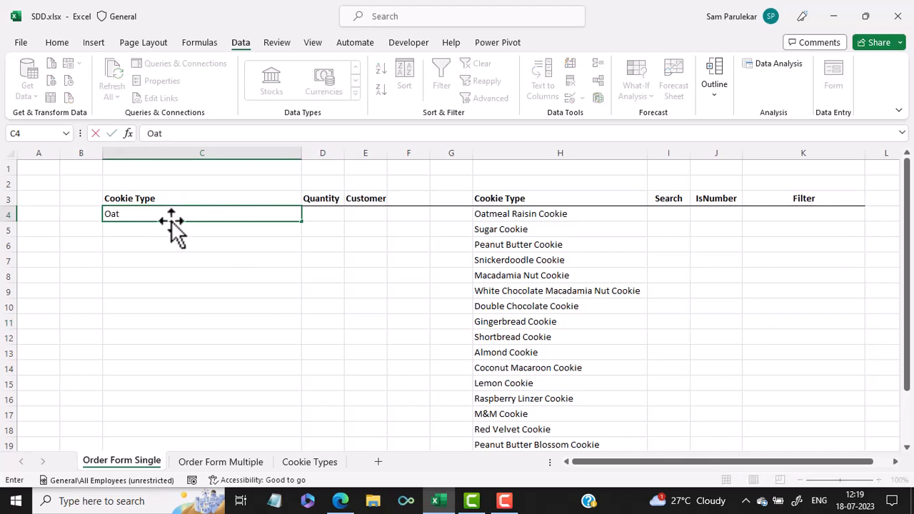
key(Return)
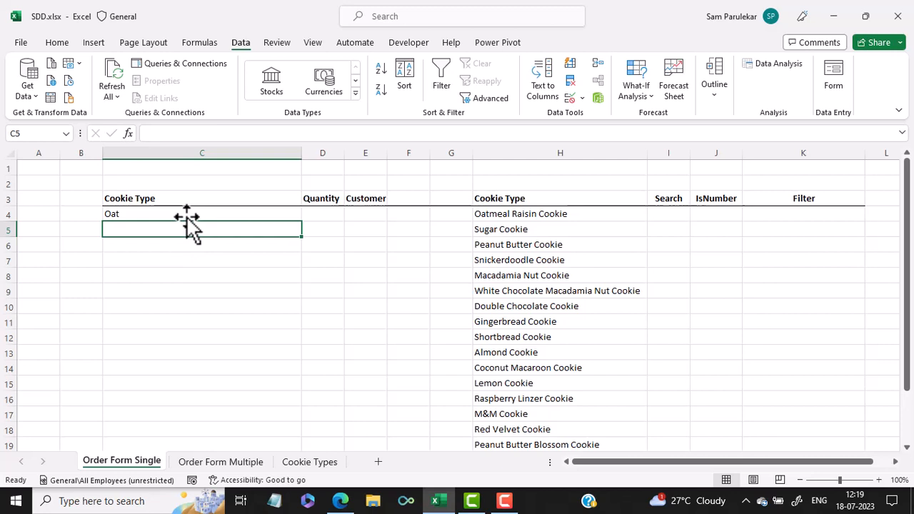
Find the SEARCH function by searching for "search" and insert it in cell I4 under the Search heading.
click(660, 215)
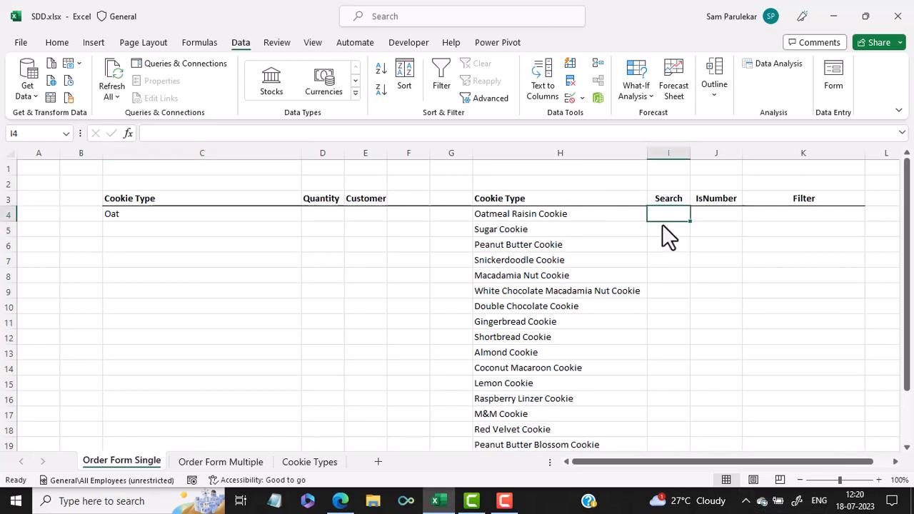
click(127, 135)
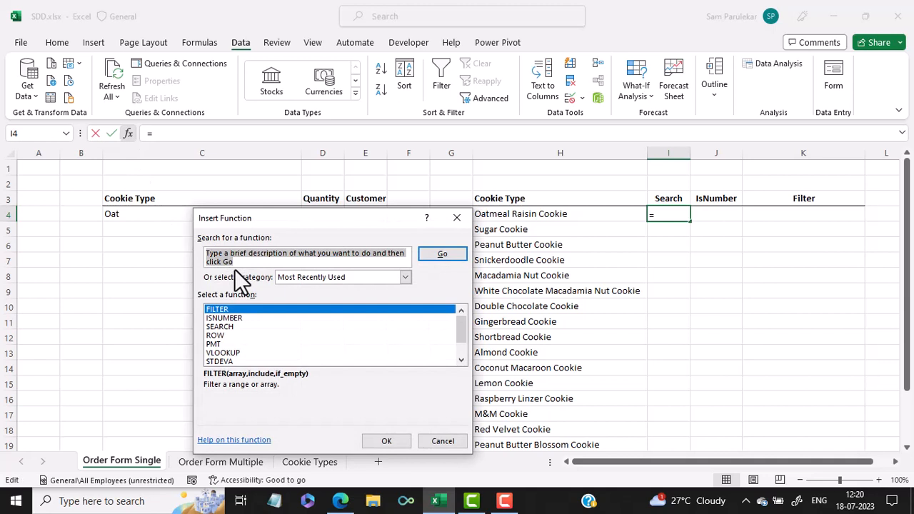
text(searc)
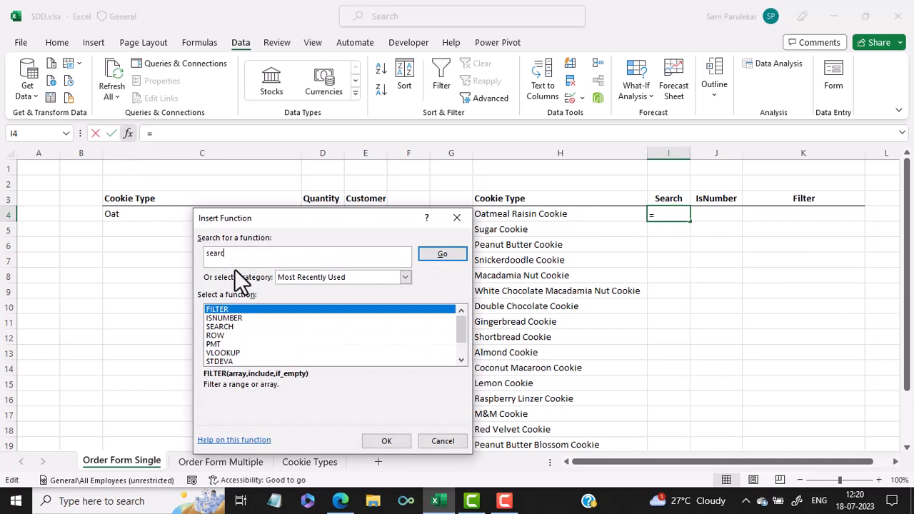
text(h)
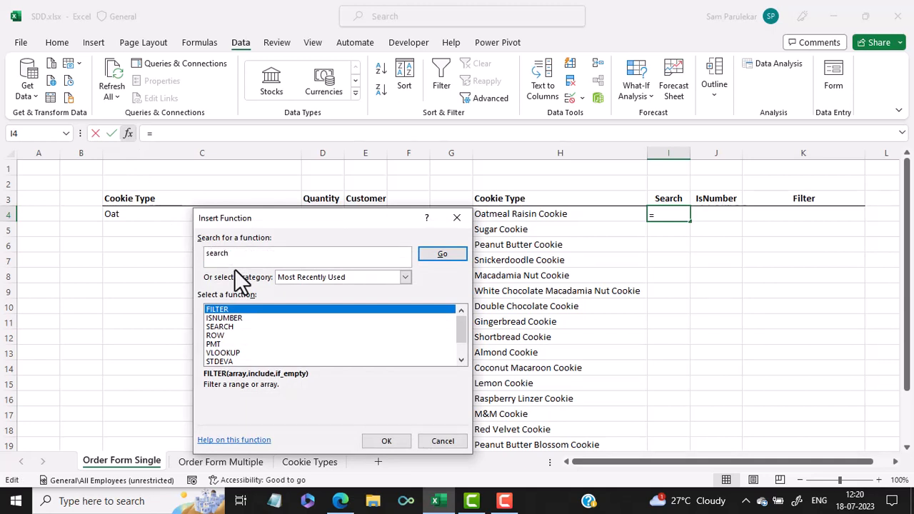
click(442, 255)
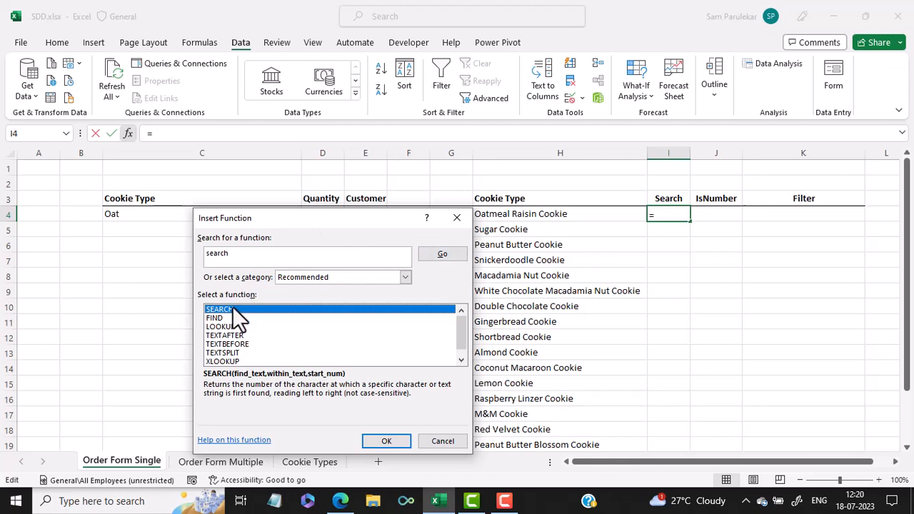
click(377, 440)
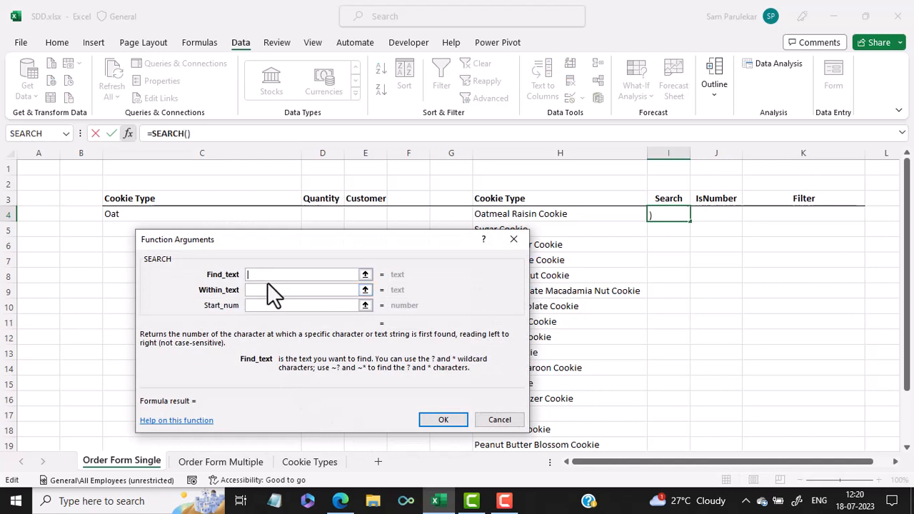
Set the SEARCH arguments to Find_text C4 and Within_text H4:H23, leave Start_num empty, and accept the formula.
click(144, 217)
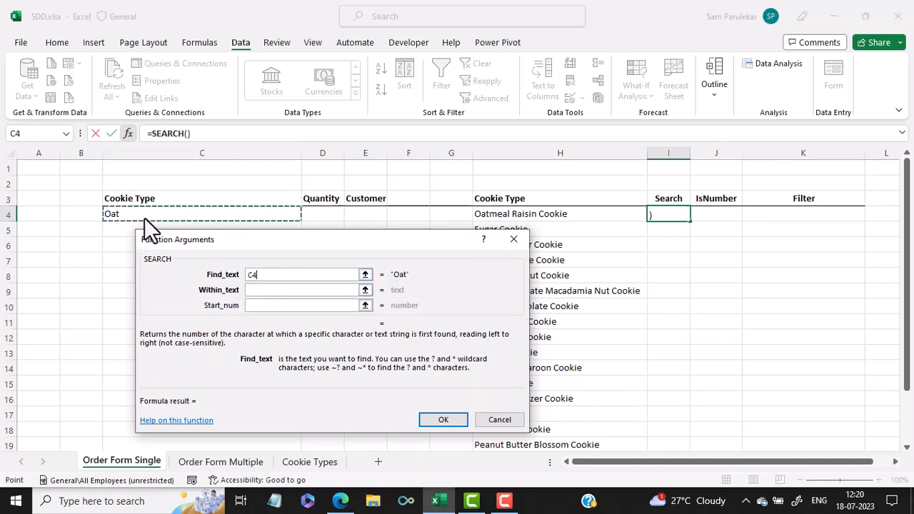
click(250, 290)
click(250, 291)
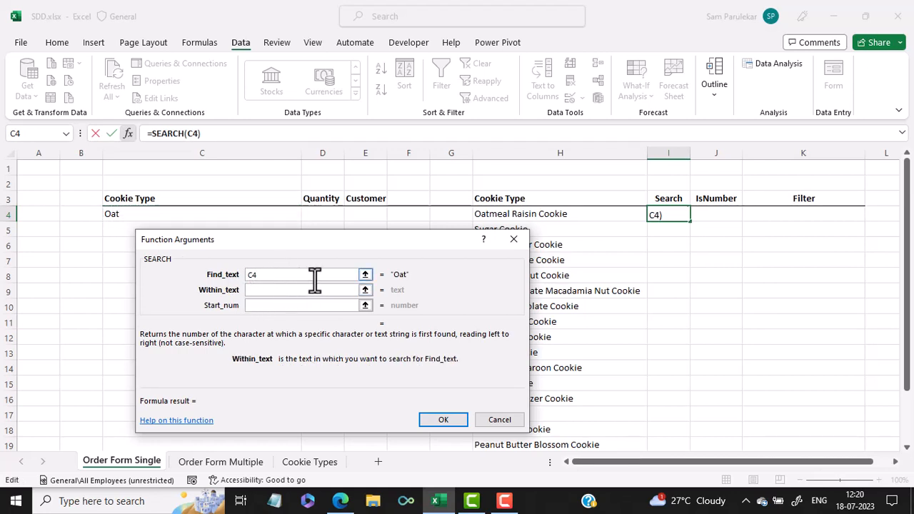
drag(348, 241, 220, 222)
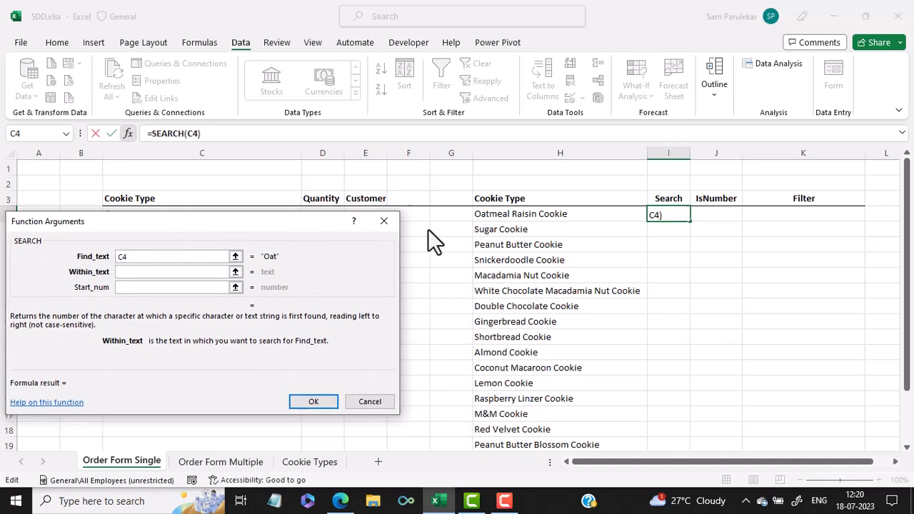
drag(505, 216, 531, 417)
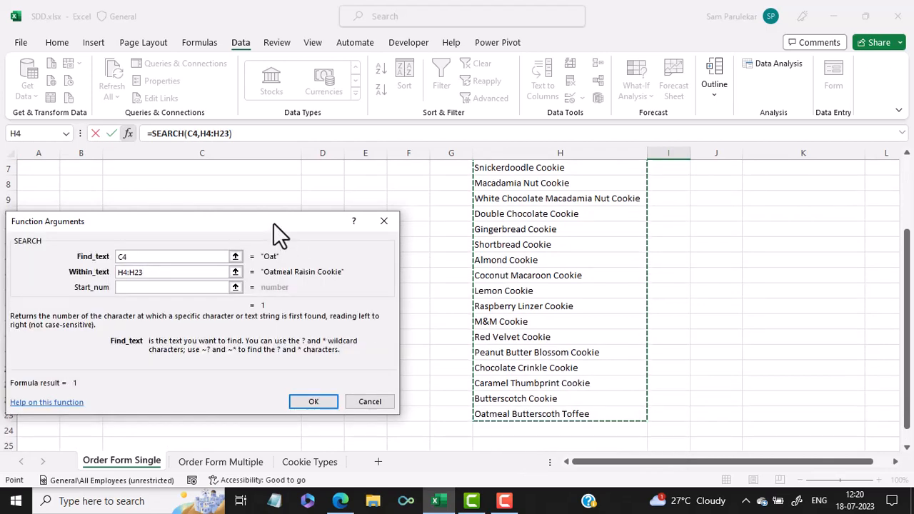
drag(274, 222, 327, 219)
click(224, 285)
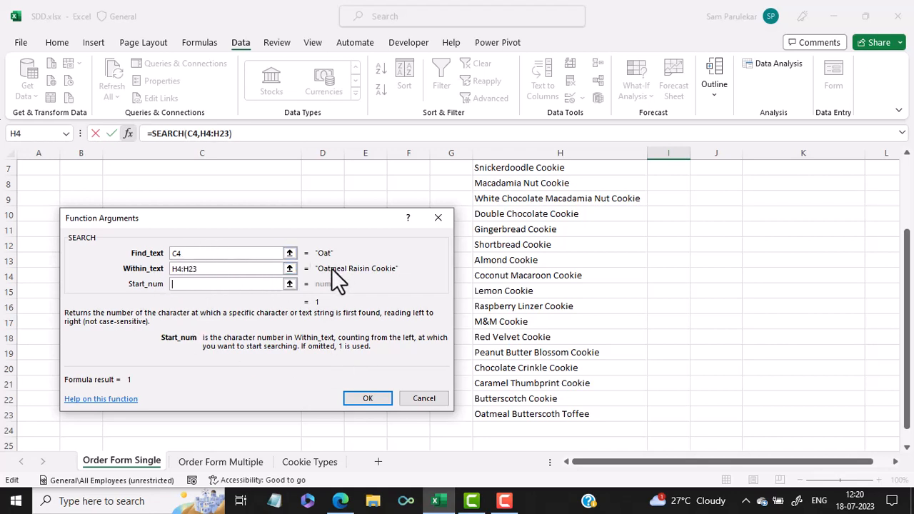
click(196, 286)
click(368, 398)
Review the Search column down to row 23 and compare its results with the cookie names in column H.
scroll(699, 308, up, 1)
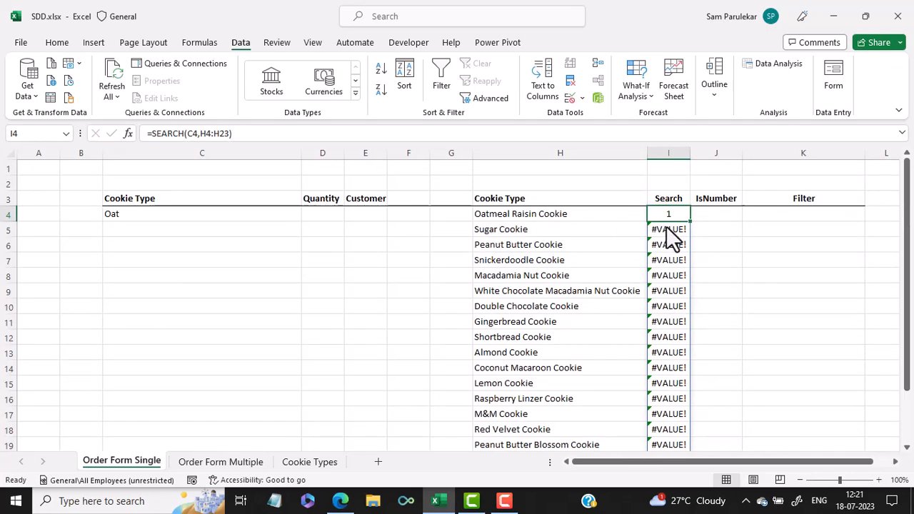
scroll(666, 226, down, 2)
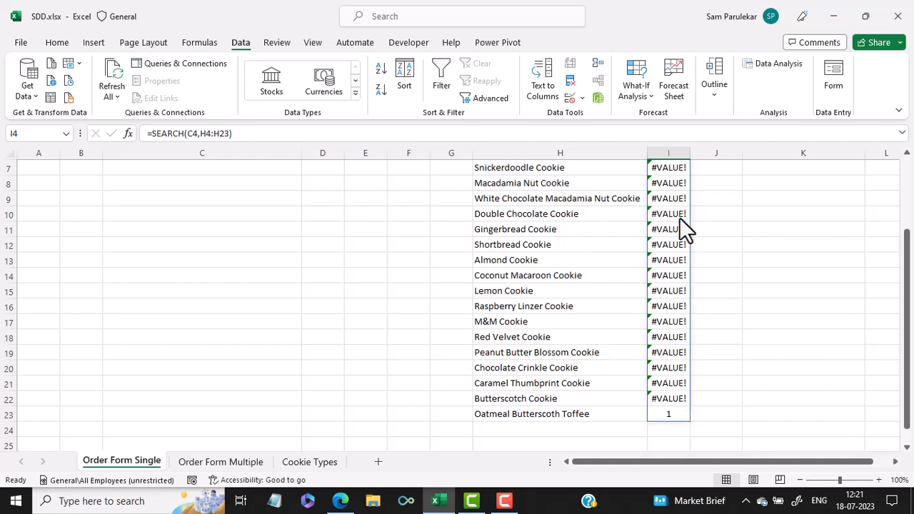
scroll(680, 219, up, 2)
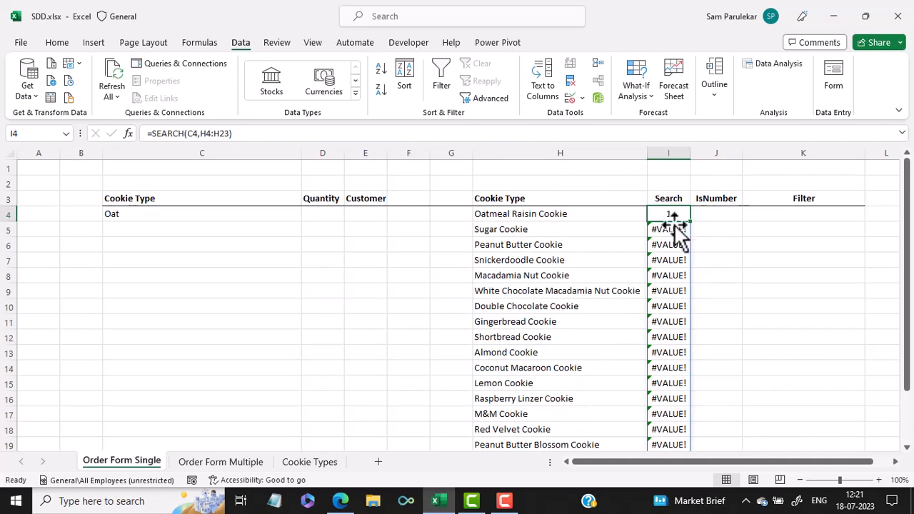
click(508, 215)
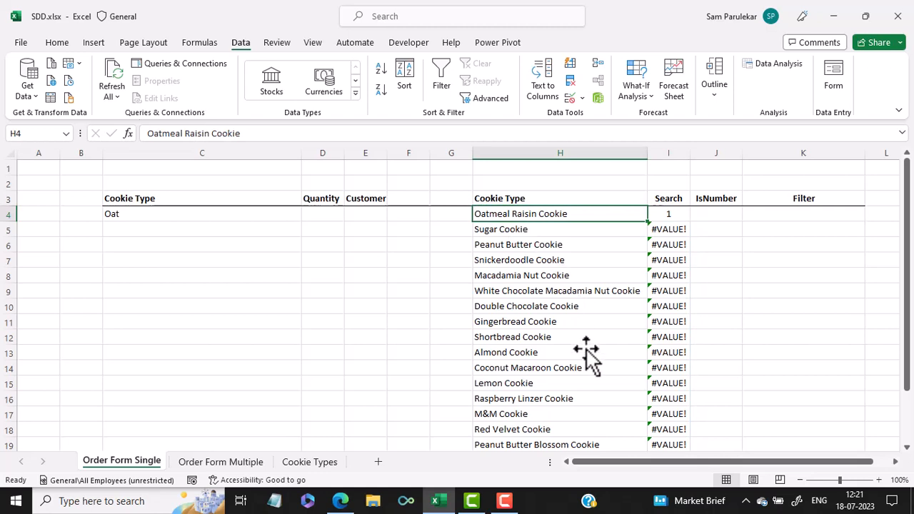
scroll(587, 358, down, 2)
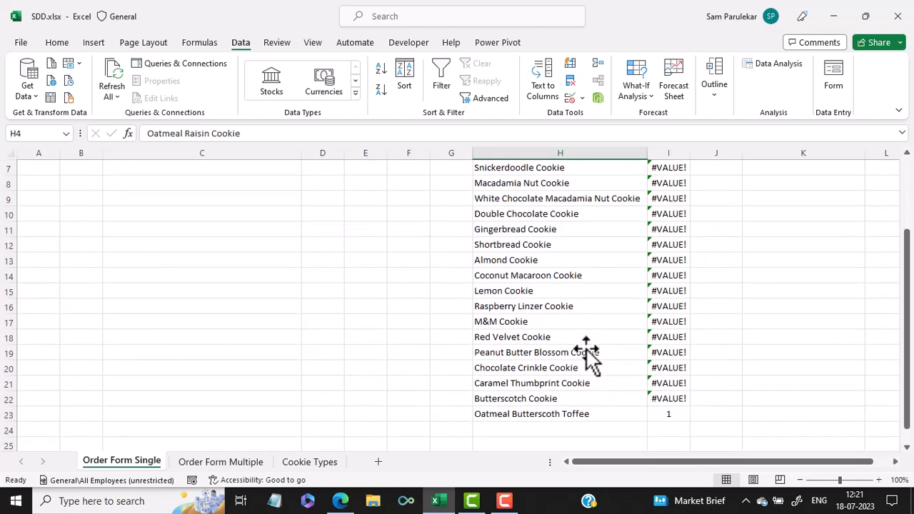
click(553, 418)
scroll(372, 421, up, 2)
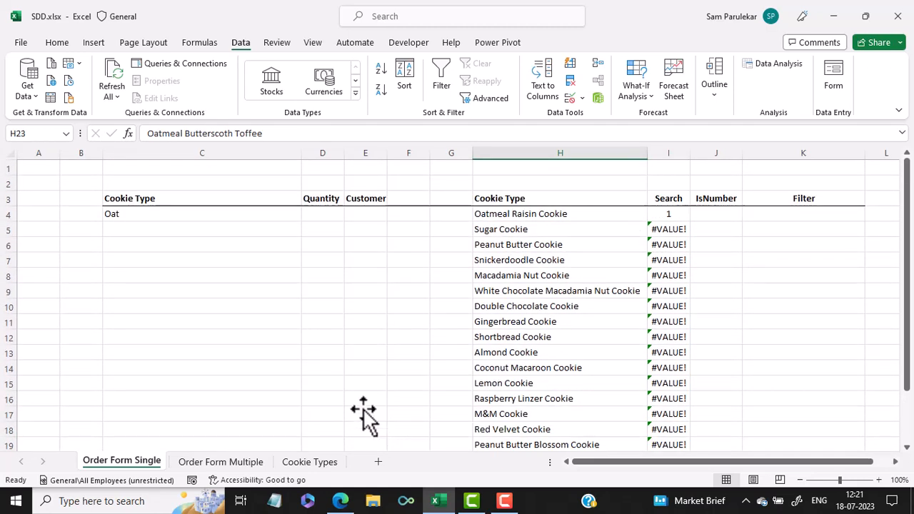
Change the search text in cell C4 to Butter and review the Search column down to row 23.
click(149, 219)
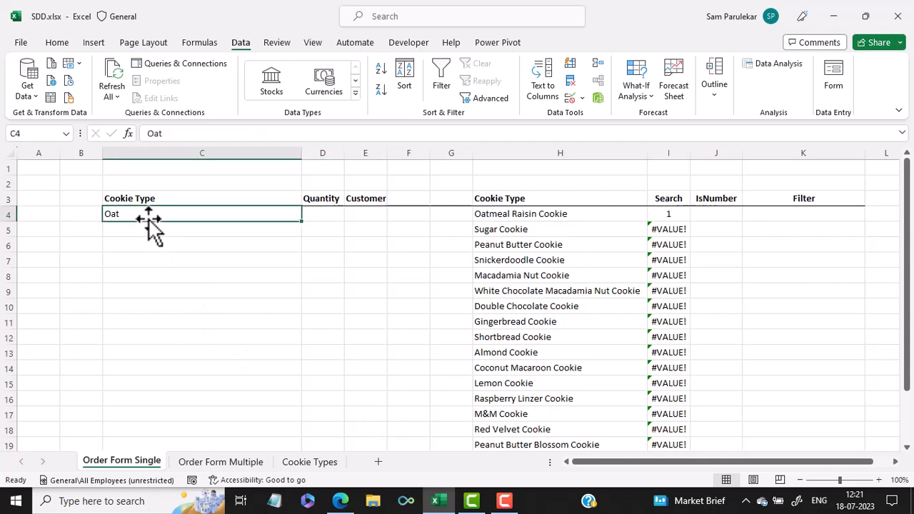
text(B)
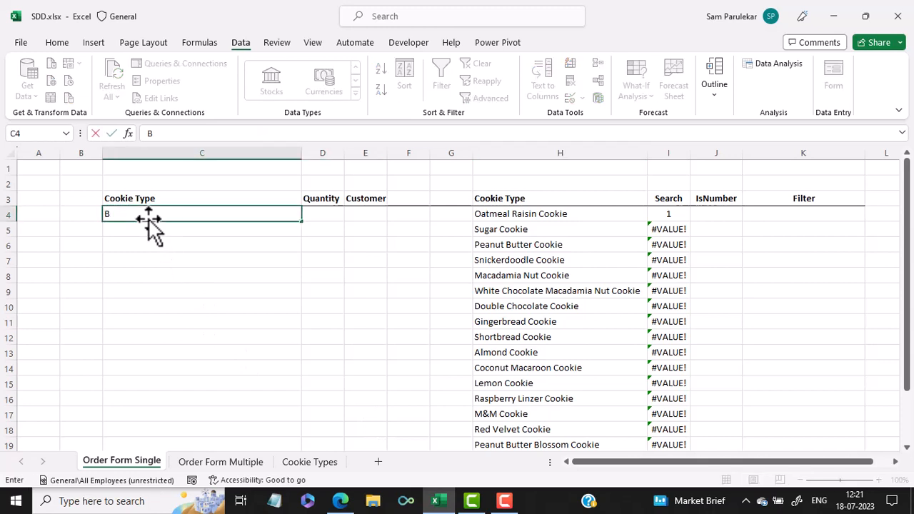
text(utter)
key(Return)
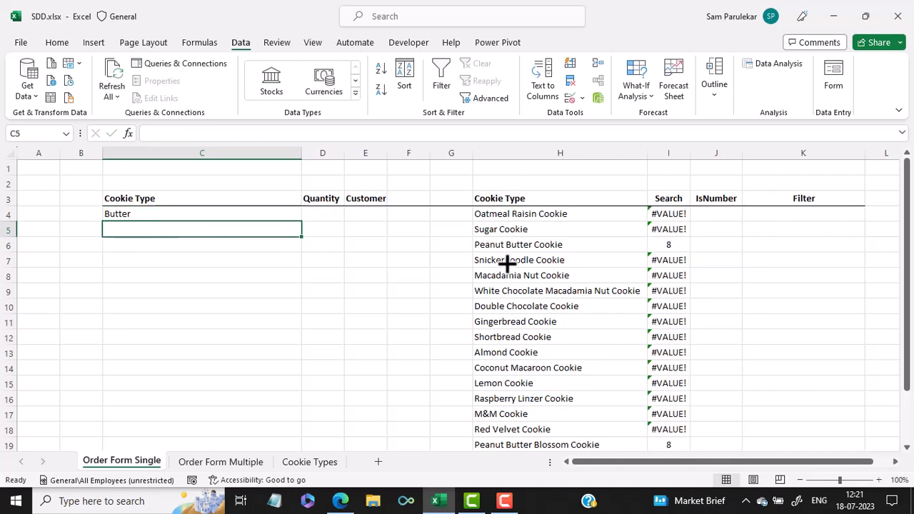
scroll(685, 283, down, 1)
scroll(679, 336, down, 1)
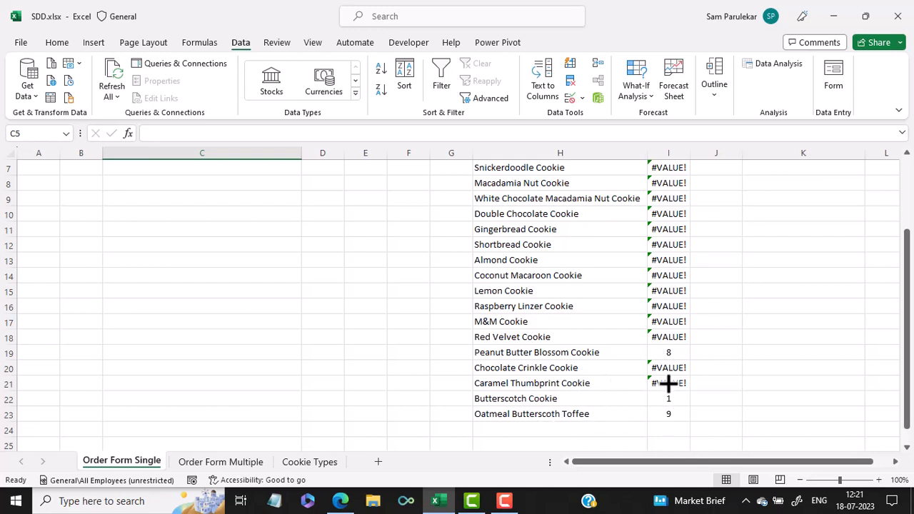
scroll(667, 381, up, 2)
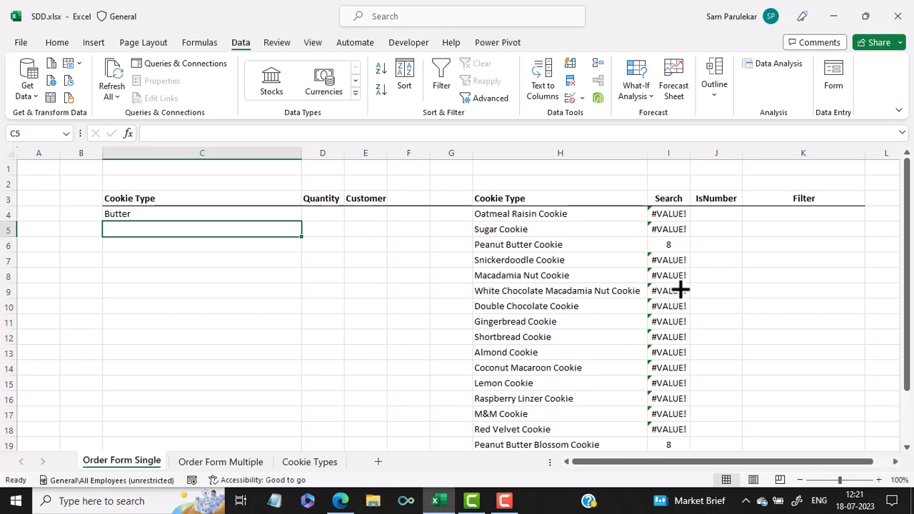
Insert the ISNUMBER function in cell J4 with I4 as its Value, finding it by searching for "isnumber".
click(706, 218)
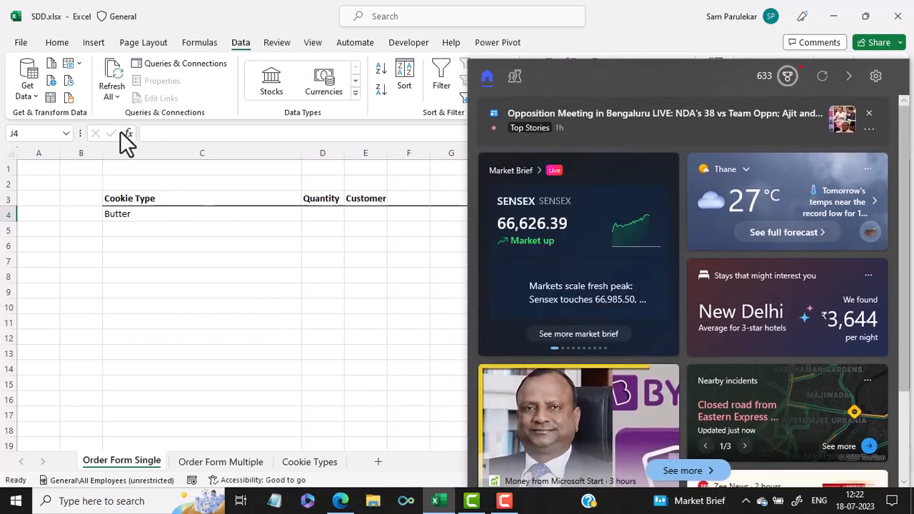
click(124, 136)
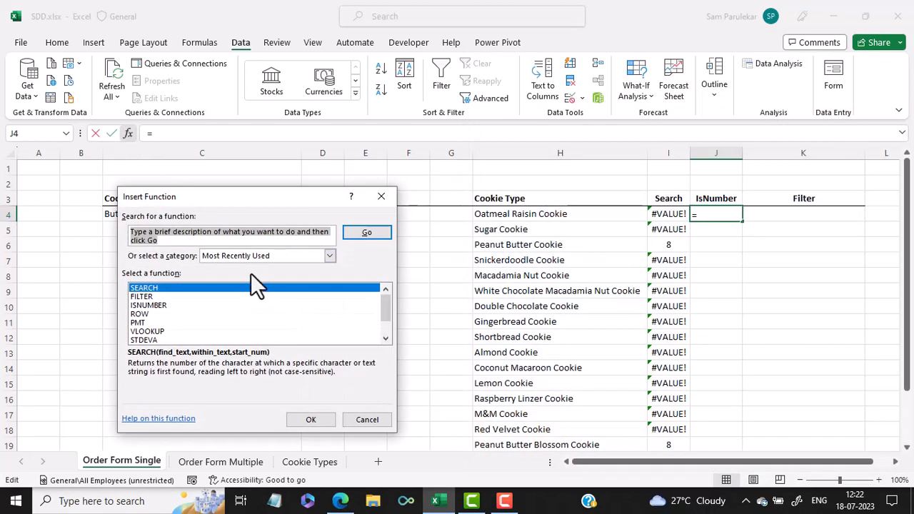
text(is)
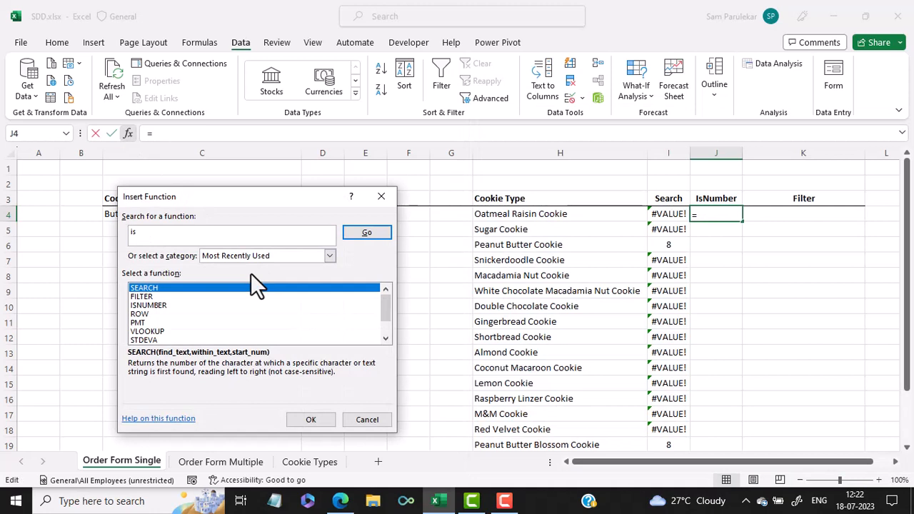
text(number)
click(345, 234)
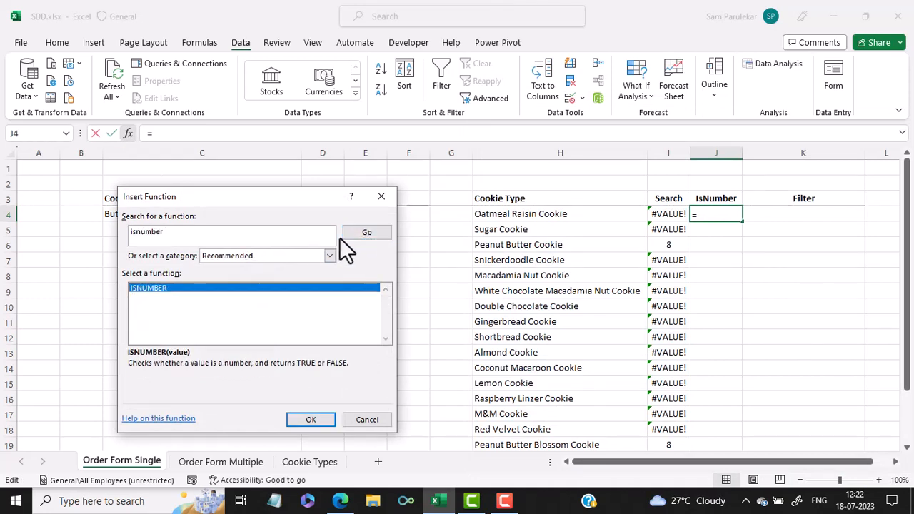
click(308, 420)
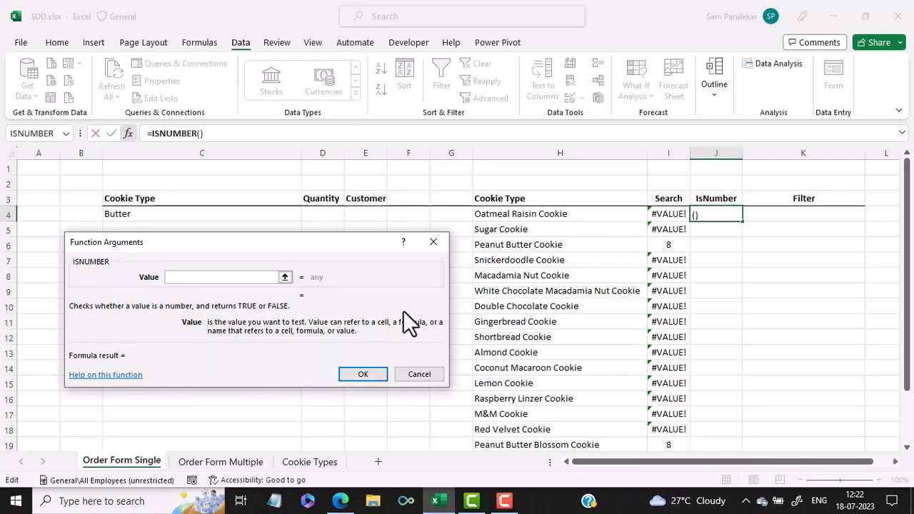
click(670, 214)
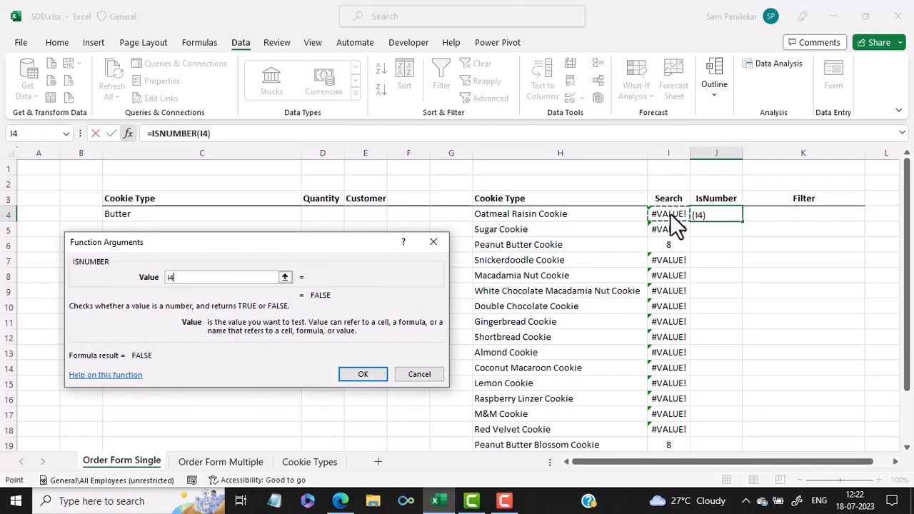
click(359, 374)
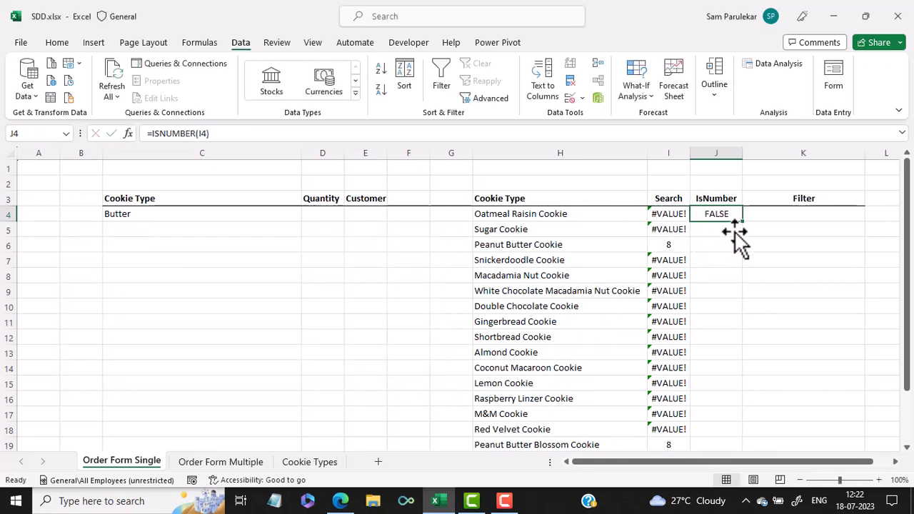
Fill the ISNUMBER formula from cell J4 down to J23.
drag(742, 221, 709, 425)
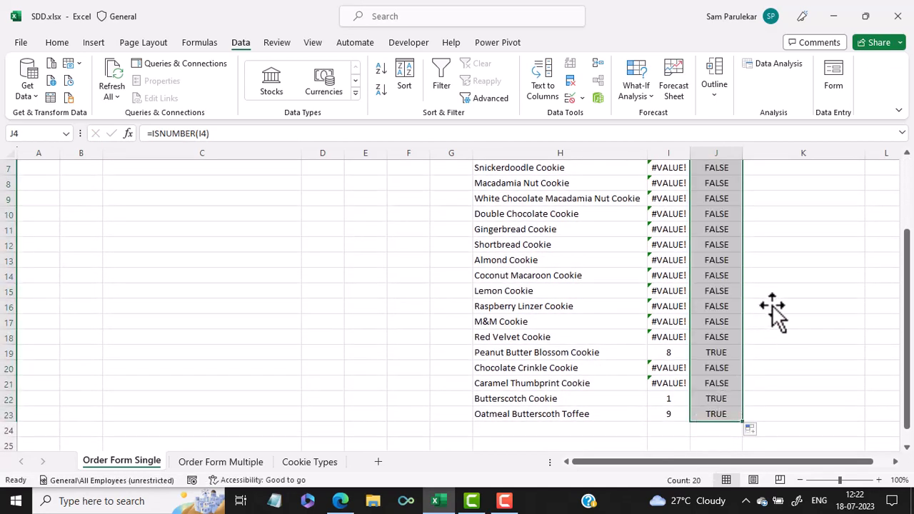
scroll(729, 421, up, 2)
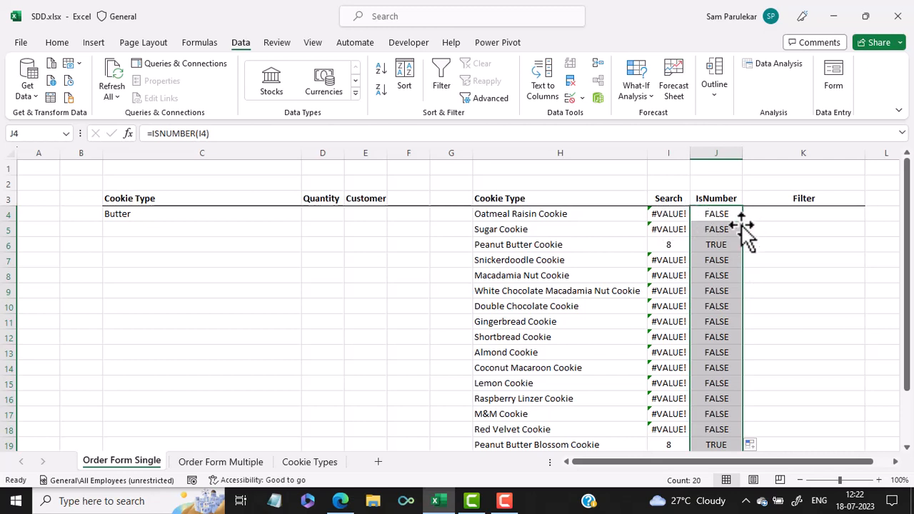
Insert the FILTER function in cell K4, finding it by searching for "filter".
click(781, 221)
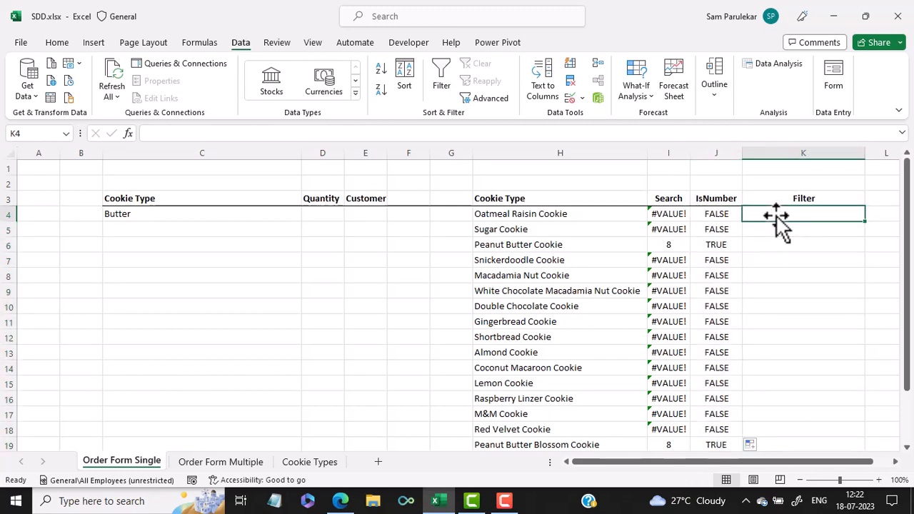
click(130, 135)
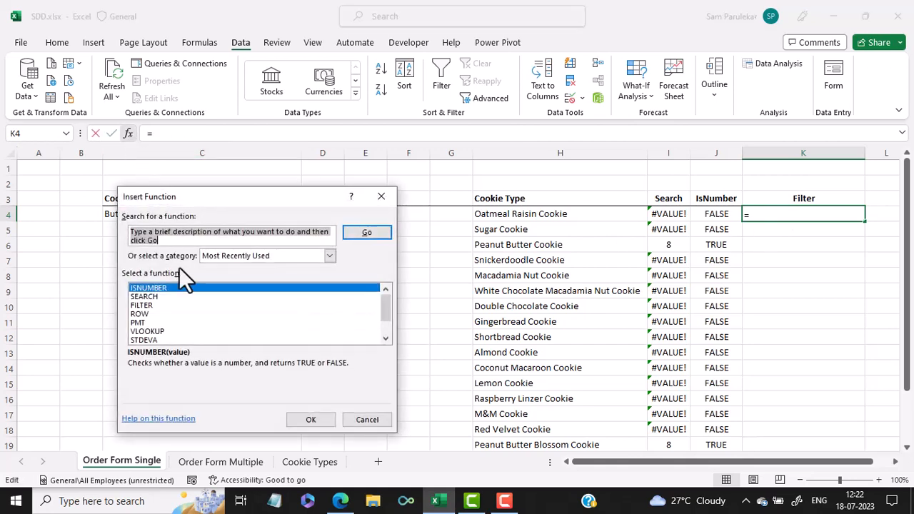
text(fi)
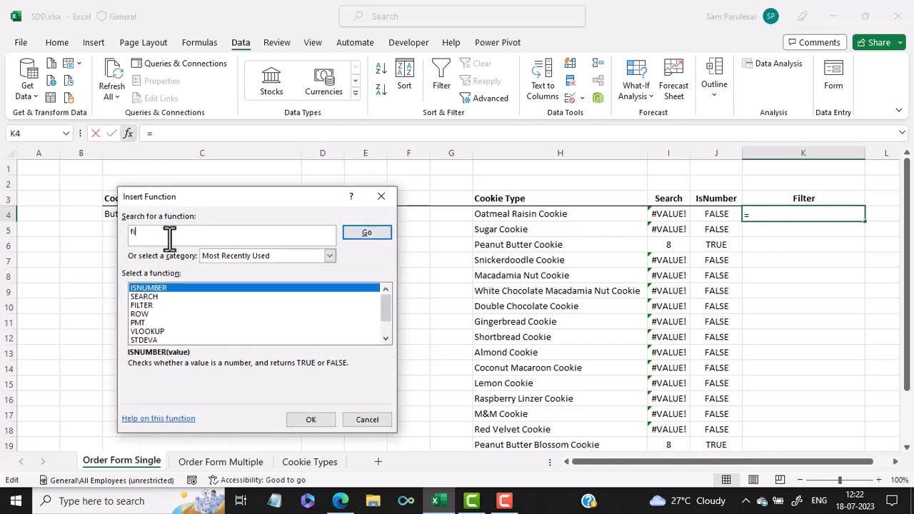
text(lter)
click(366, 236)
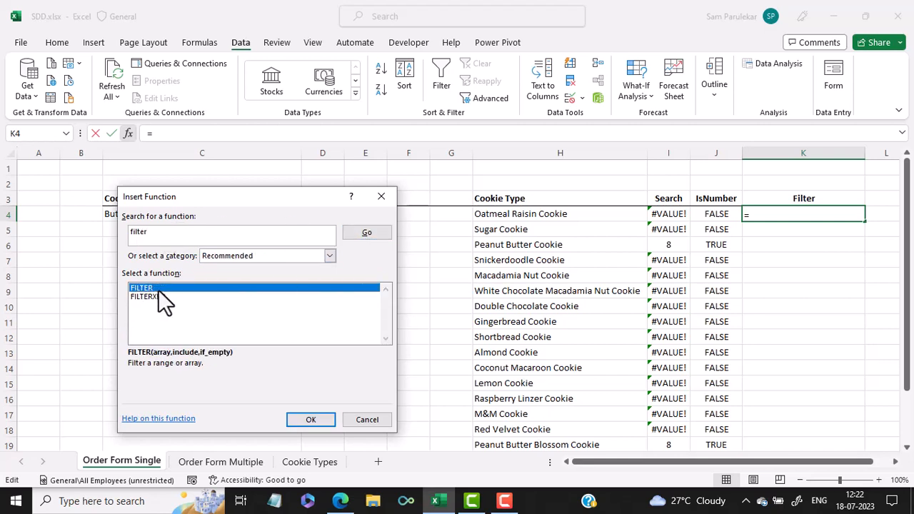
click(314, 423)
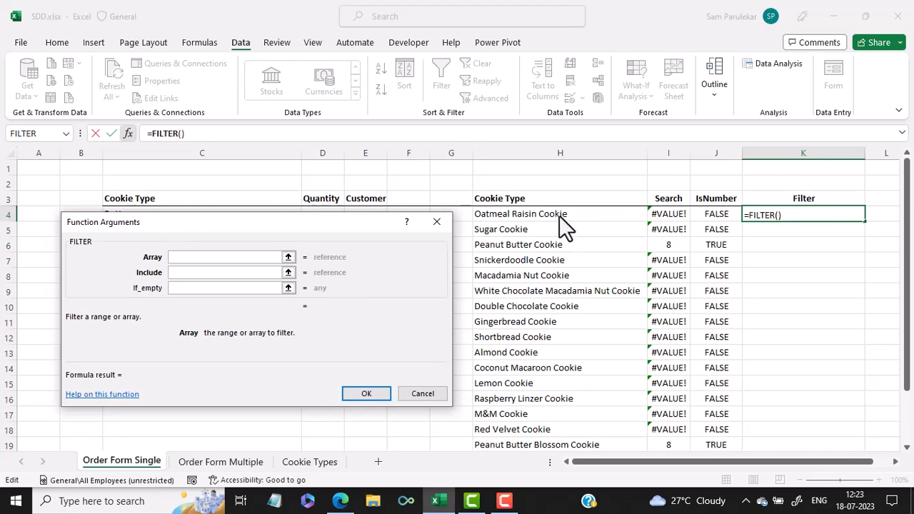
Set the FILTER arguments to Array H4:H23, Include J4:J23 and If_empty "Not Found", and accept the formula.
drag(559, 216, 565, 410)
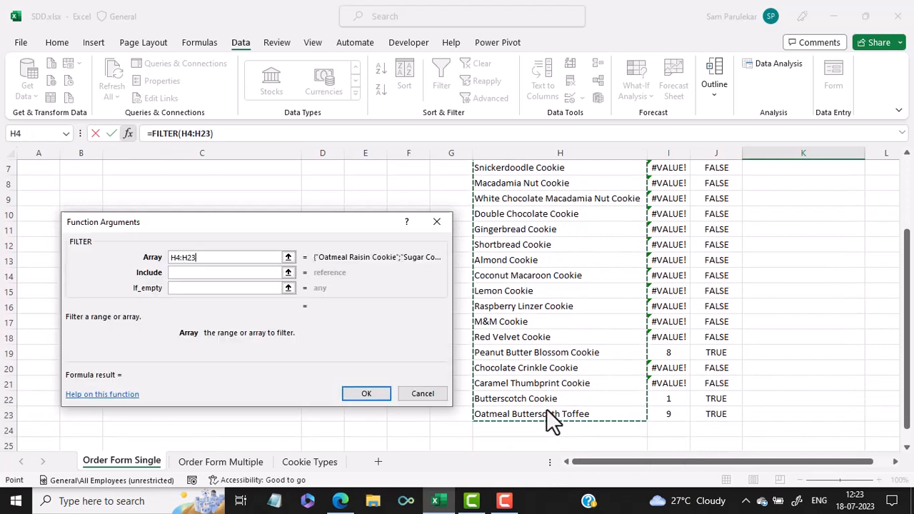
click(190, 272)
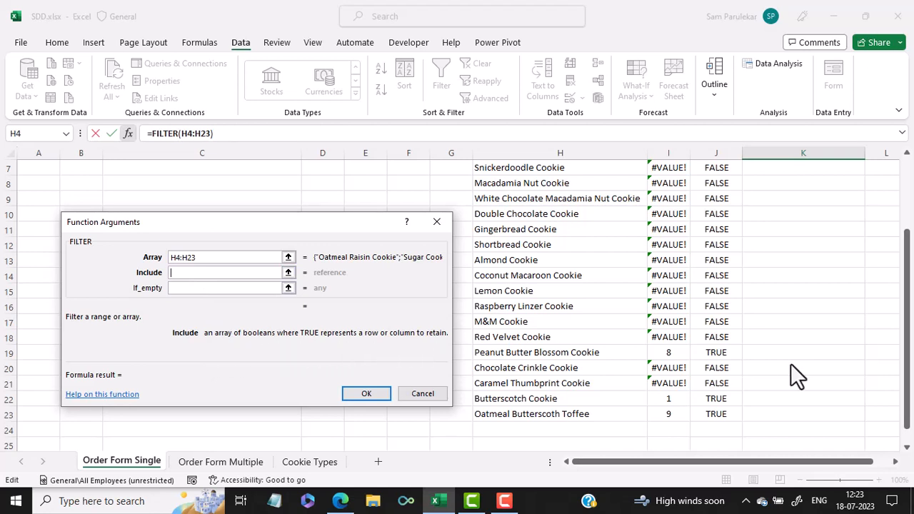
scroll(791, 364, up, 2)
drag(722, 215, 715, 420)
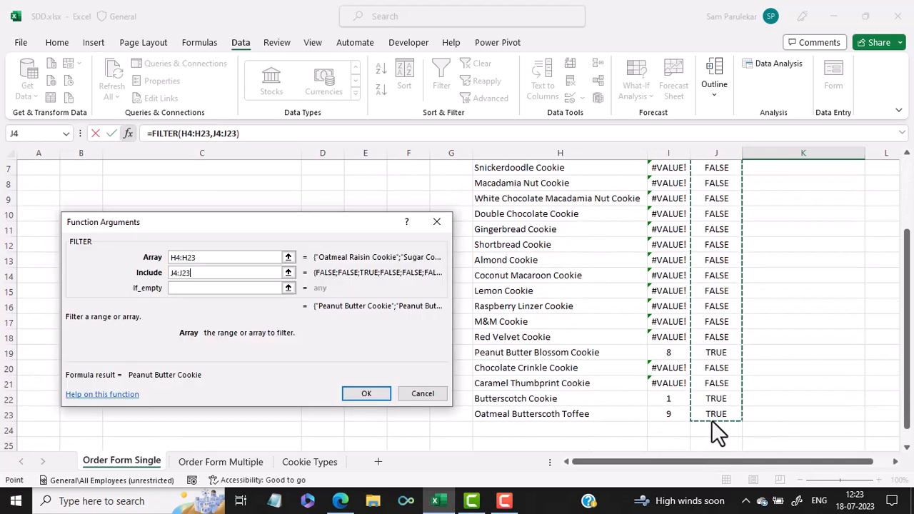
click(203, 293)
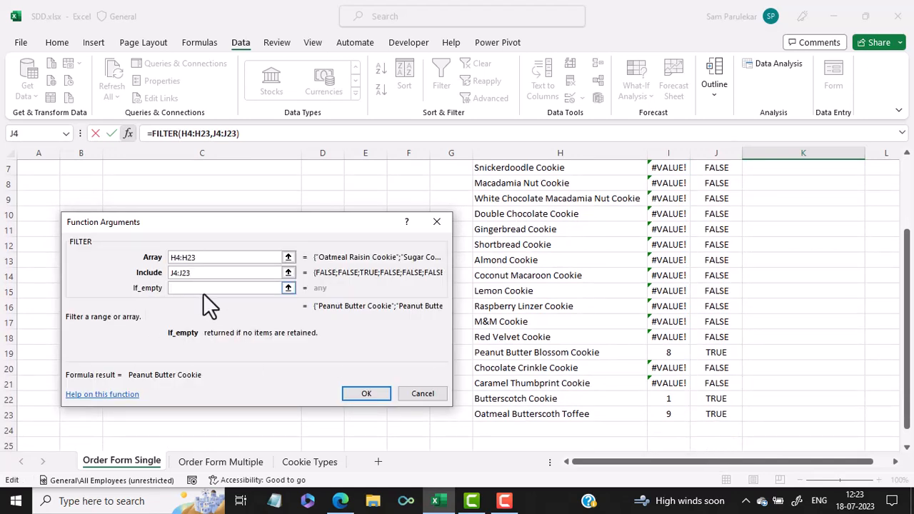
text("N)
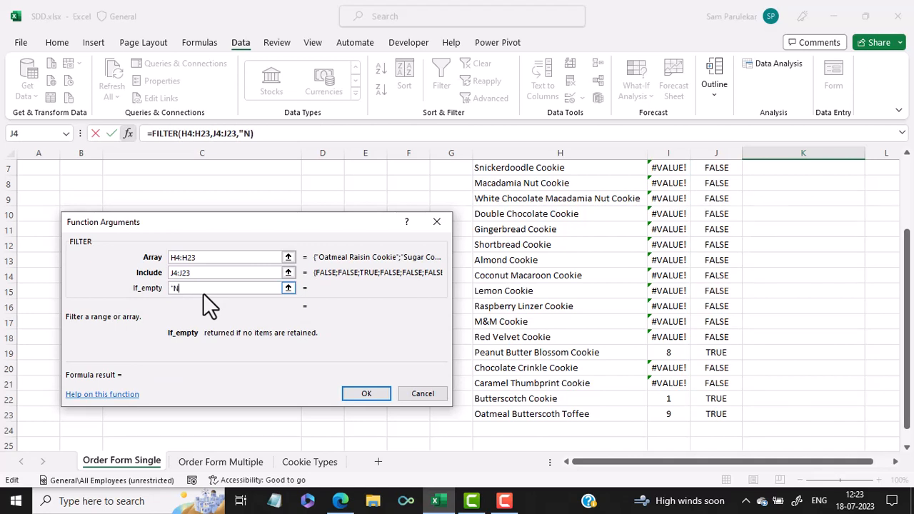
text(ot Found")
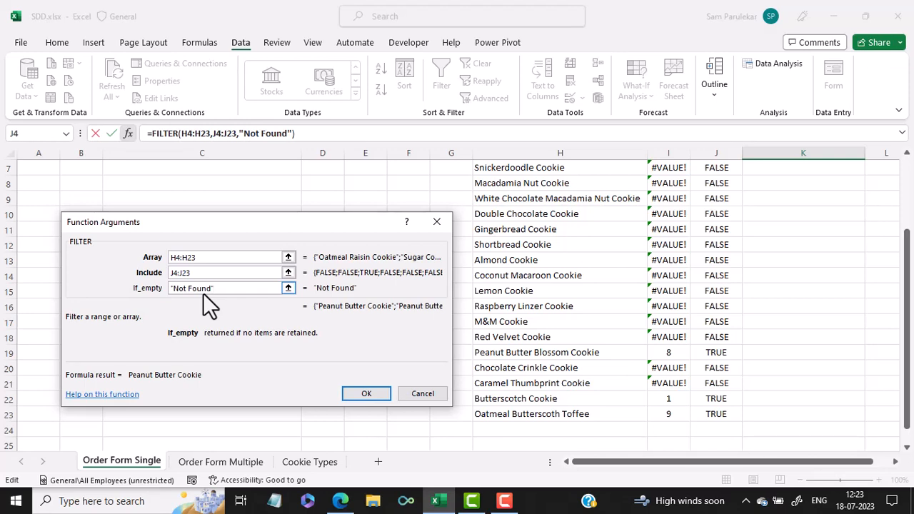
click(354, 395)
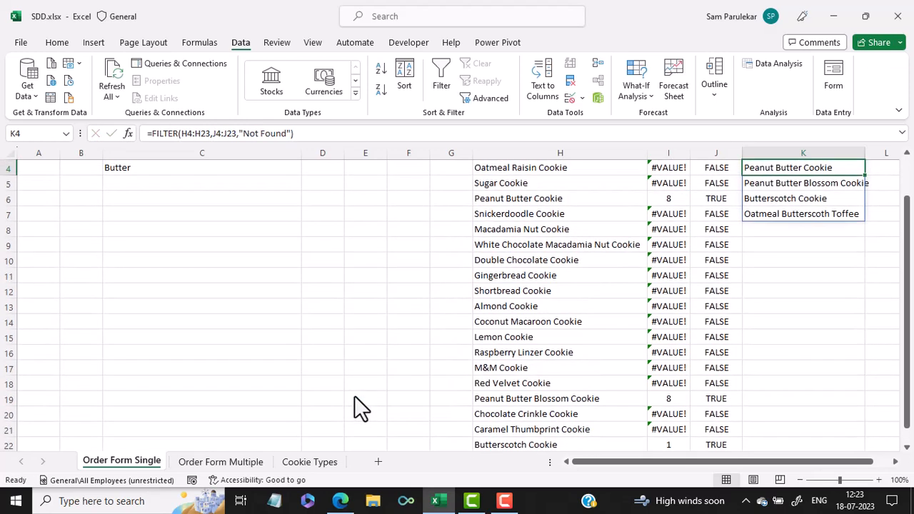
scroll(357, 364, up, 1)
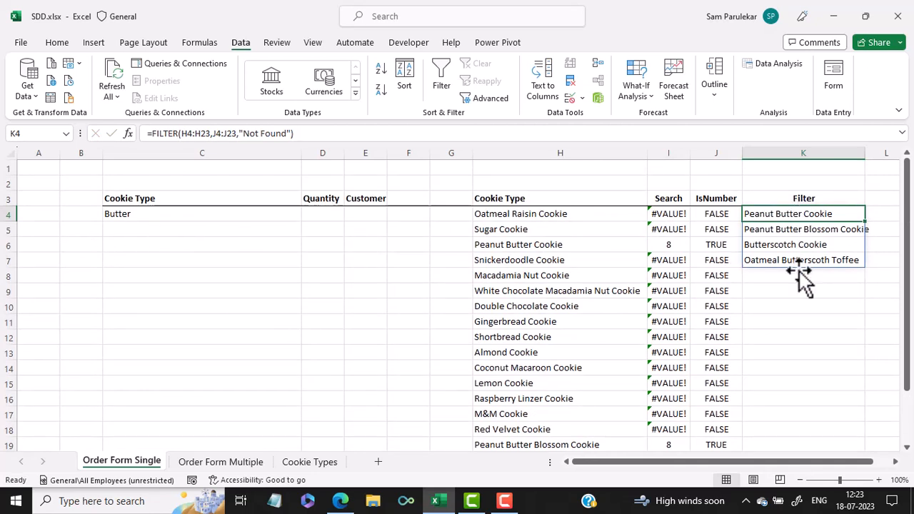
Test the Filter column by changing the search text in cell C4 to Oat.
click(142, 218)
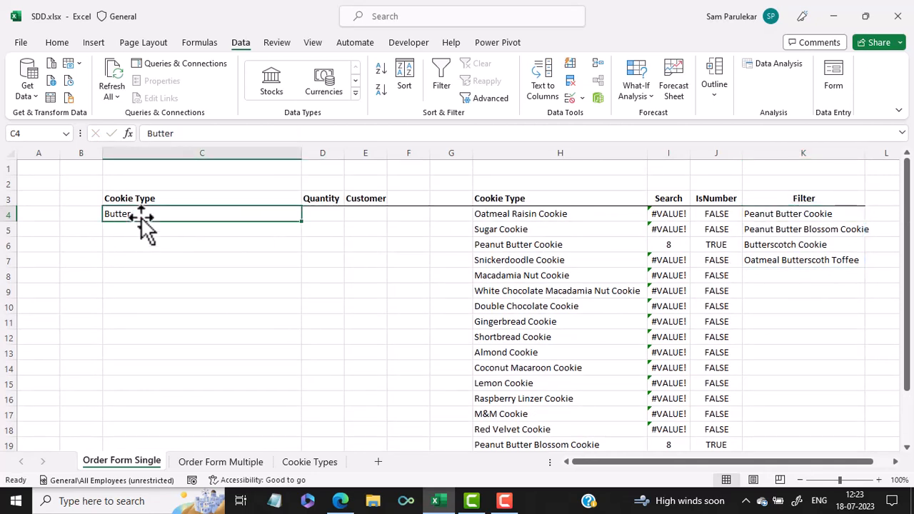
text(Oat)
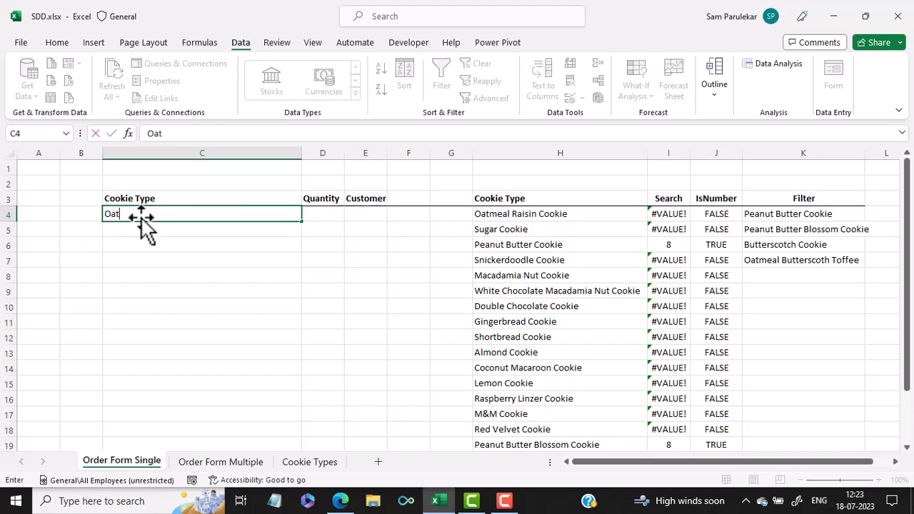
key(Return)
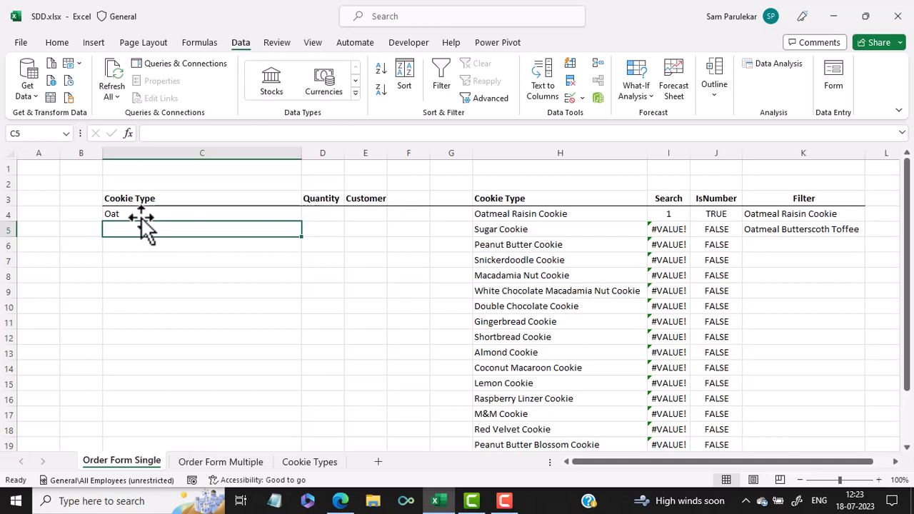
Clear cell C4 and define a List data validation for it with the spill range =$K$4# as source.
click(159, 214)
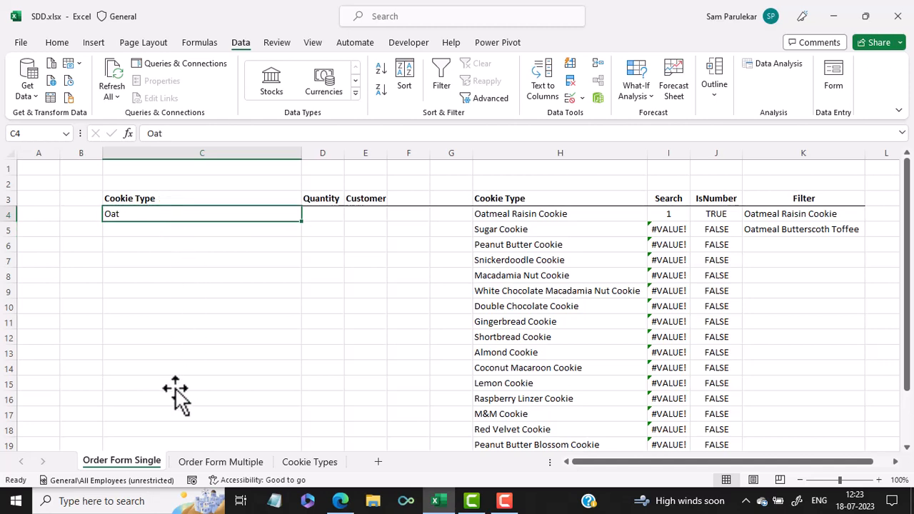
key(Delete)
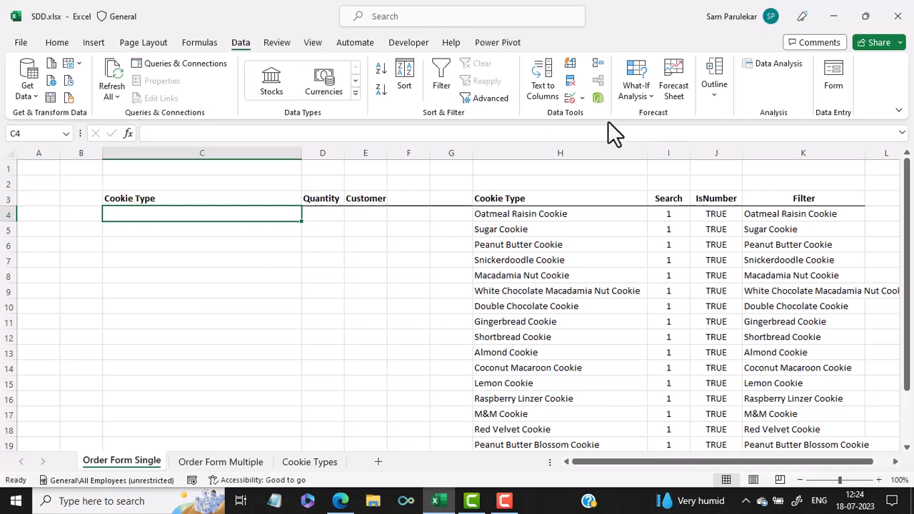
click(580, 99)
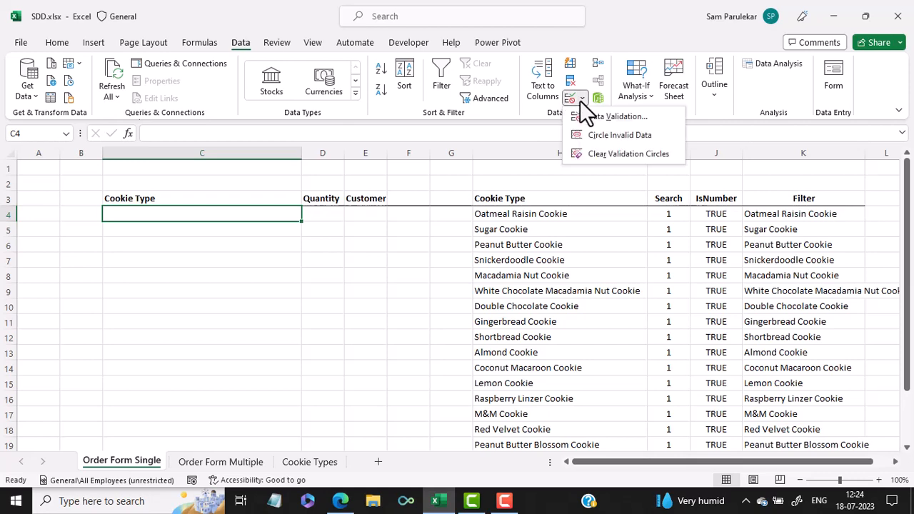
click(592, 118)
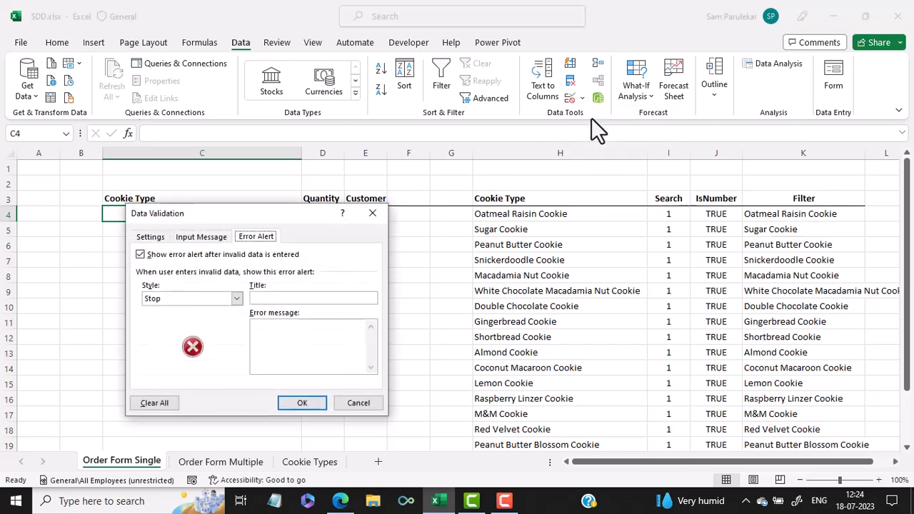
click(146, 236)
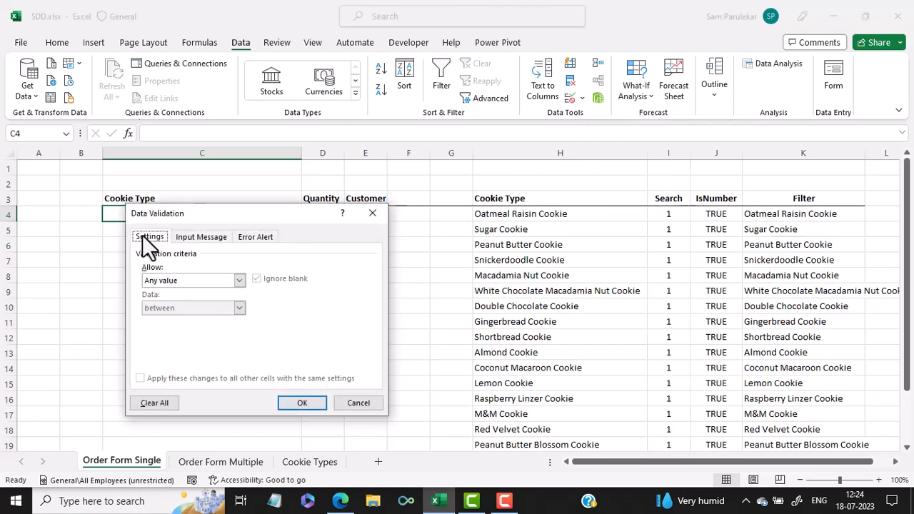
click(199, 281)
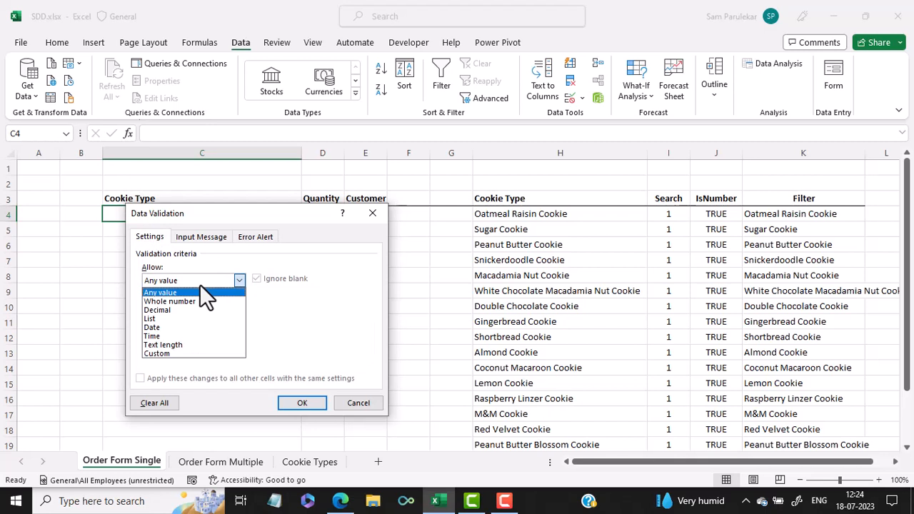
click(173, 320)
click(167, 335)
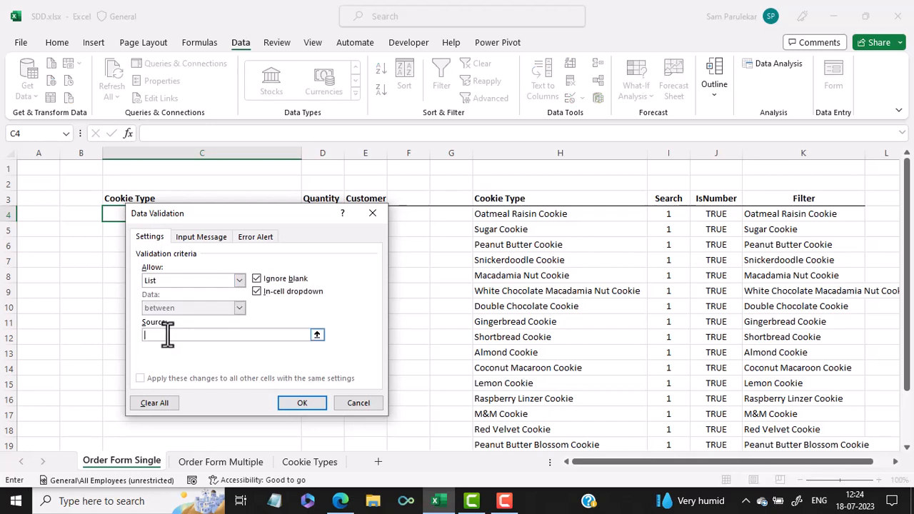
click(778, 218)
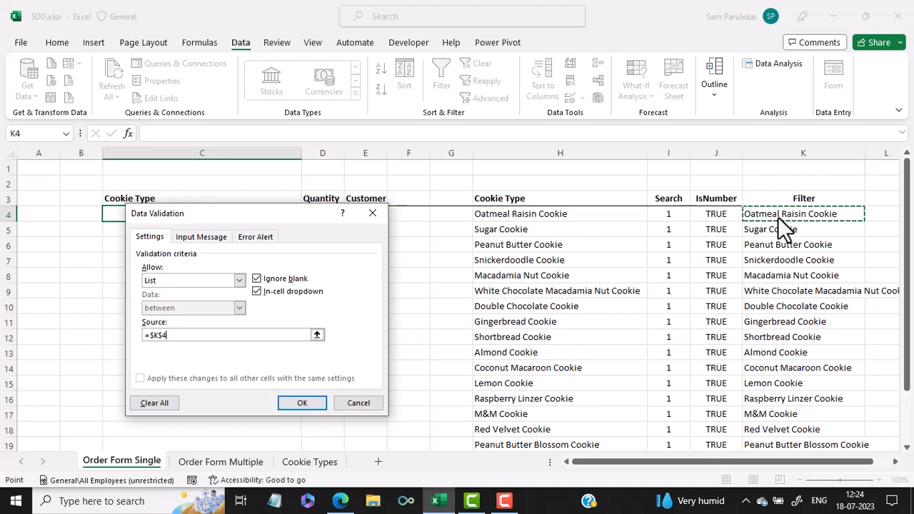
text(#)
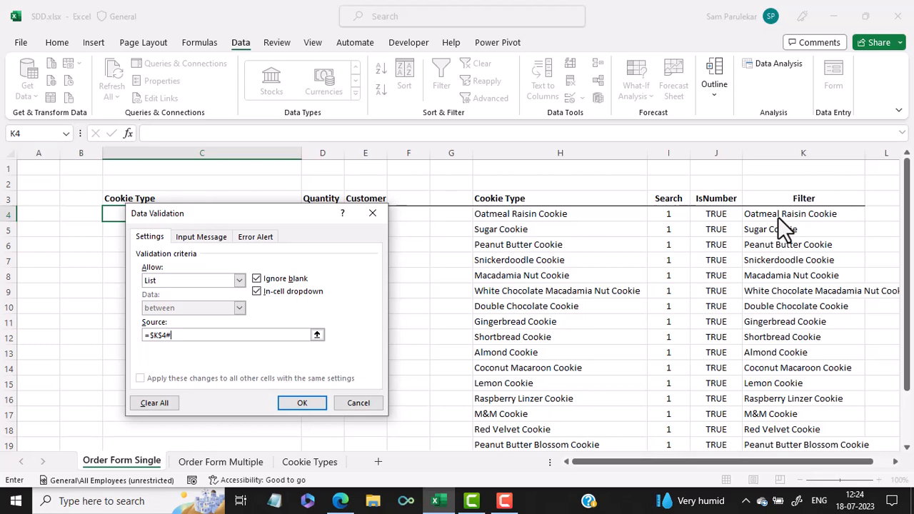
Turn off the error alert for invalid data in the validation of C4 and apply the validation.
click(255, 237)
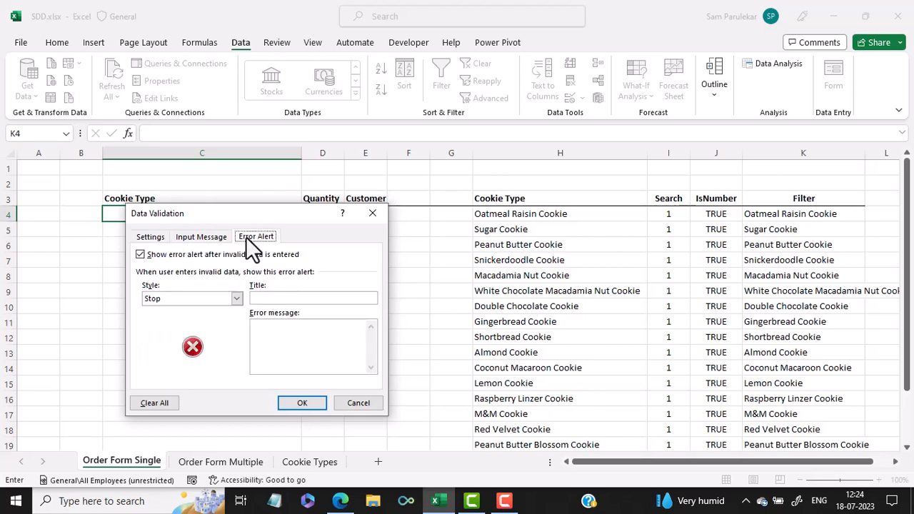
click(137, 255)
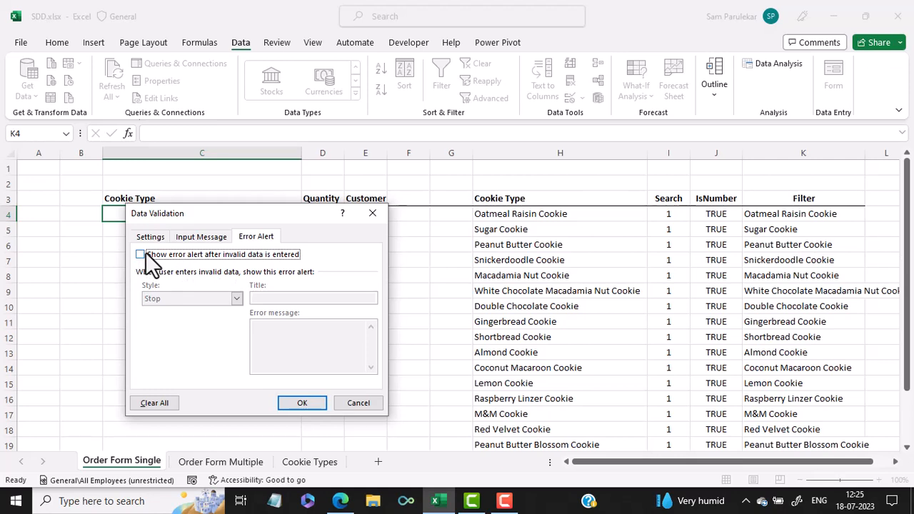
click(305, 403)
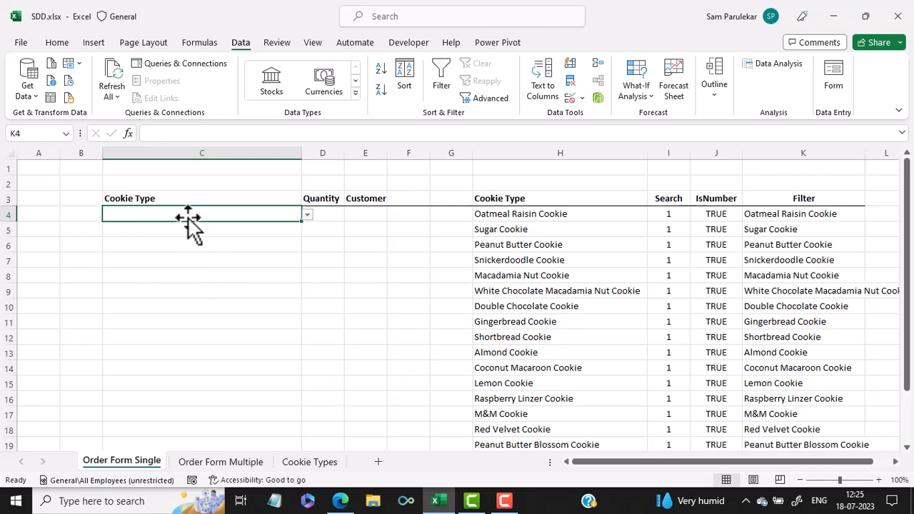
Enter oat in cell C4 and choose Oatmeal Raisin Cookie from its filtered drop-down list.
text(oa)
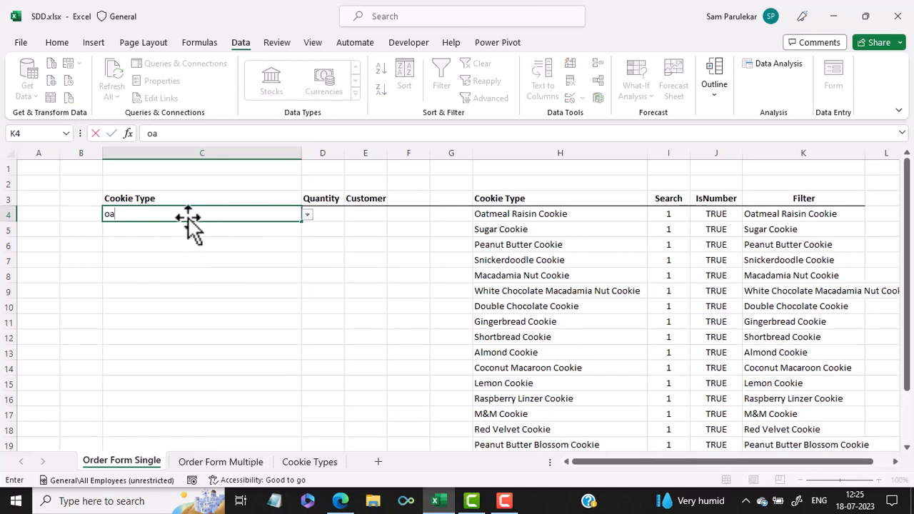
text(t)
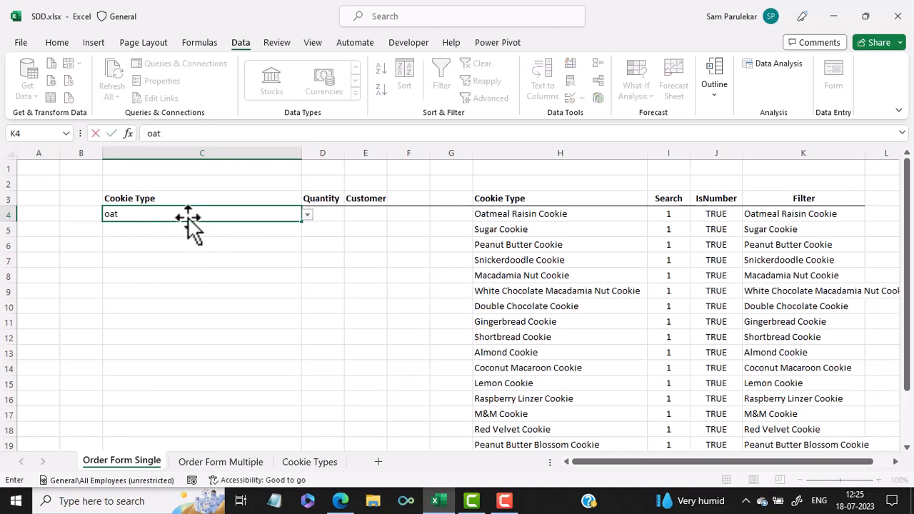
click(307, 214)
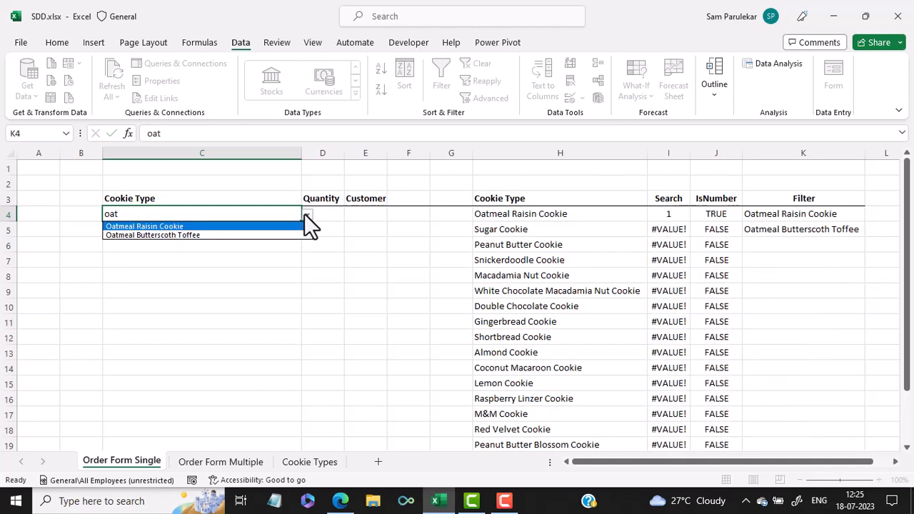
click(270, 227)
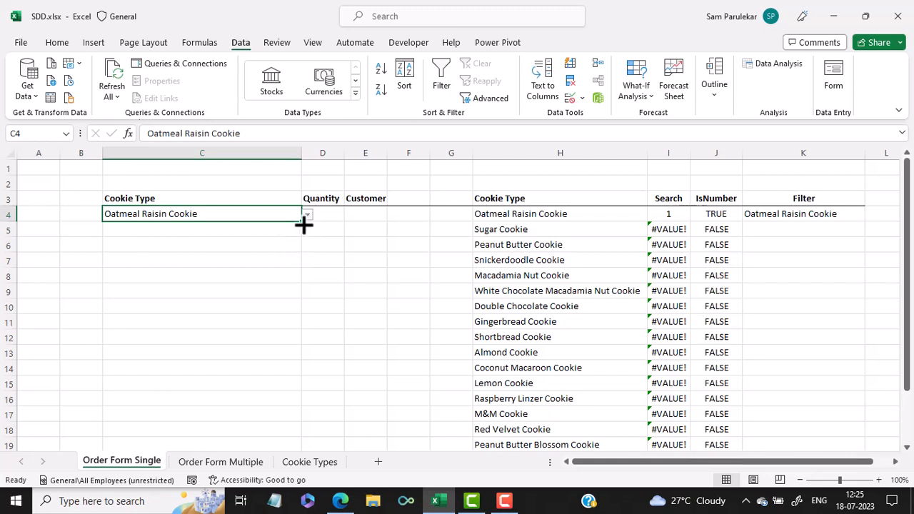
Copy cell C4 with its drop-down list down to C8.
drag(304, 225, 281, 293)
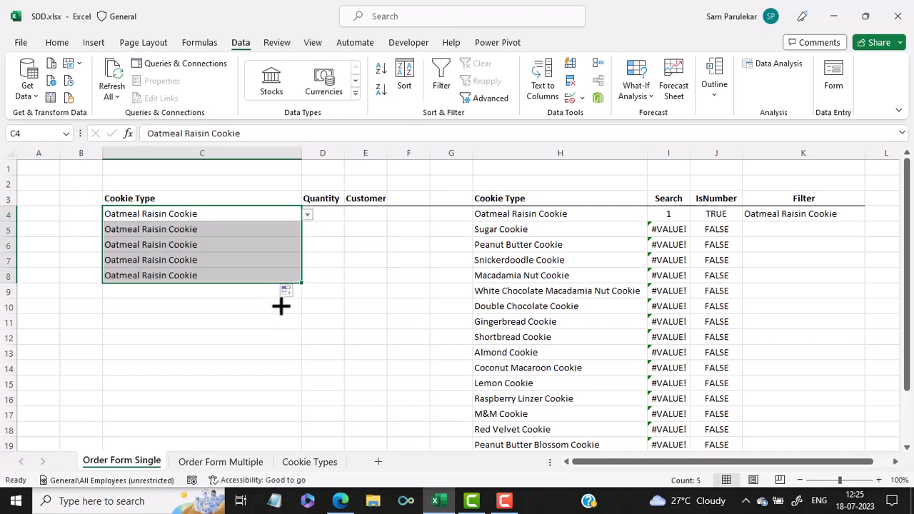
Clear the copied cookie entries from cells C5 to C8.
click(240, 231)
drag(240, 232, 205, 287)
key(Delete)
Enter butter in cell C5 and check which cookies its drop-down list offers.
click(251, 228)
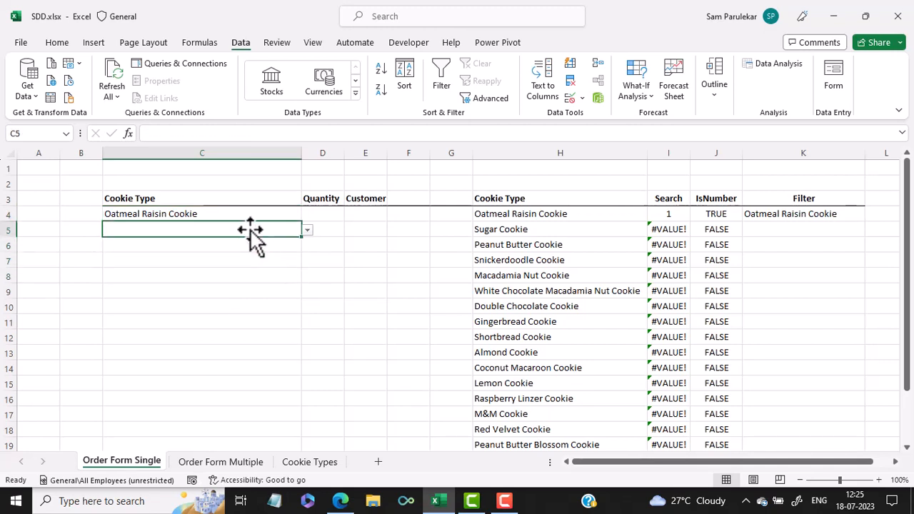
text(bu)
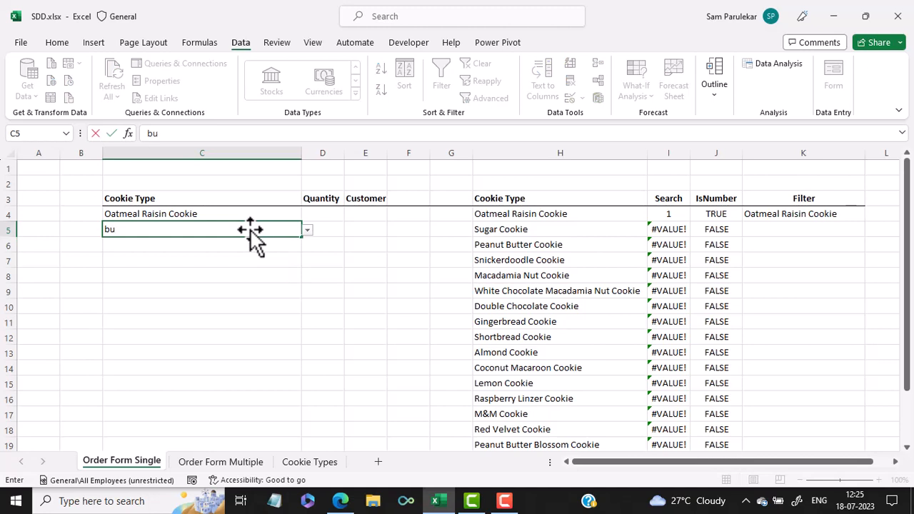
text(tter)
key(Return)
click(250, 230)
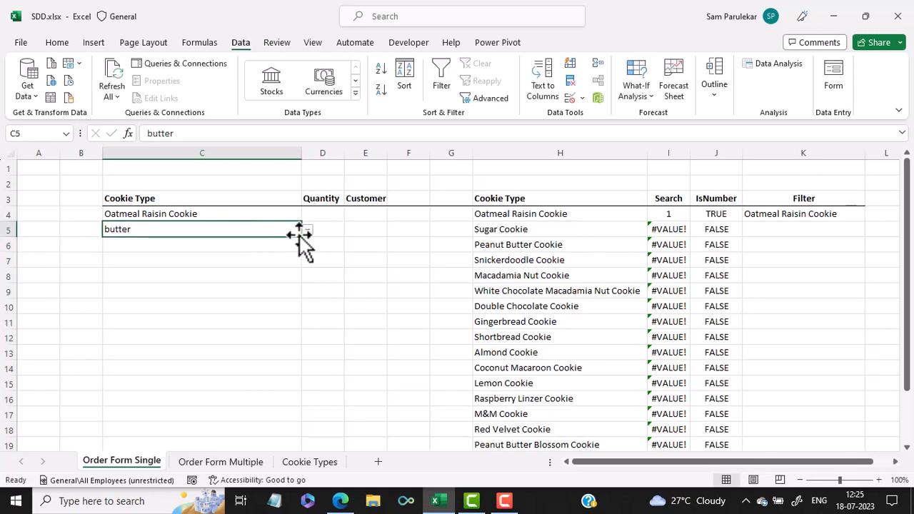
click(307, 231)
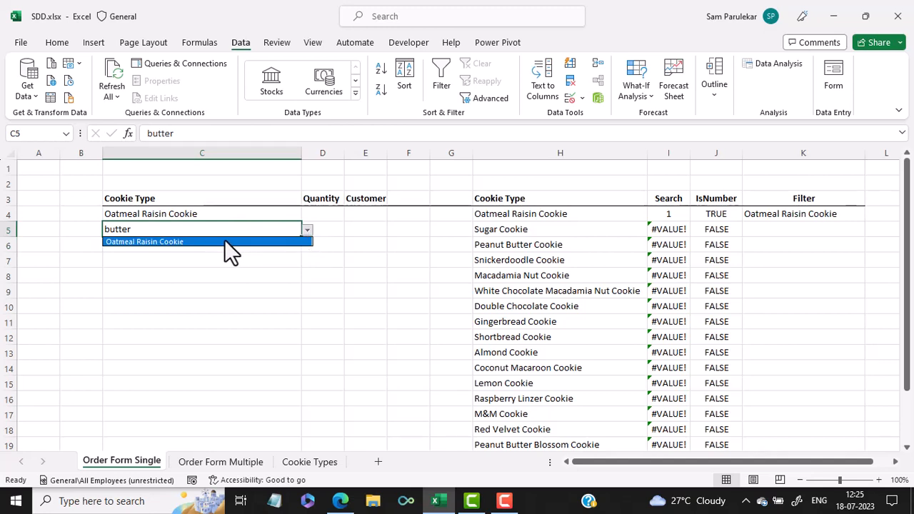
key(Escape)
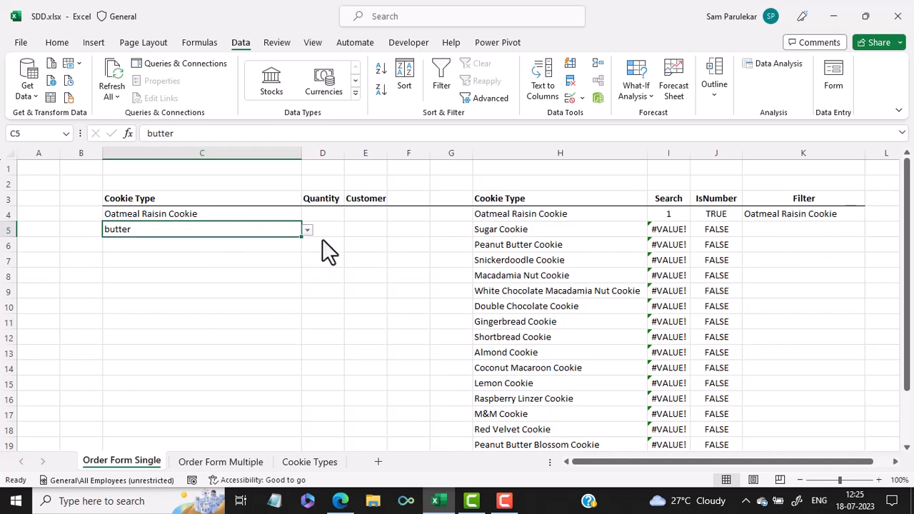
Enter velvet in cell C6 and check the choices in its drop-down list.
click(239, 248)
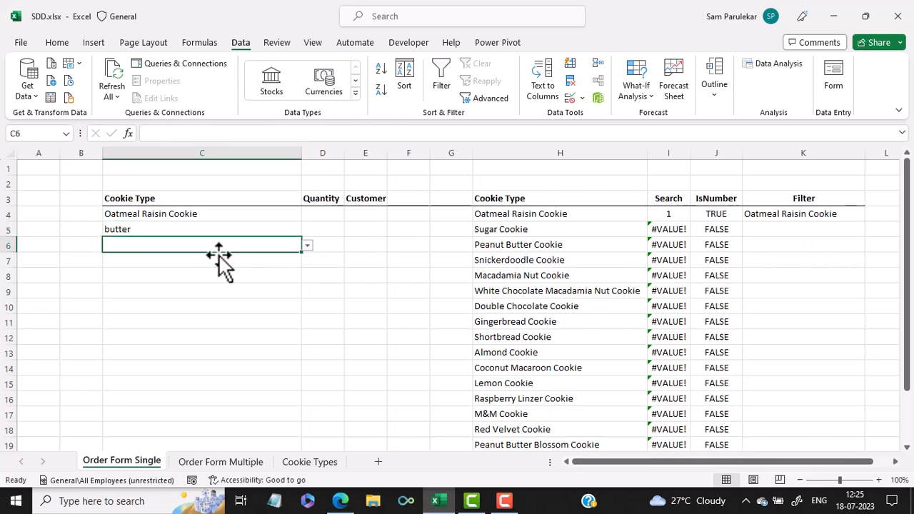
text(velvet)
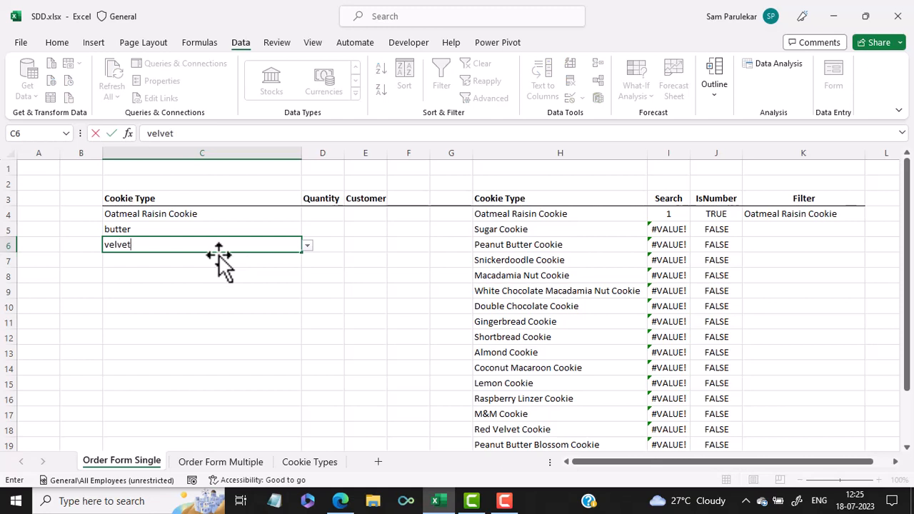
click(307, 246)
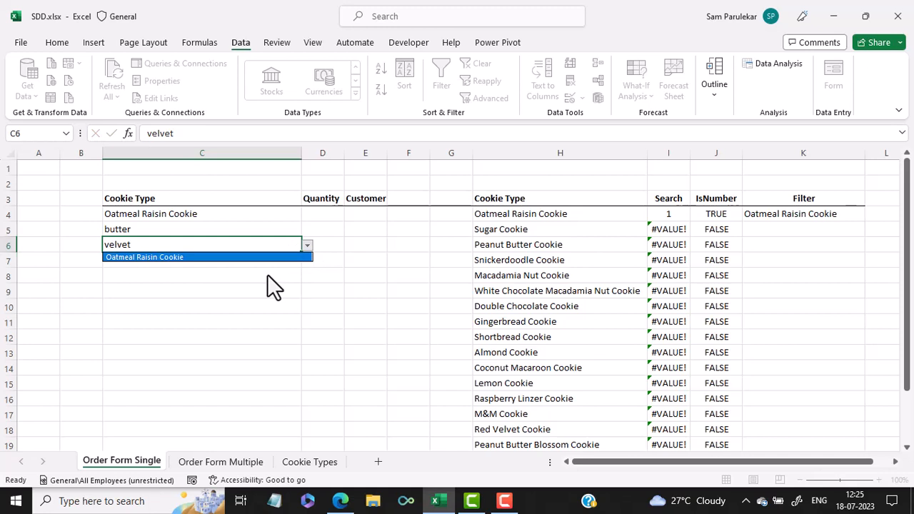
key(Escape)
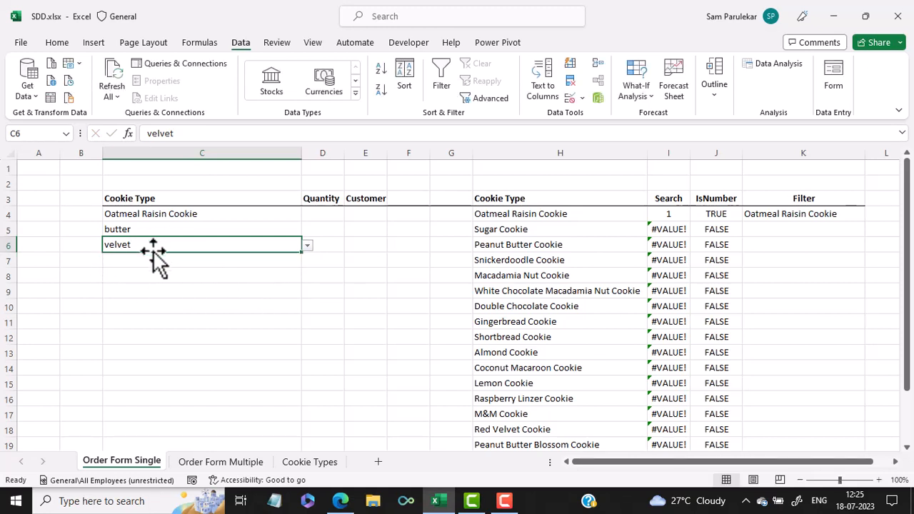
Clear the test entries butter and velvet from cells C5 and C6.
drag(166, 229, 163, 245)
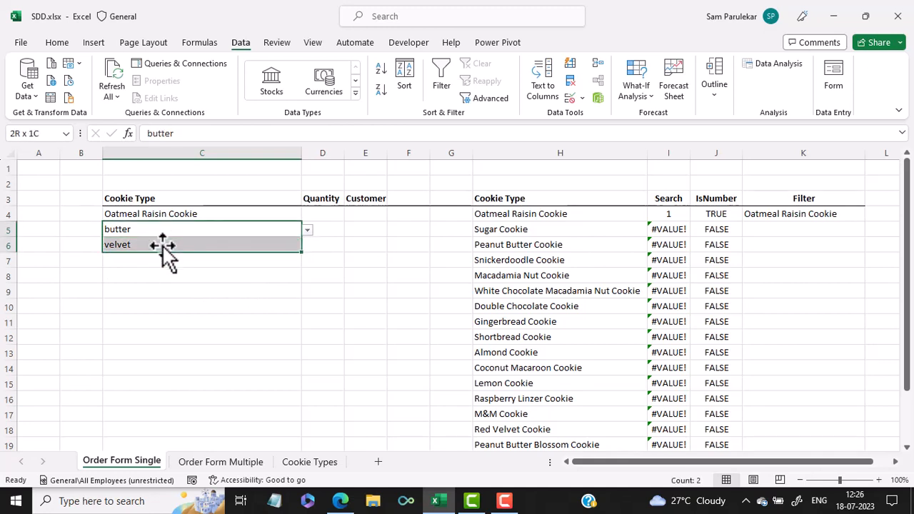
key(Delete)
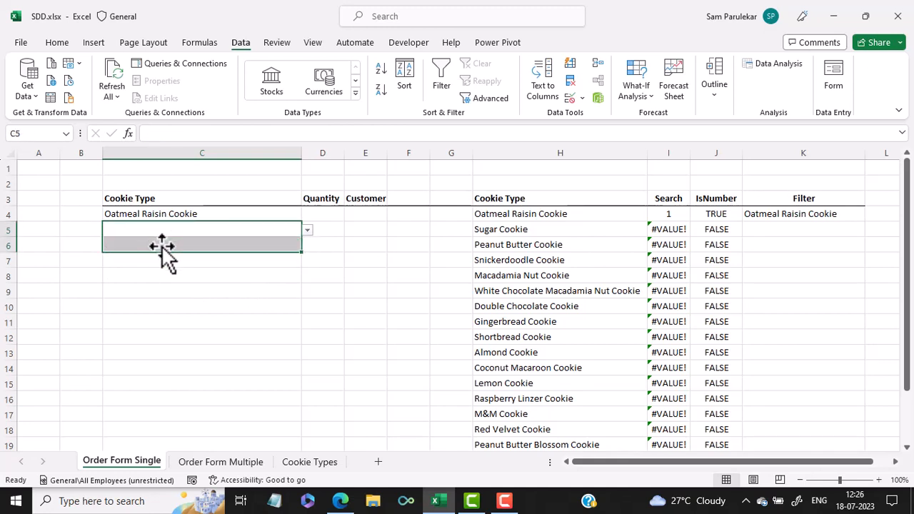
click(274, 216)
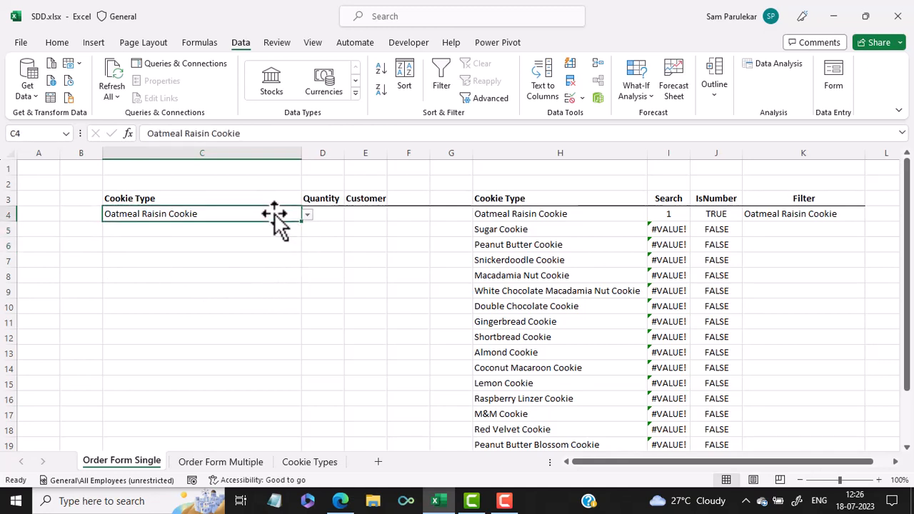
Look over the Cookie Types sheet and enter Oat in cell C4 of the Order Form Multiple sheet.
click(220, 462)
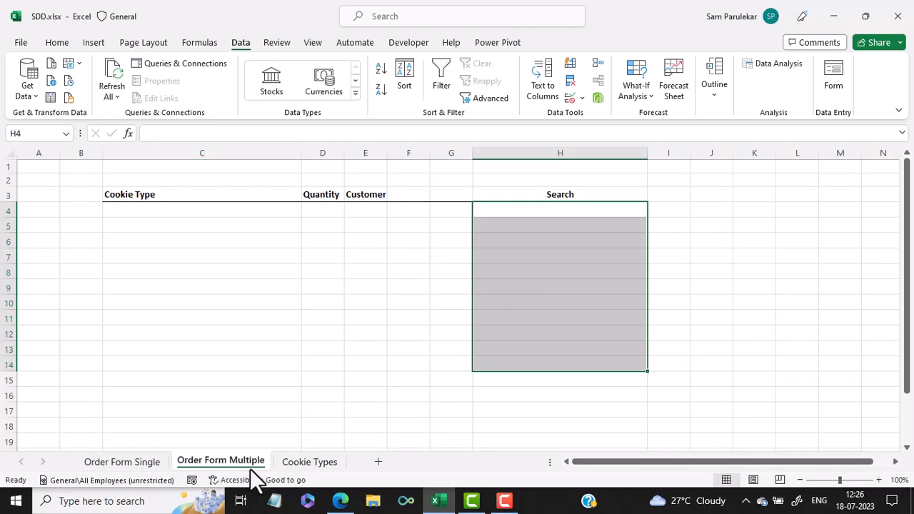
click(315, 463)
scroll(264, 314, up, 2)
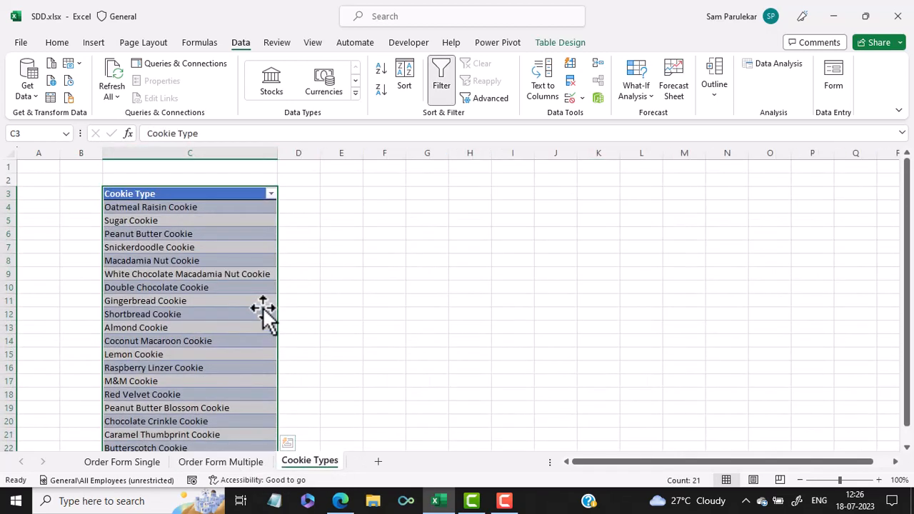
click(223, 462)
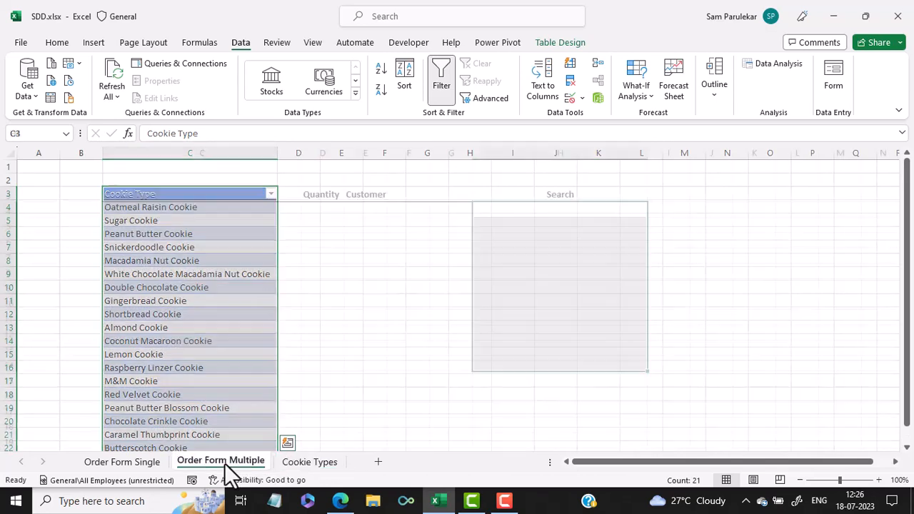
click(484, 214)
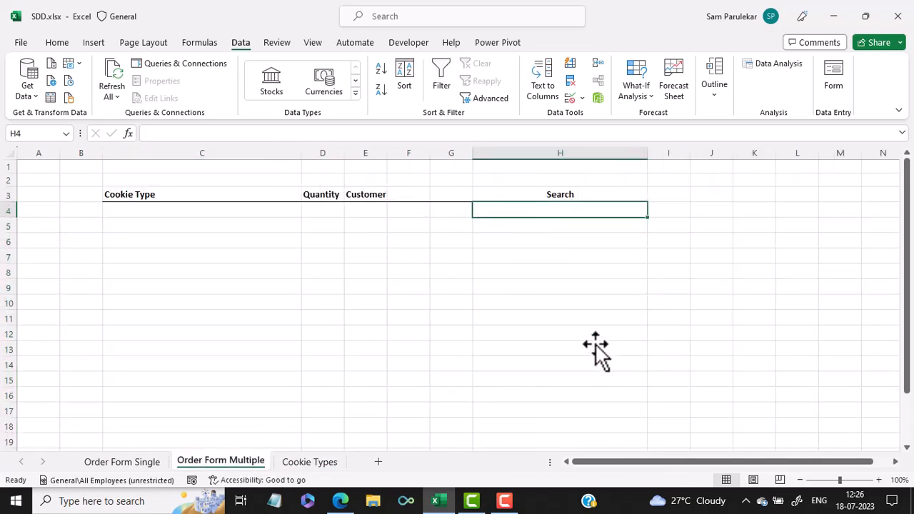
click(114, 215)
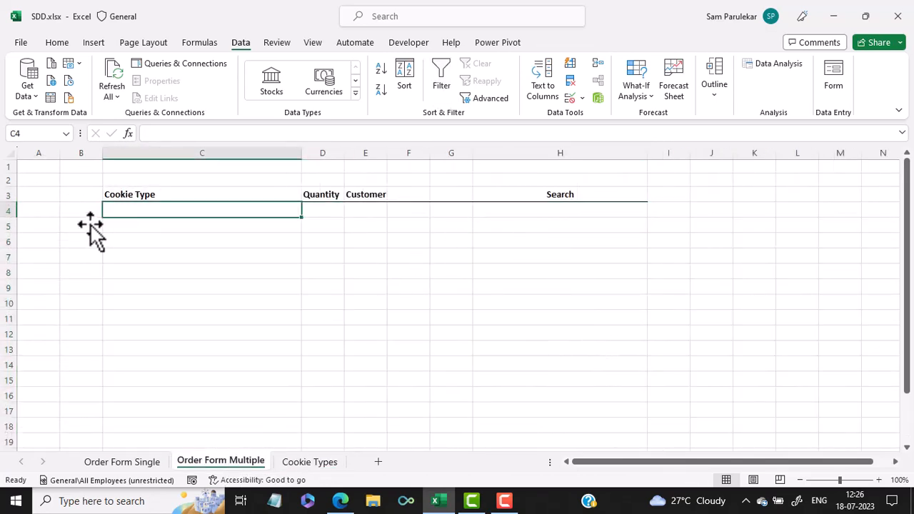
text(Oat)
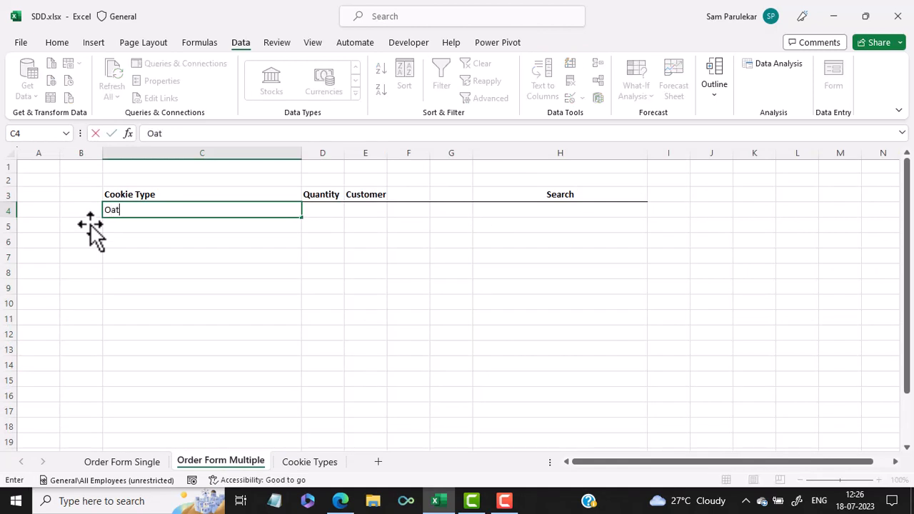
key(Return)
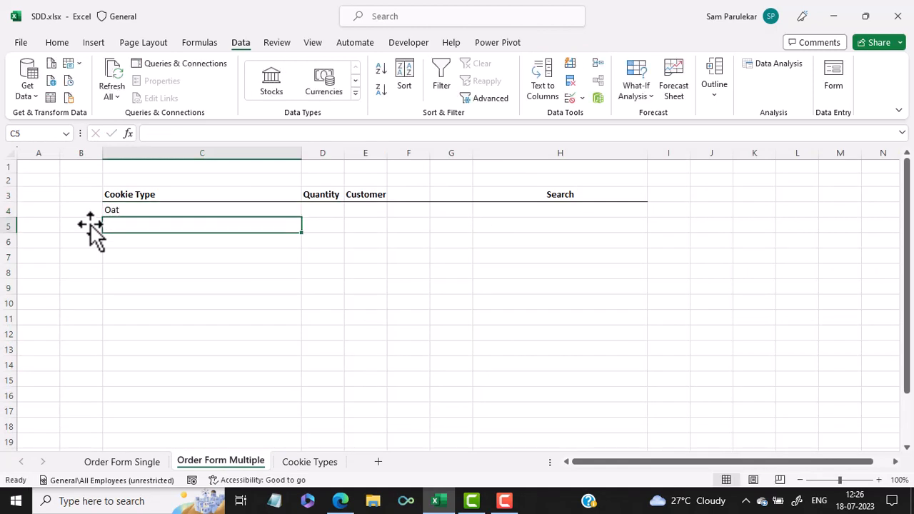
Enter =SEARCH(C4,Table1[Cookie Type]) in cell H4, taking the whole cookie column of the Cookie Types sheet as the text searched.
click(573, 214)
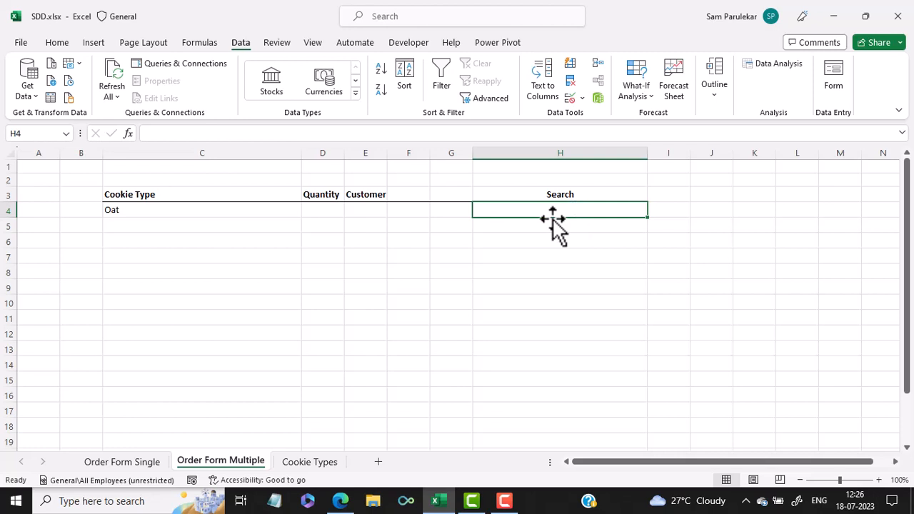
text(=)
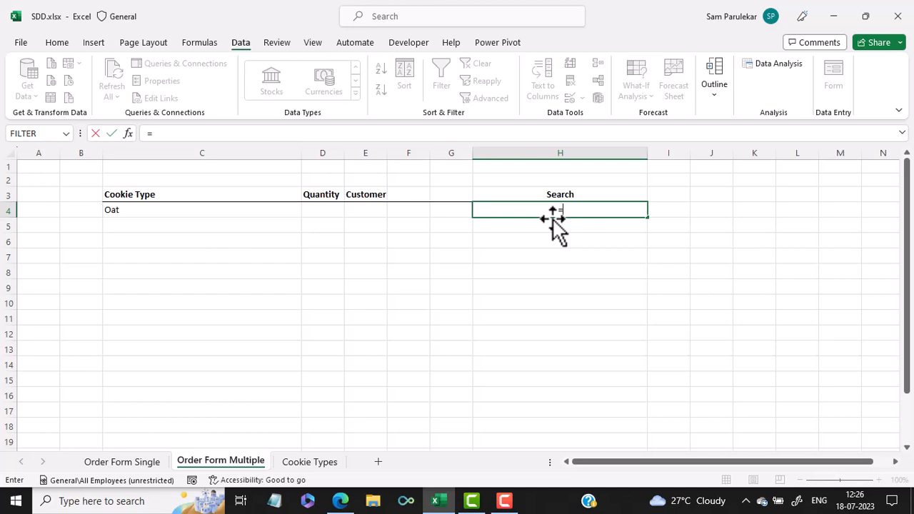
text(sea)
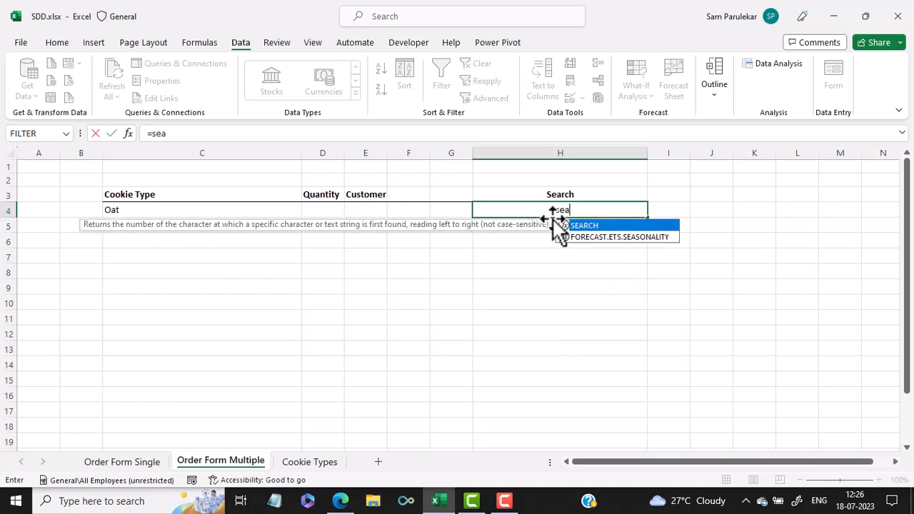
text(rch)
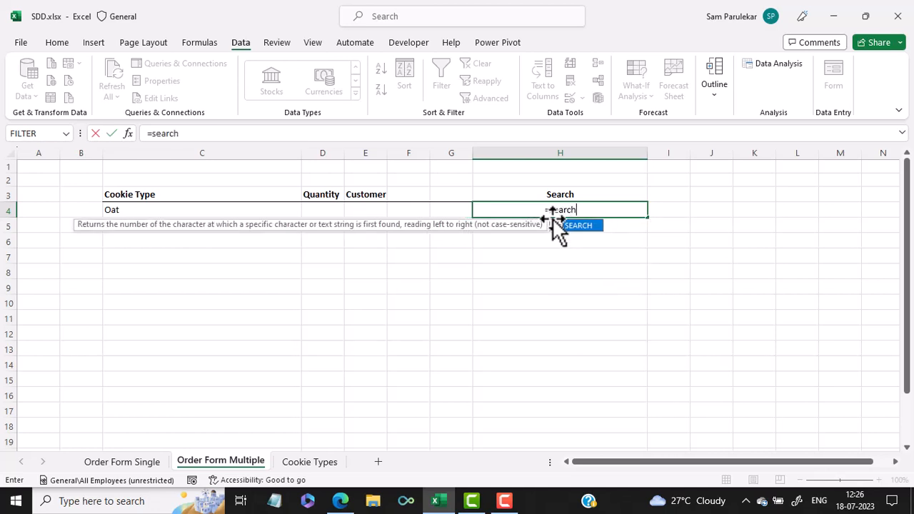
text(()
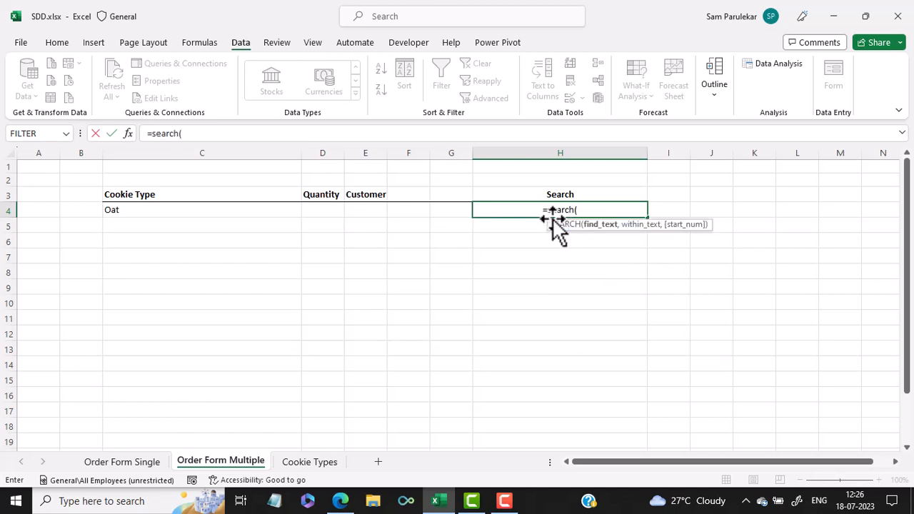
click(187, 211)
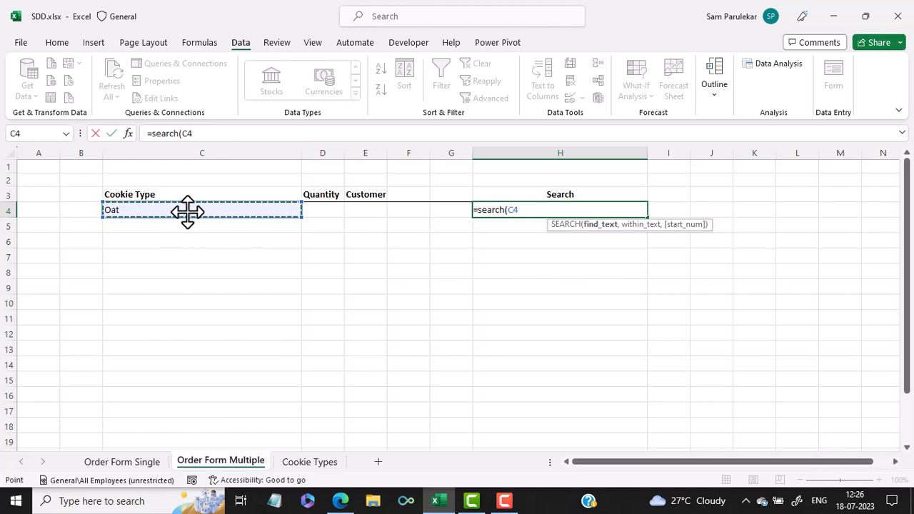
text(,)
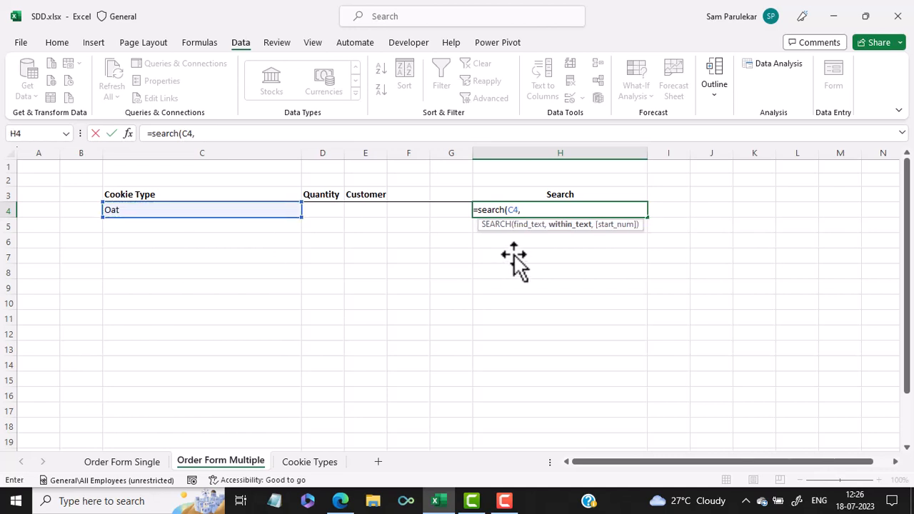
click(299, 461)
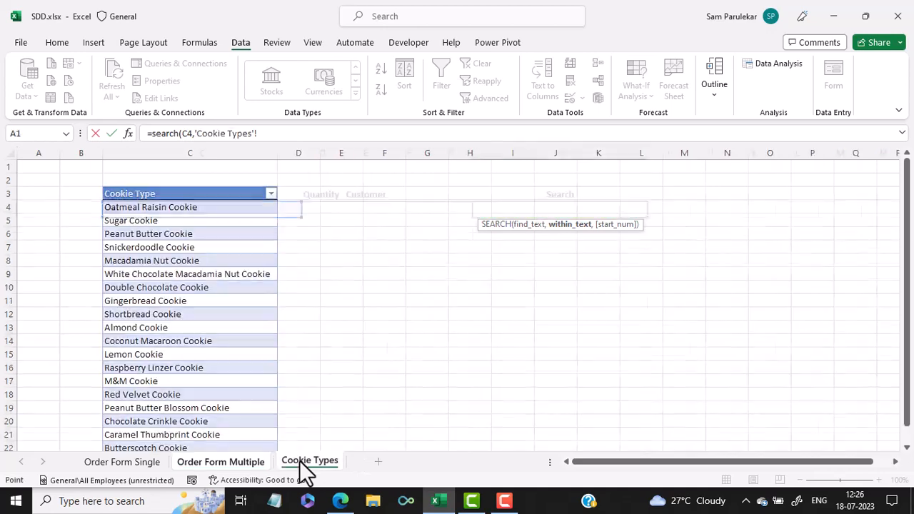
drag(200, 208, 196, 425)
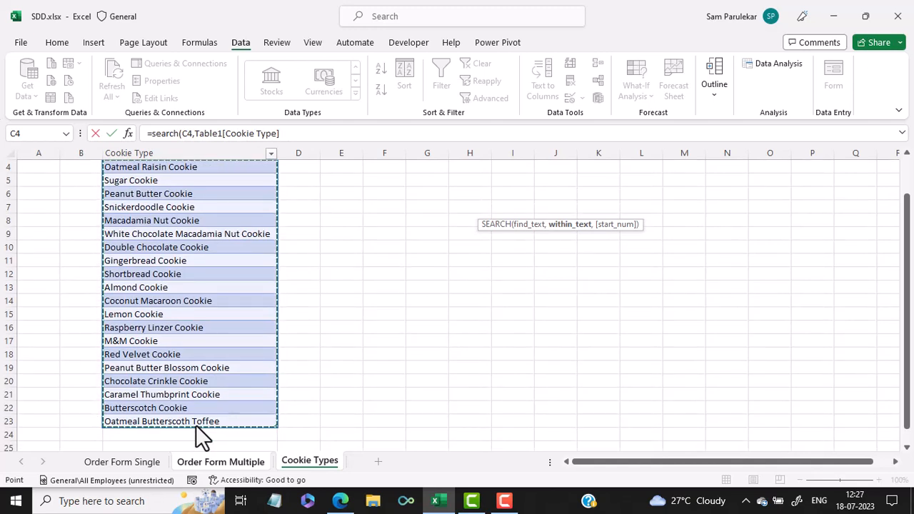
text())
key(Return)
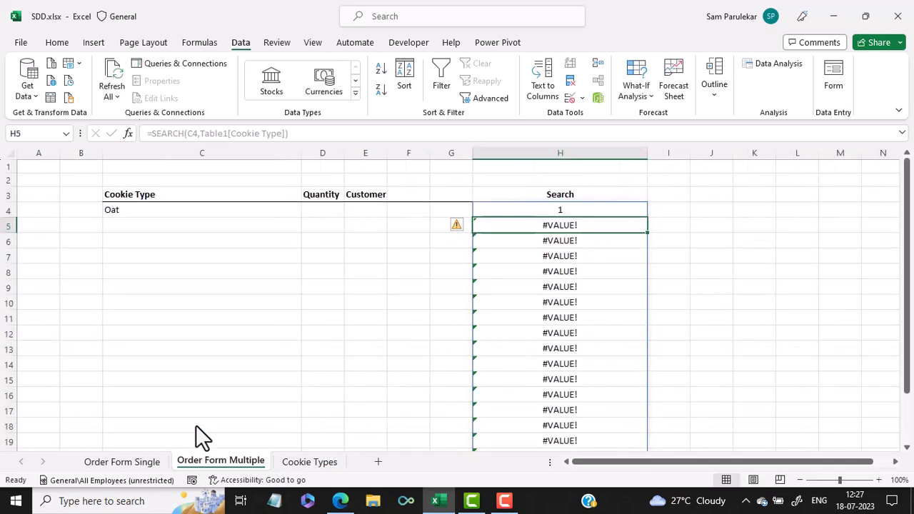
Review the SEARCH results down column H, and wrap the H4 formula as =ISNUMBER(SEARCH(C4,Table1[Cookie Type])).
scroll(583, 297, down, 3)
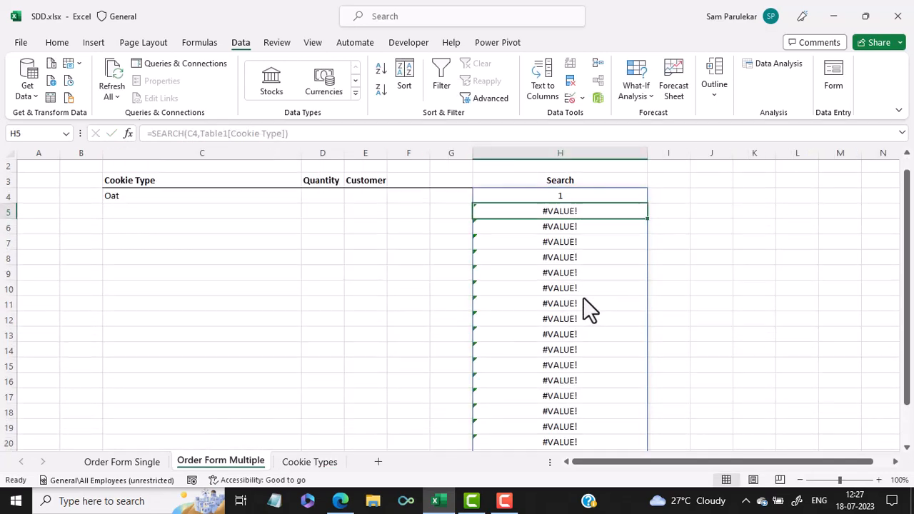
scroll(564, 372, up, 3)
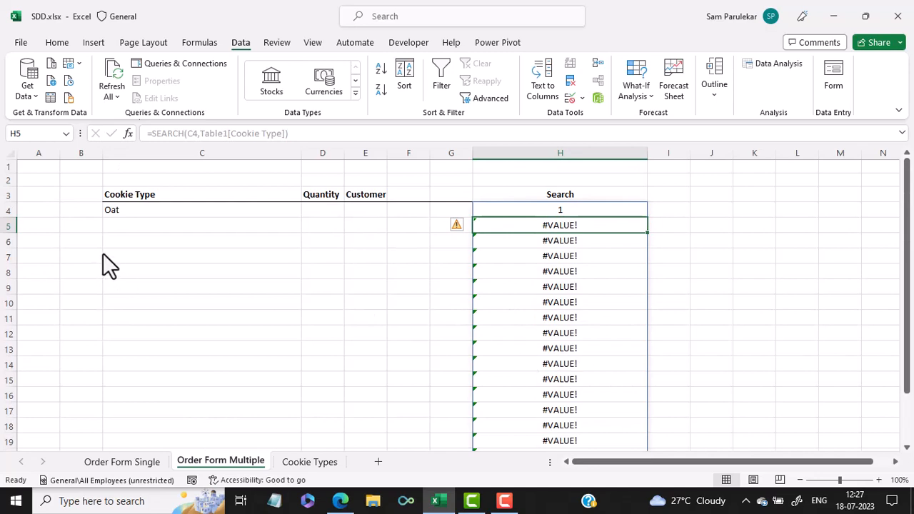
scroll(583, 214, down, 2)
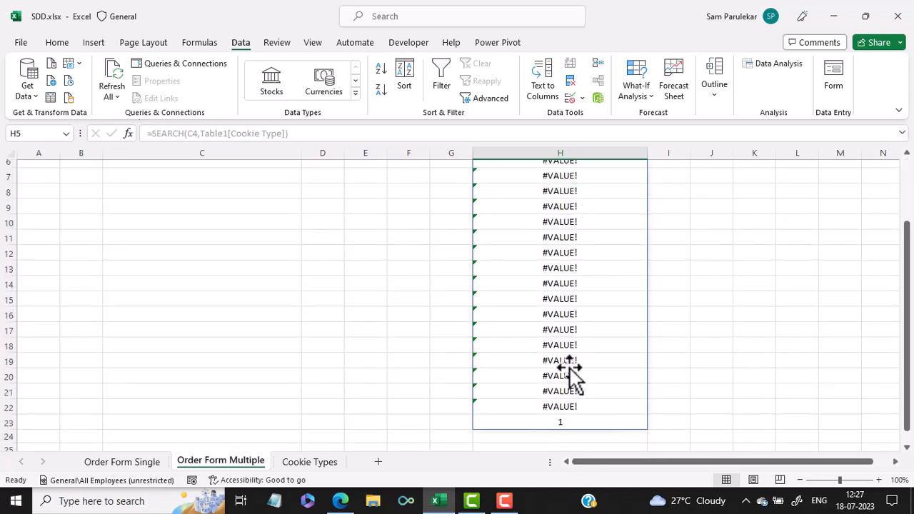
scroll(567, 429, up, 2)
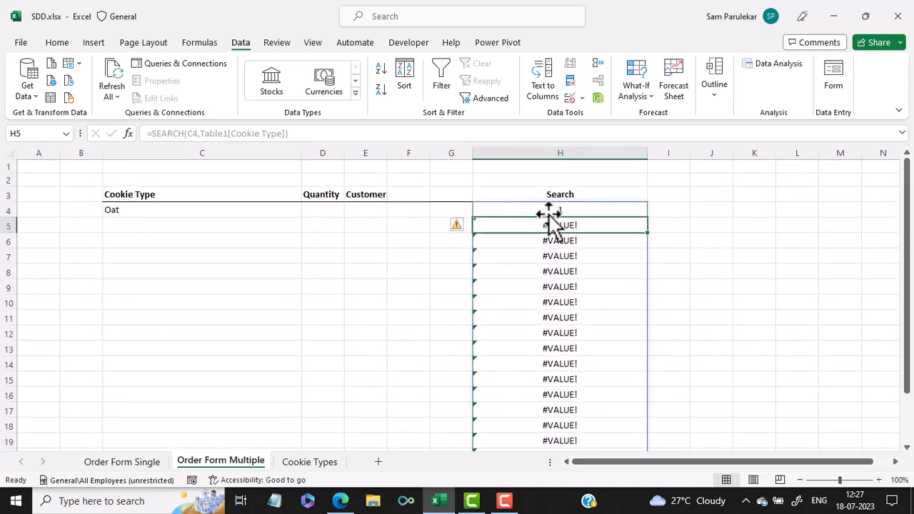
click(548, 211)
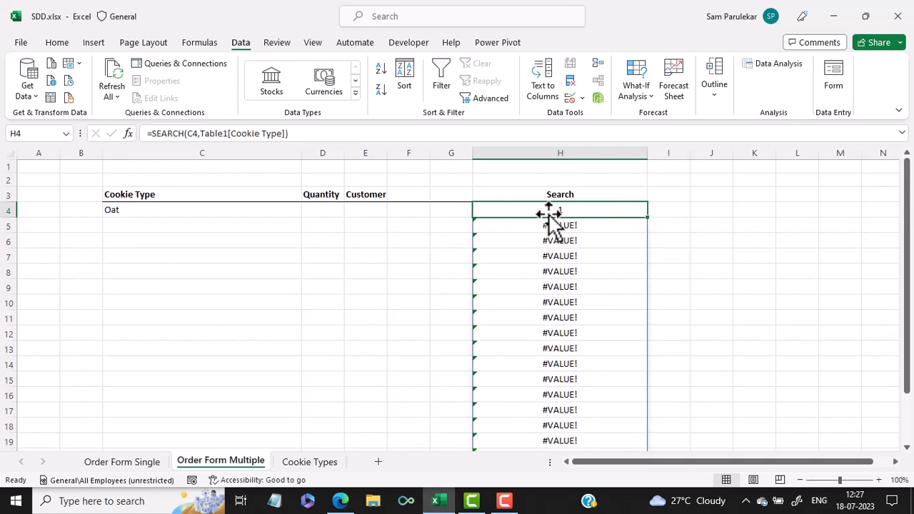
click(153, 133)
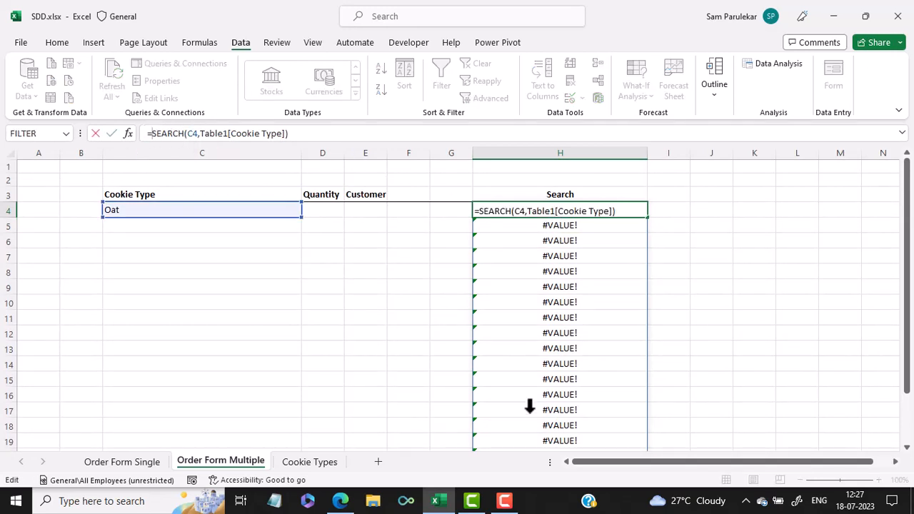
text(isn)
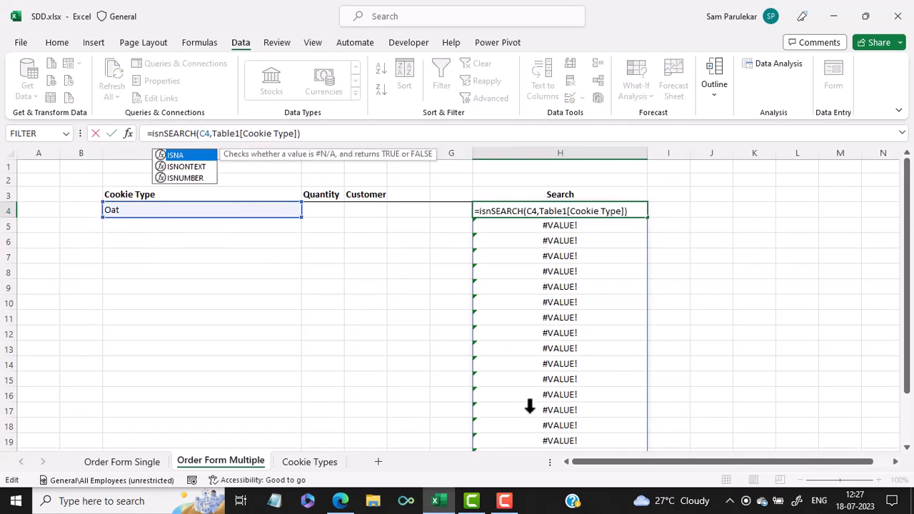
text(umber)
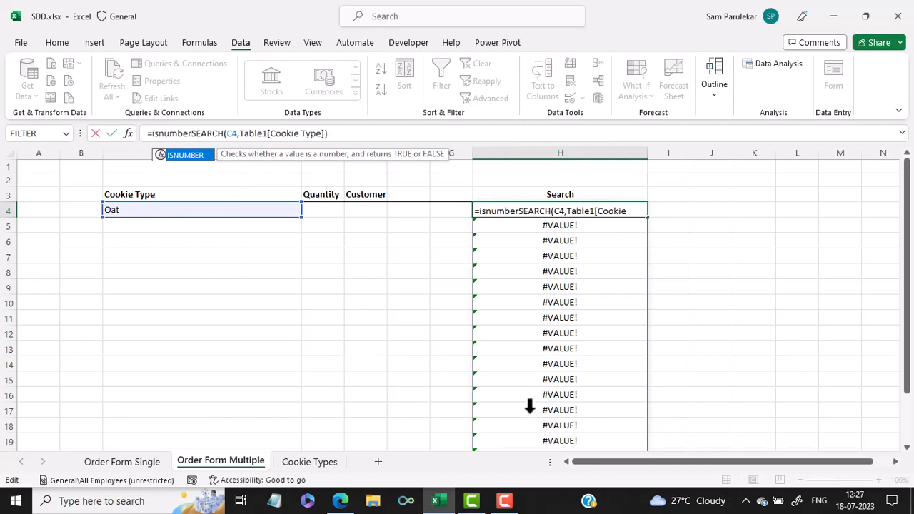
text(()
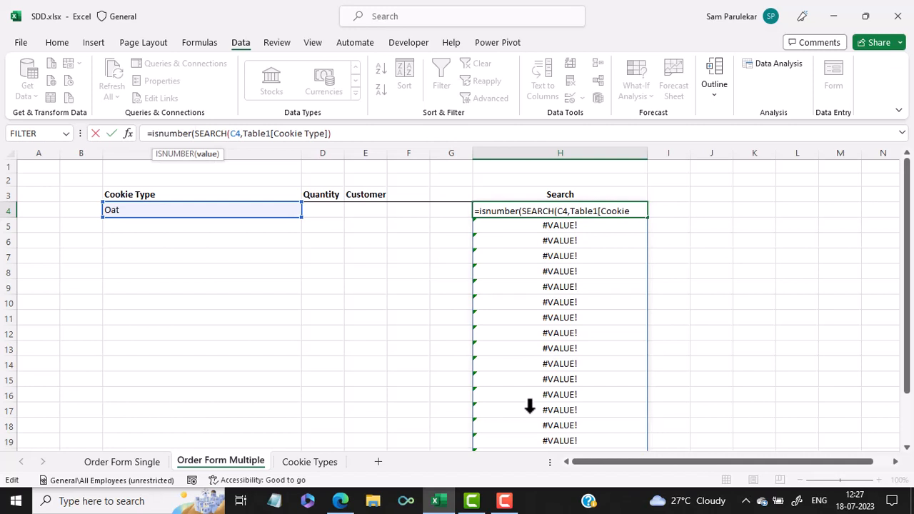
click(356, 133)
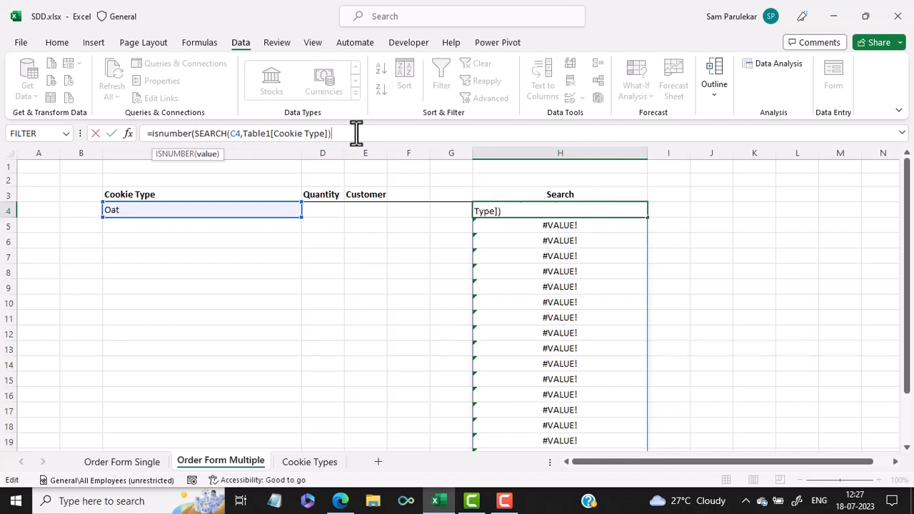
text())
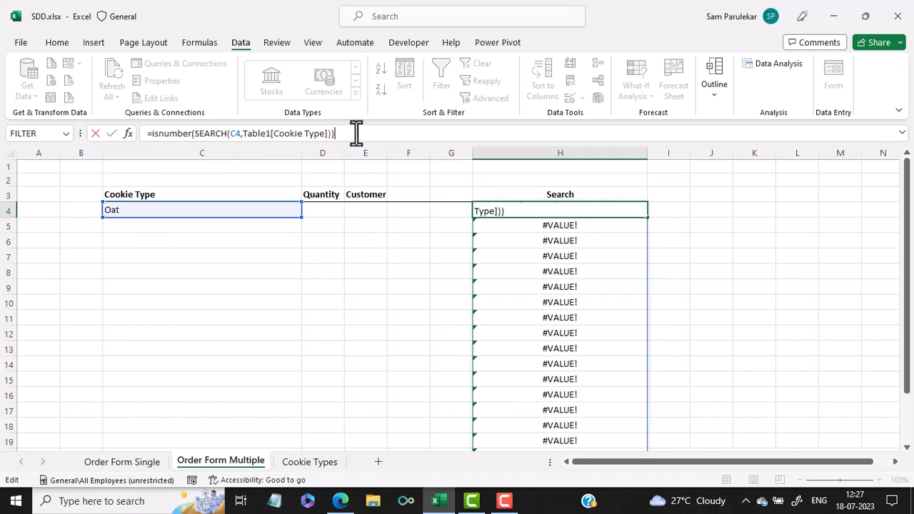
key(Return)
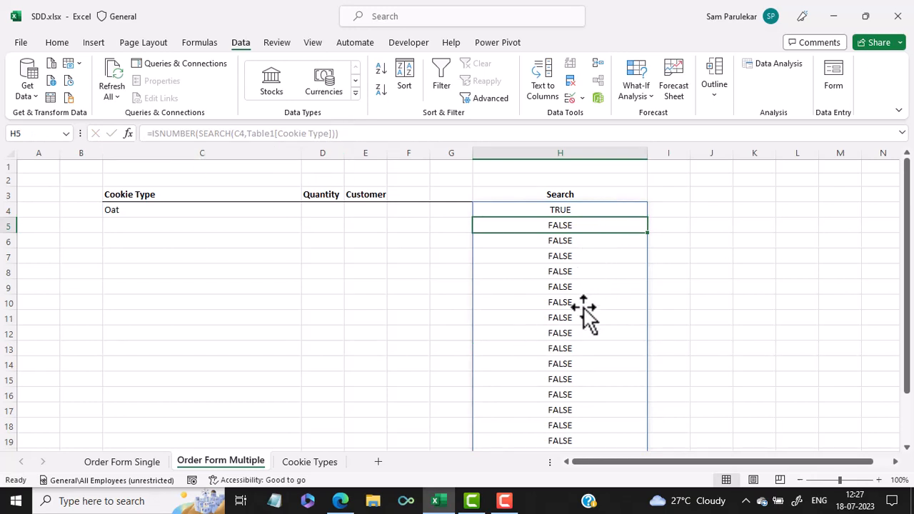
Nest the ISNUMBER test in H4 as the include argument of a FILTER function, with Table1[Cookie Type] as the array.
scroll(584, 322, down, 2)
scroll(584, 322, up, 2)
click(556, 211)
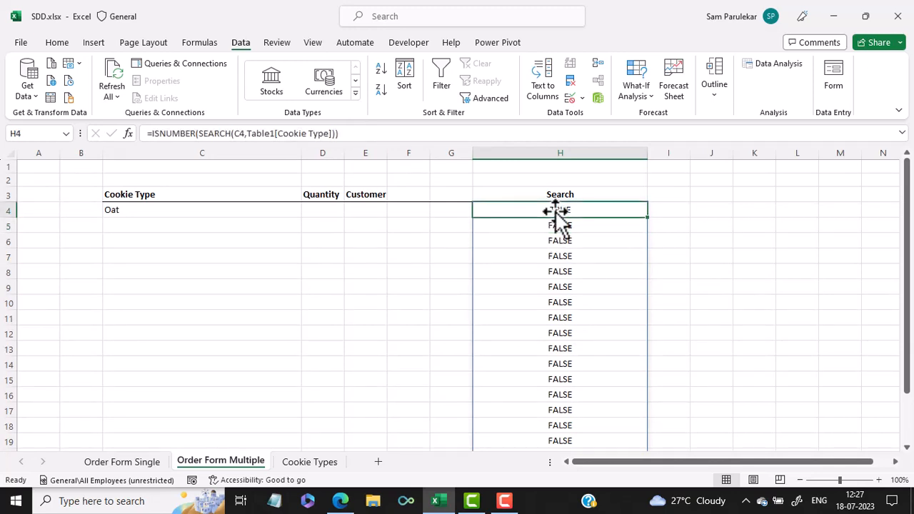
click(150, 133)
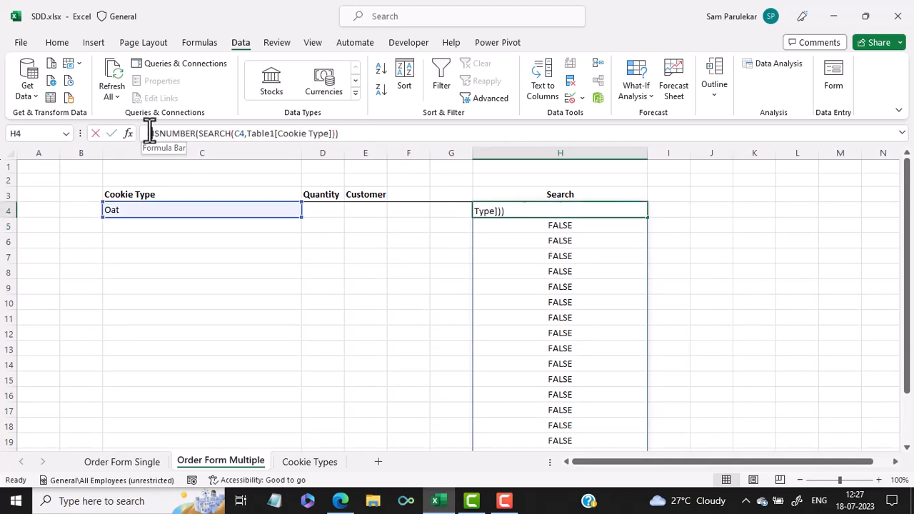
text(filt)
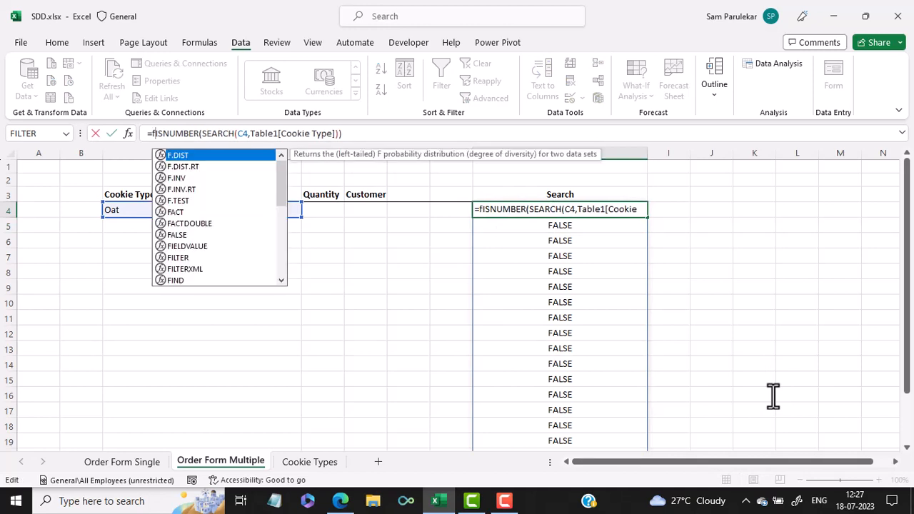
text(er)
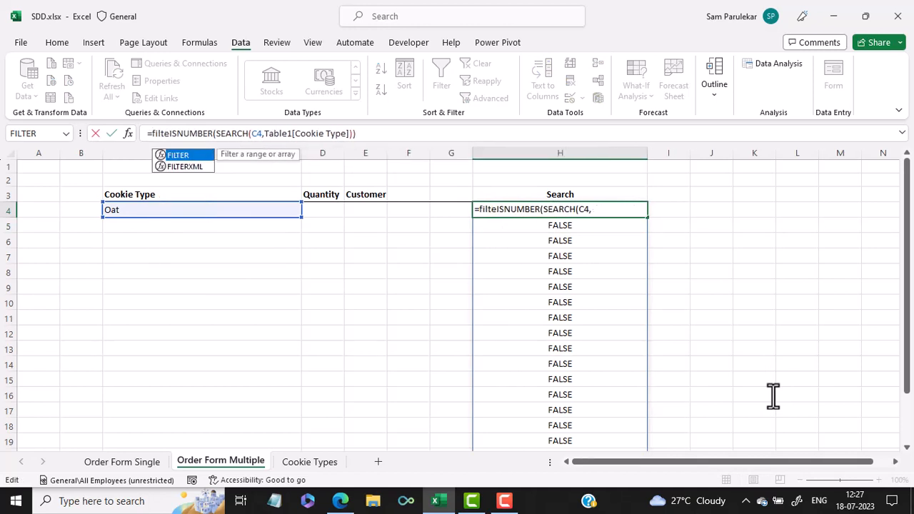
text(()
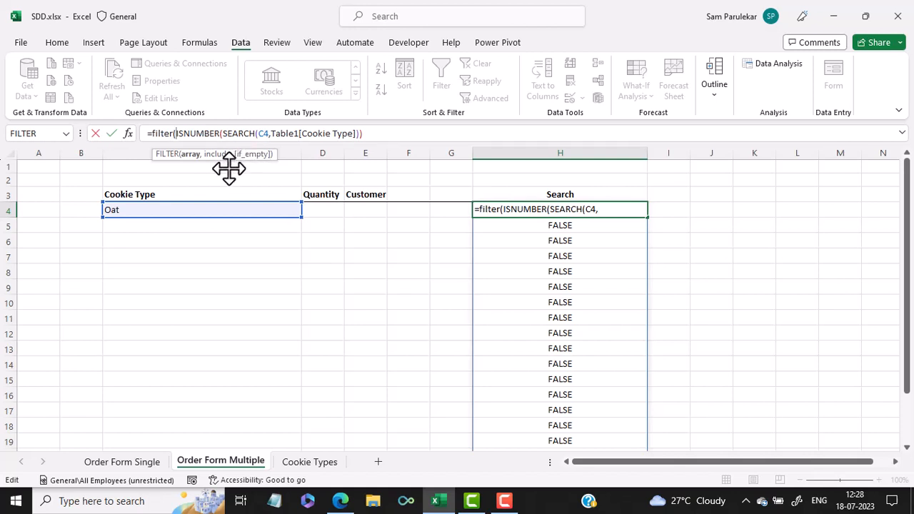
click(303, 466)
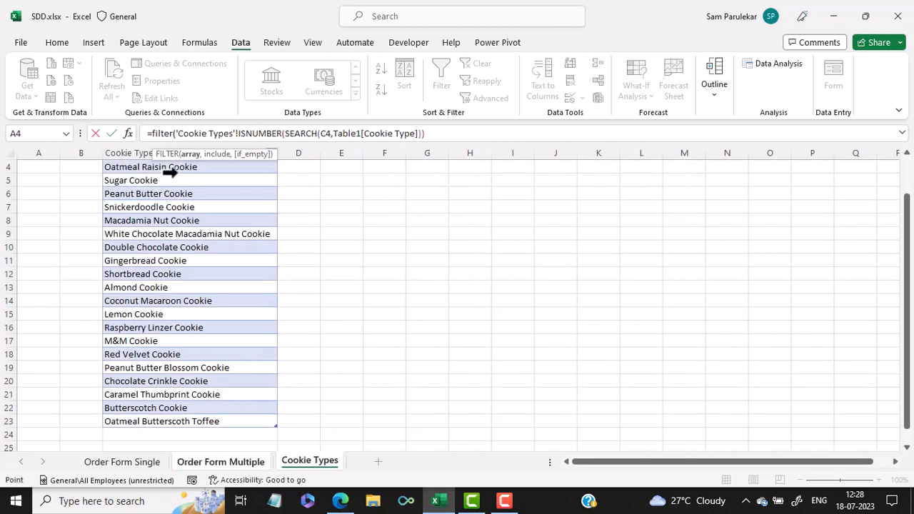
scroll(908, 235, up, 1)
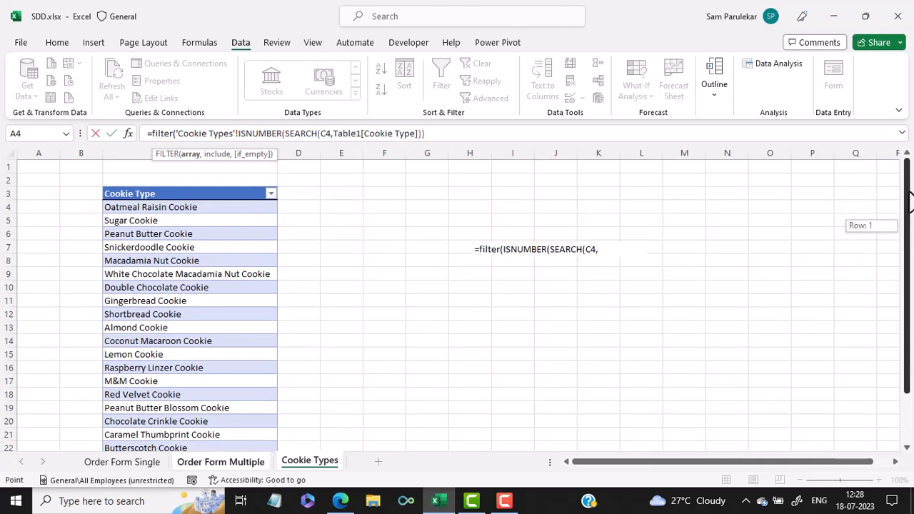
click(242, 209)
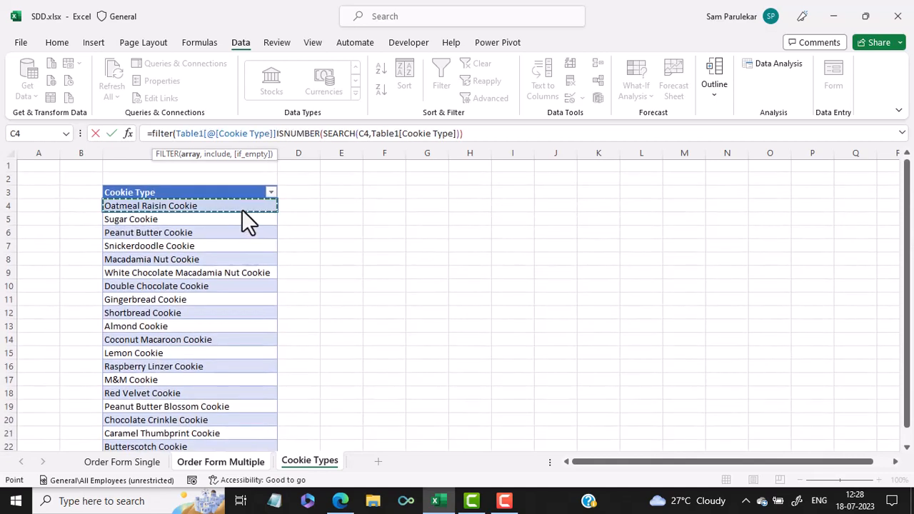
key(ctrl+shift+Down)
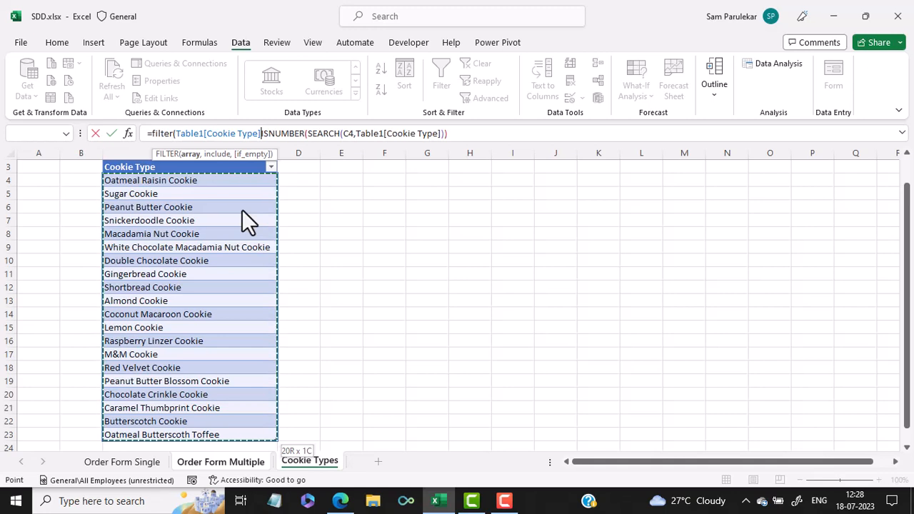
text(,)
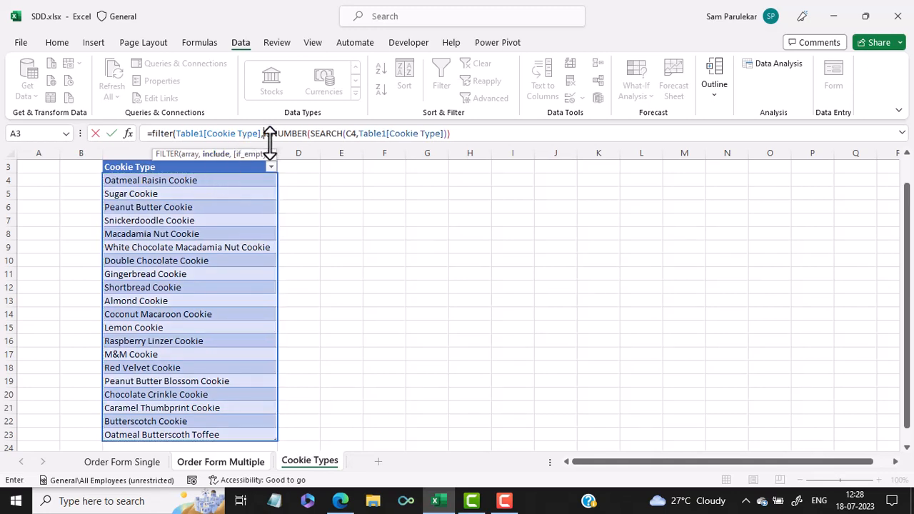
Complete the H4 FILTER formula with "Not found" as its if_empty value and enter it.
click(458, 134)
text(,")
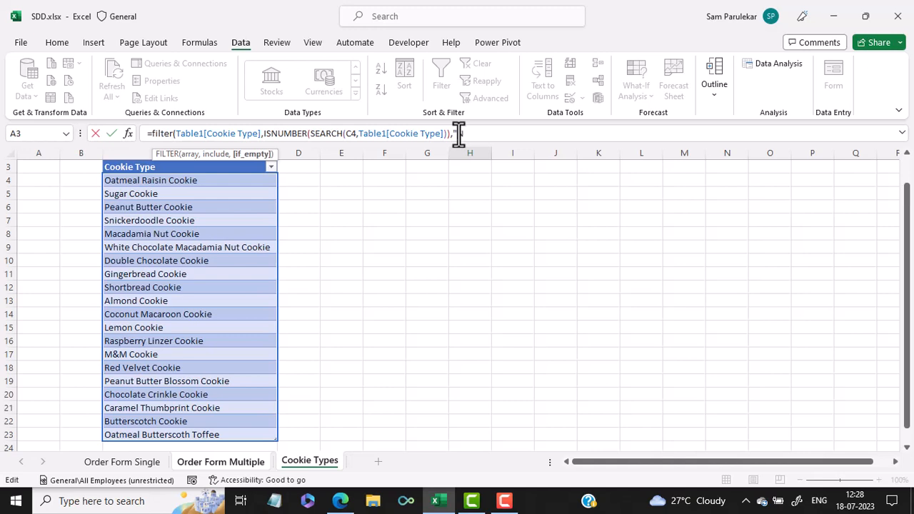
text(Not found"))
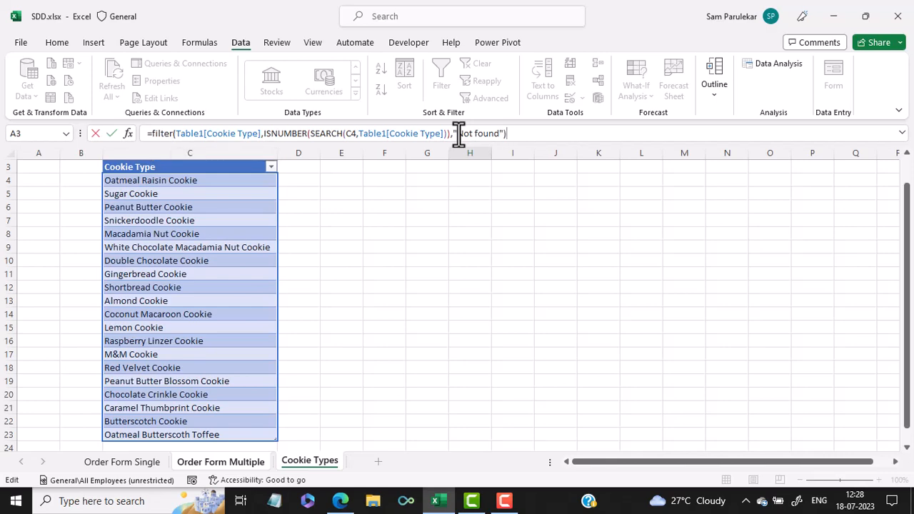
key(Return)
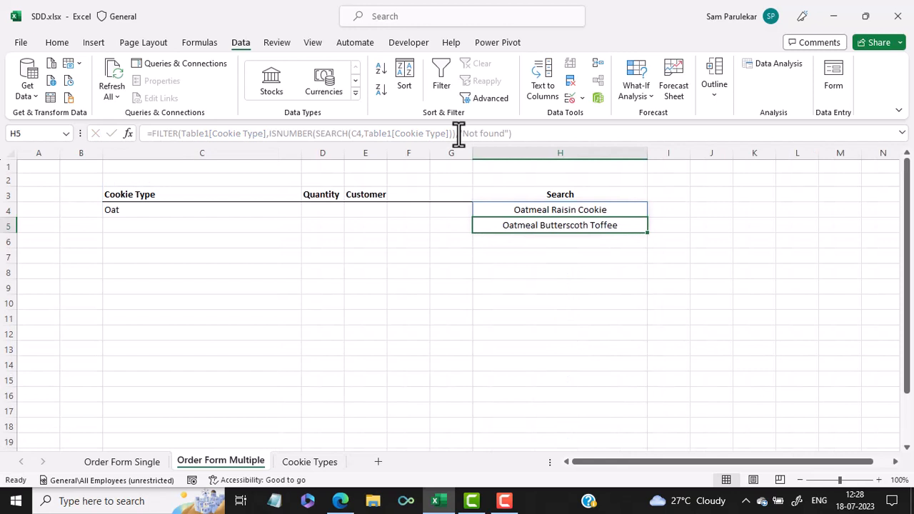
Test the FILTER formula by entering Butter and then Velvet as the search text in cell C4.
click(178, 209)
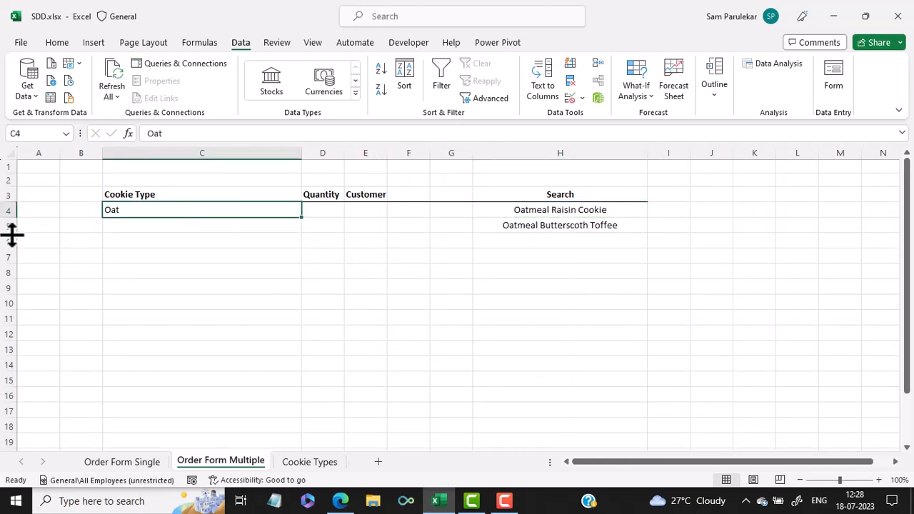
text(B)
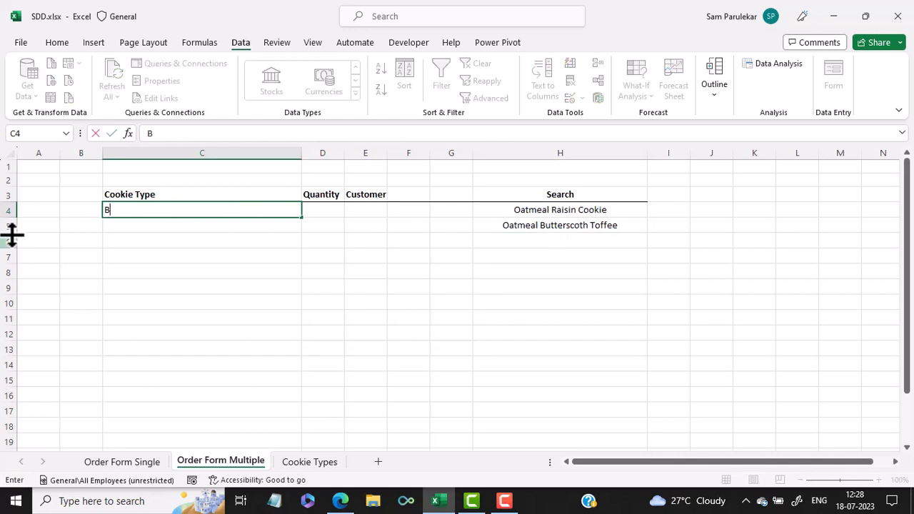
text(utter)
key(Return)
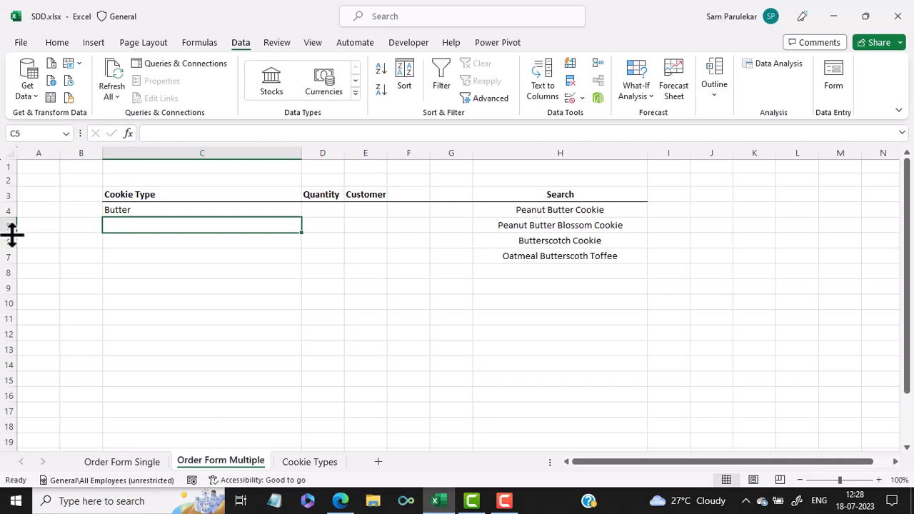
key(Up)
text(Ve)
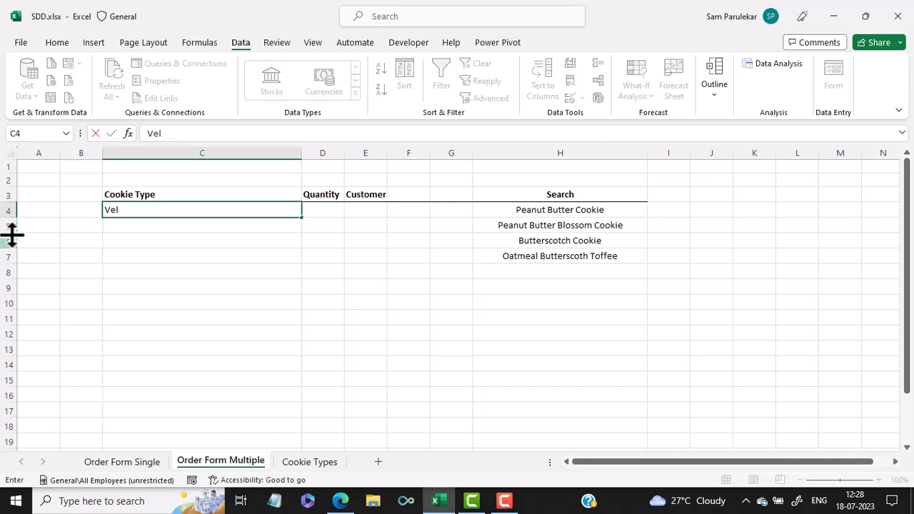
text(lvet)
key(Return)
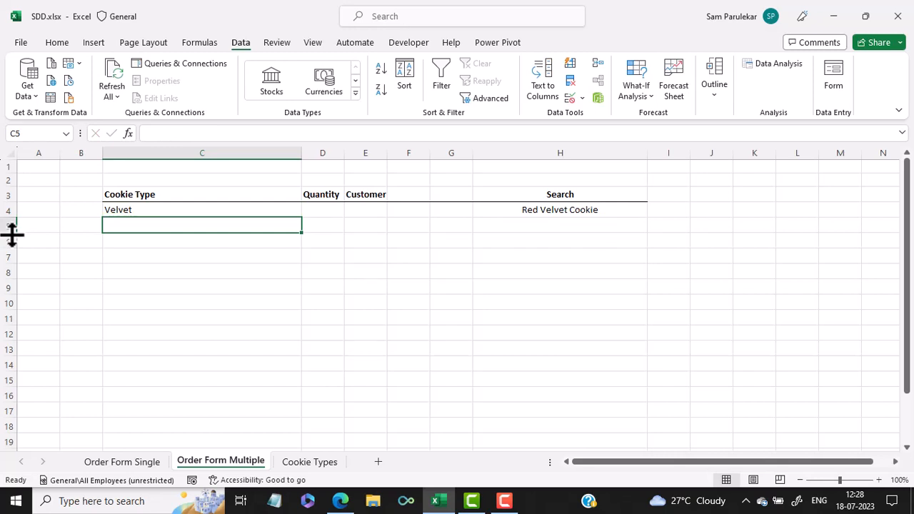
Check the FILTER formula in H4 and set the search text in cell C4 back to Oat.
click(131, 209)
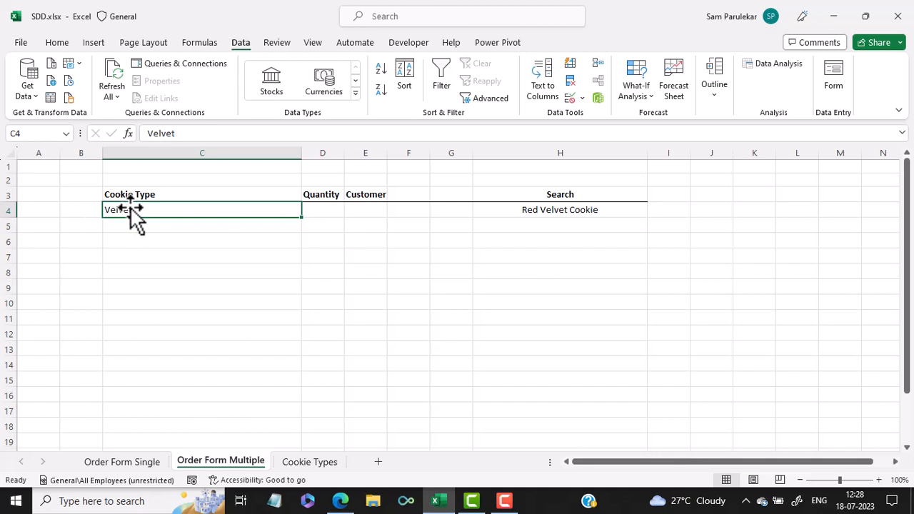
click(528, 221)
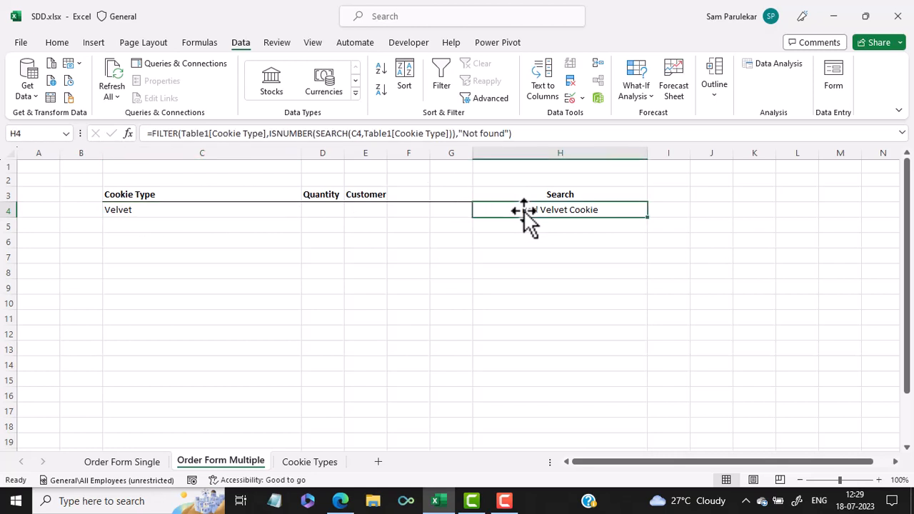
click(160, 216)
text(Oat)
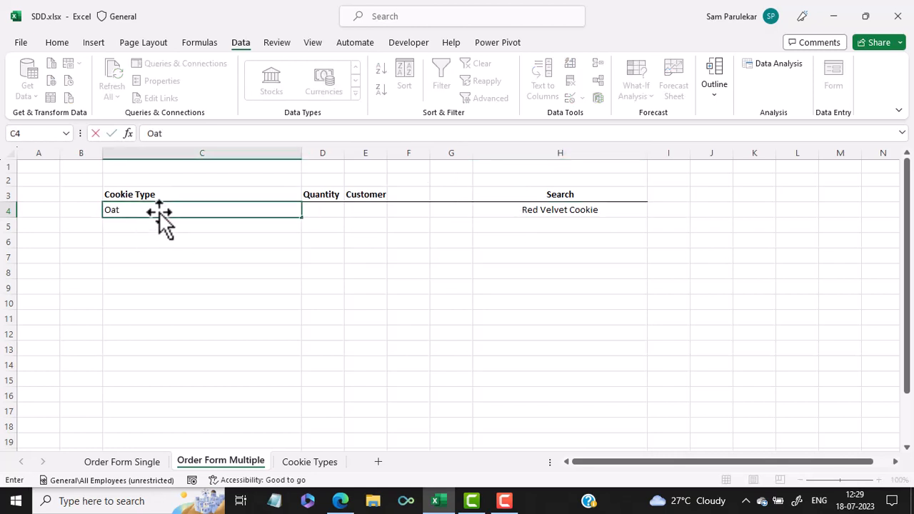
key(Return)
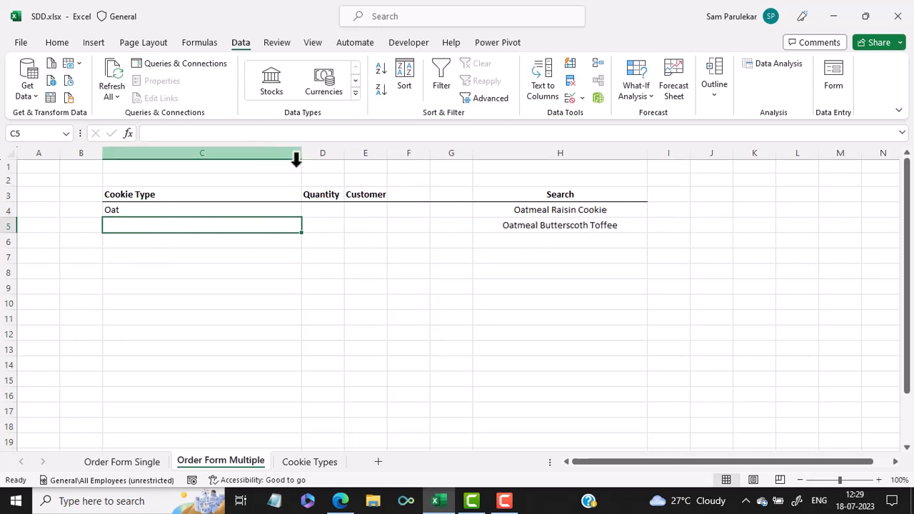
click(584, 209)
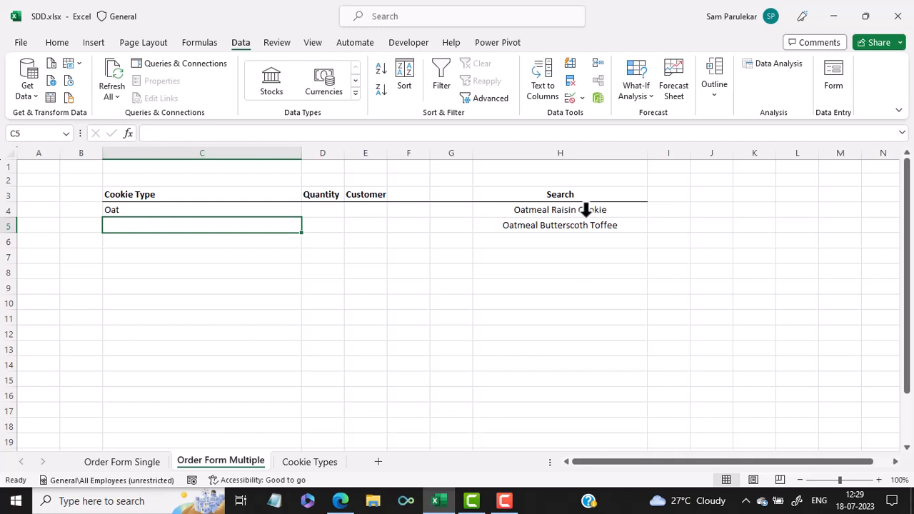
Wrap the FILTER formula in H4 in a TRANSPOSE function so the matches spill across the row.
click(152, 133)
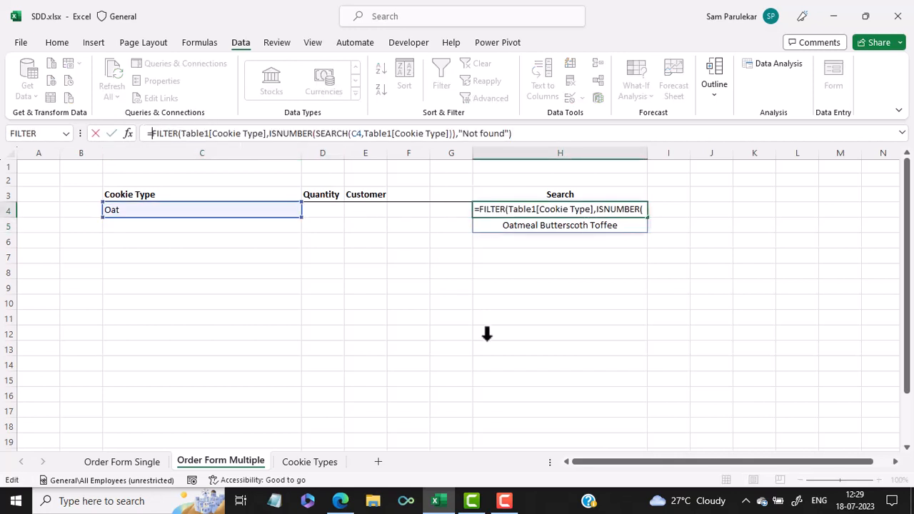
text(trans)
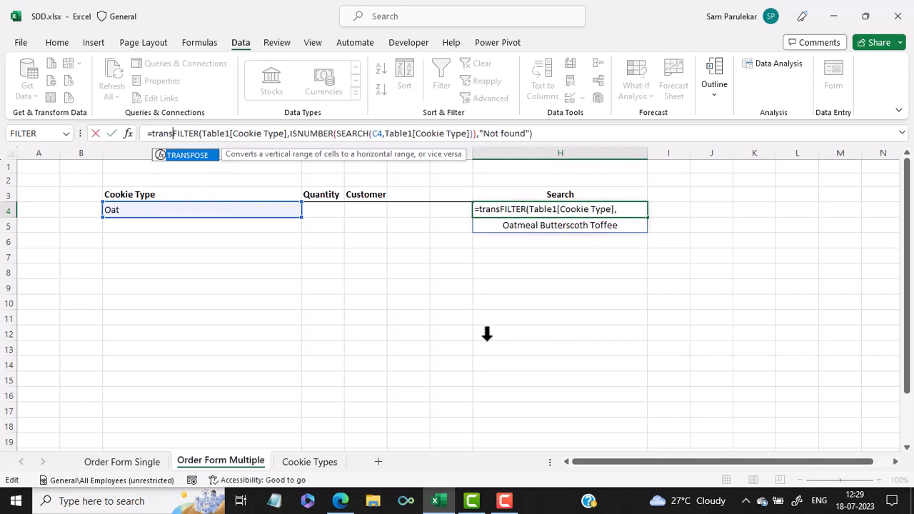
text(pose()
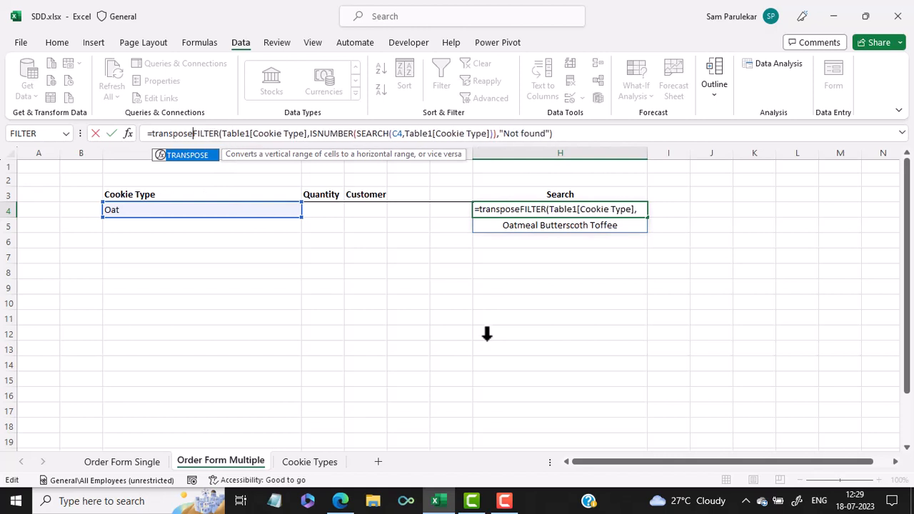
click(573, 133)
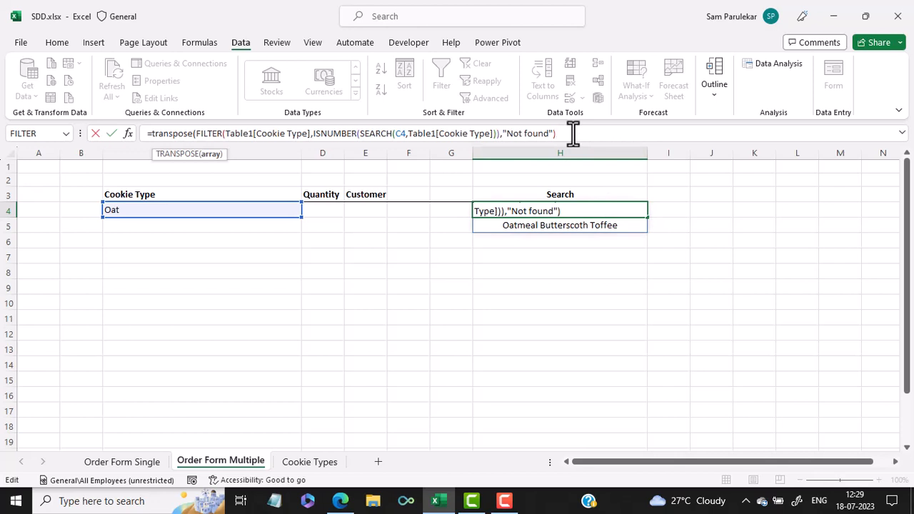
text())
key(Return)
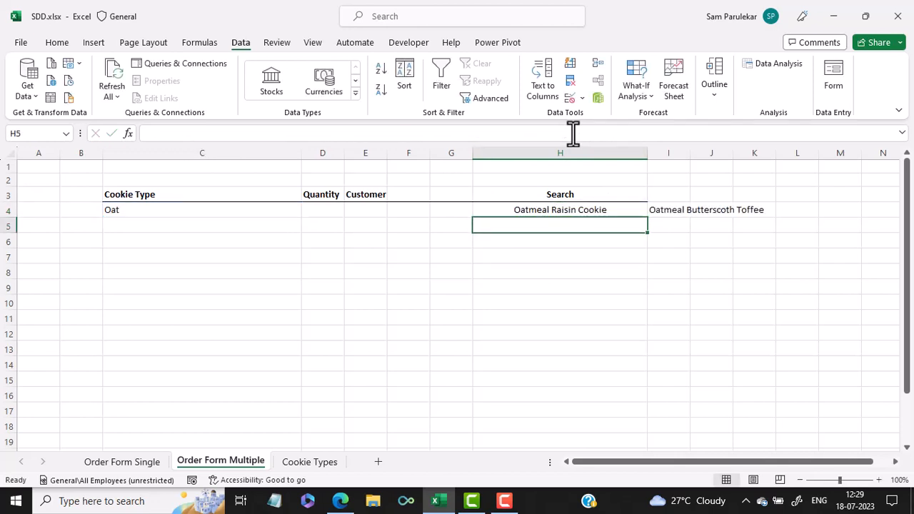
Clear the search text from cell C4 and set its data validation to allow a List.
click(236, 206)
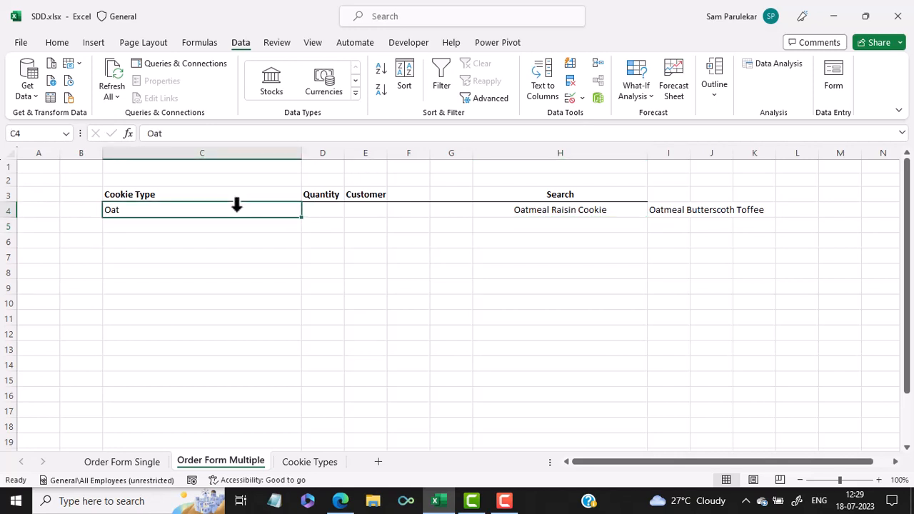
key(Delete)
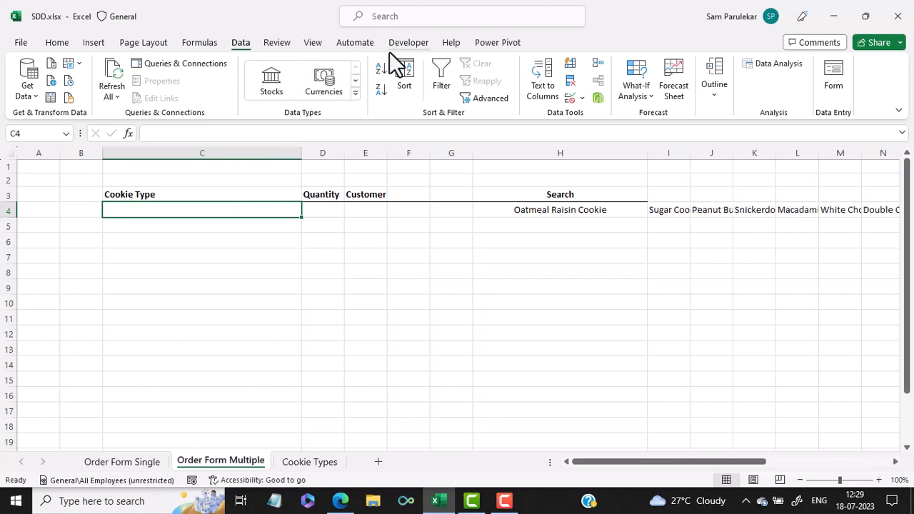
click(584, 98)
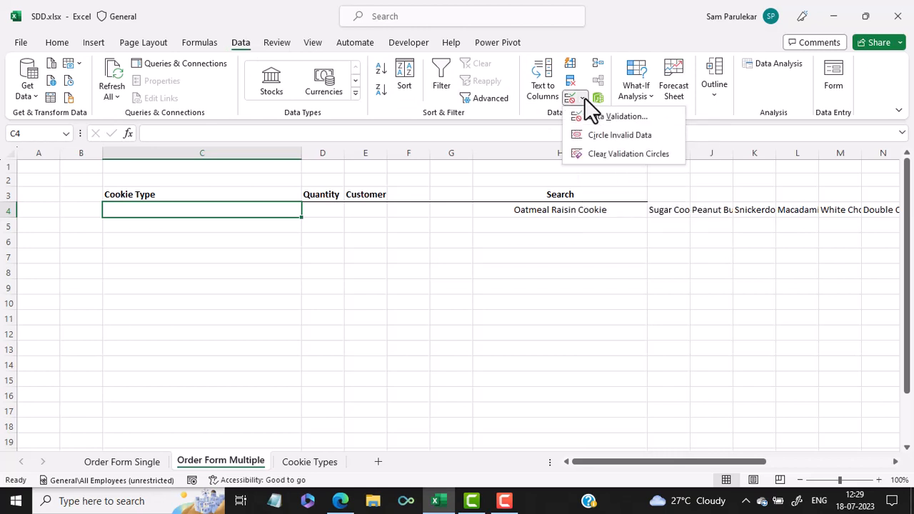
click(586, 112)
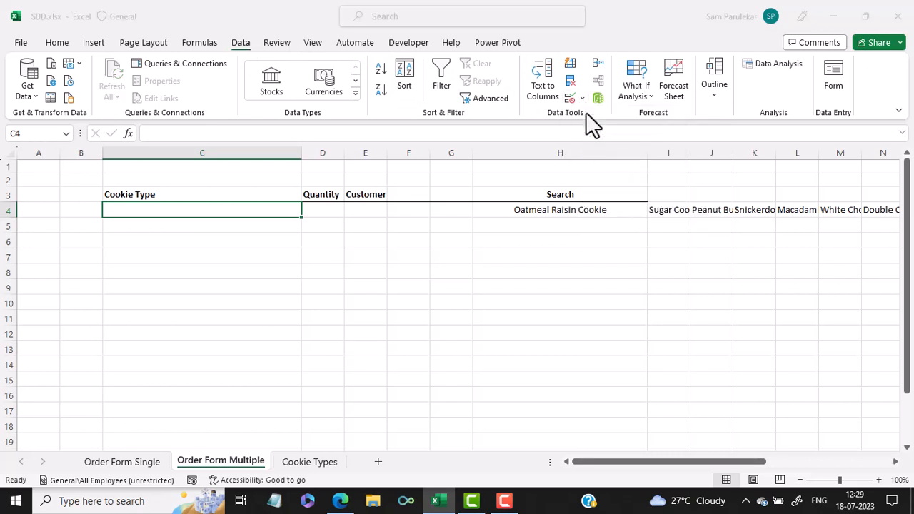
click(148, 236)
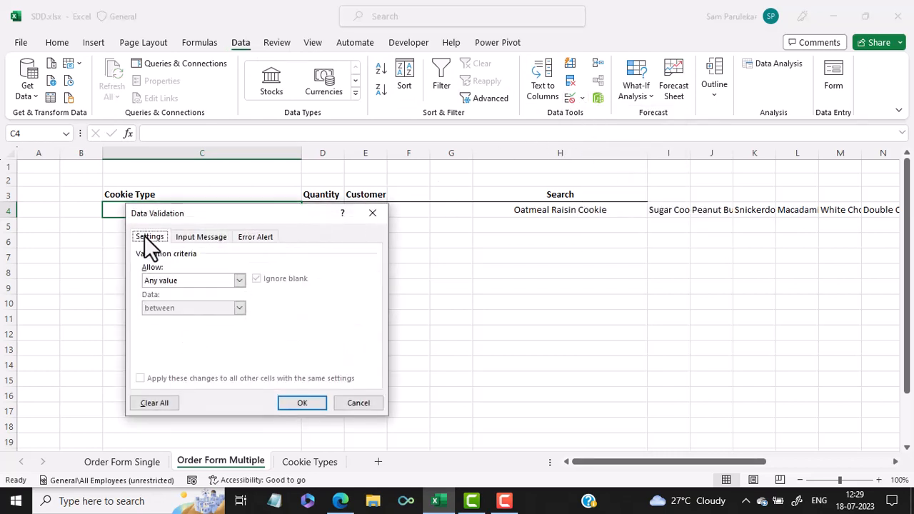
click(178, 280)
click(156, 321)
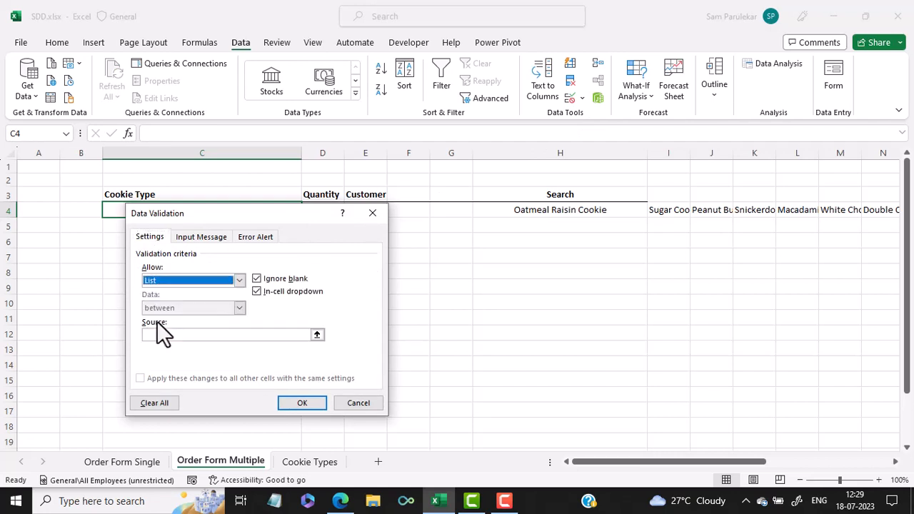
Set the validation list source to the spilled results in H4 with a relative row, =$H4#.
click(158, 334)
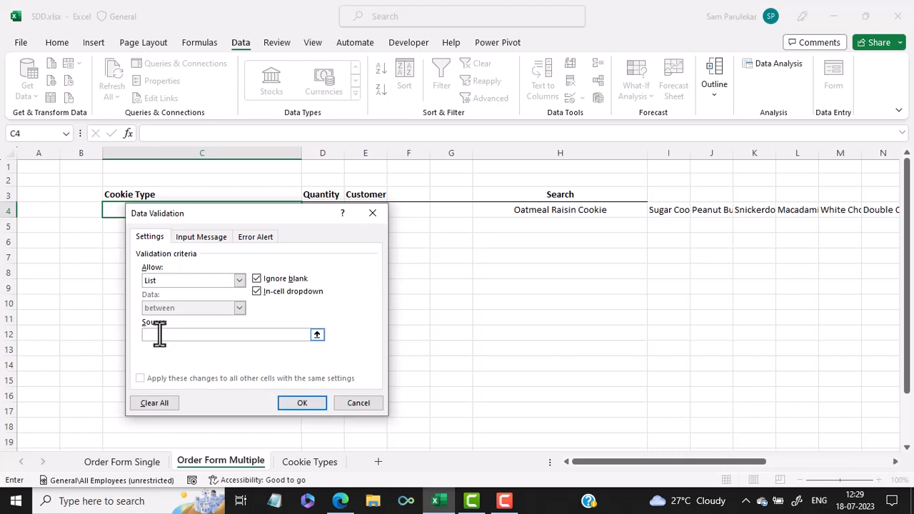
click(607, 211)
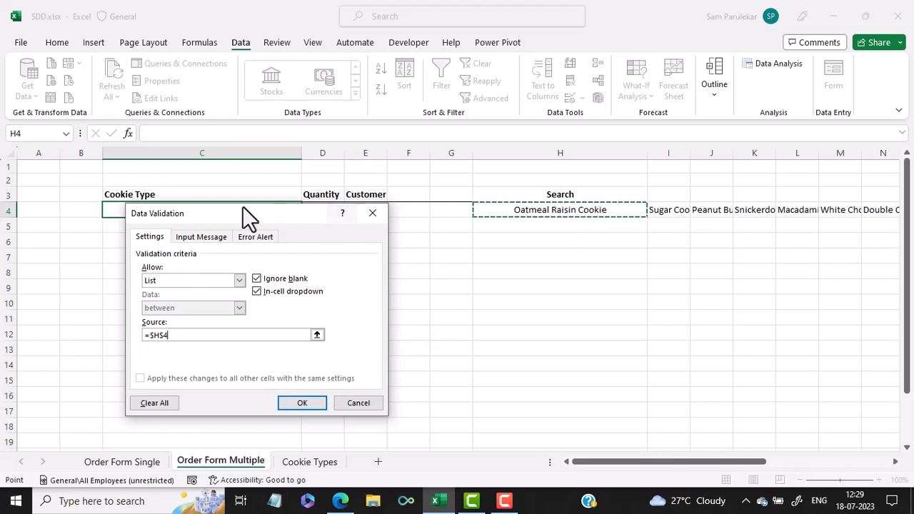
drag(229, 210, 422, 200)
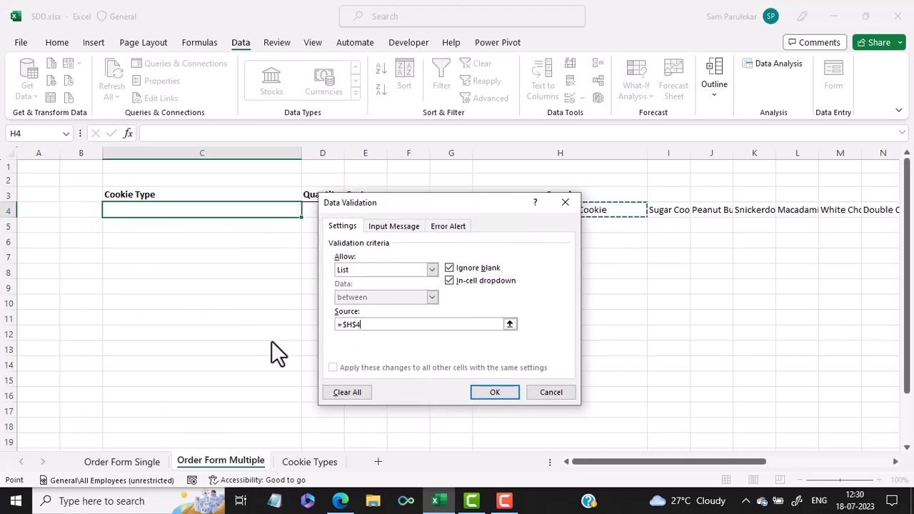
click(355, 325)
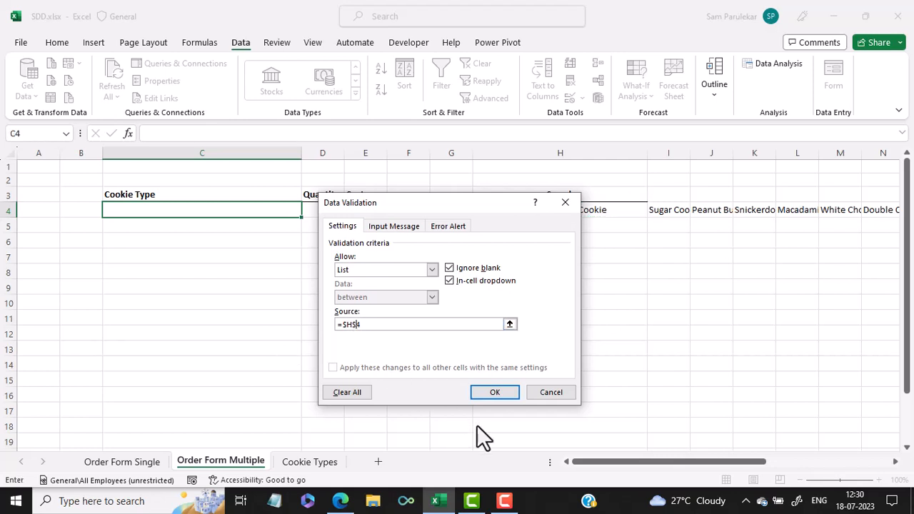
key(BackSpace)
text(#)
Turn off the error alert for invalid data and apply the validation to cell C4.
click(448, 227)
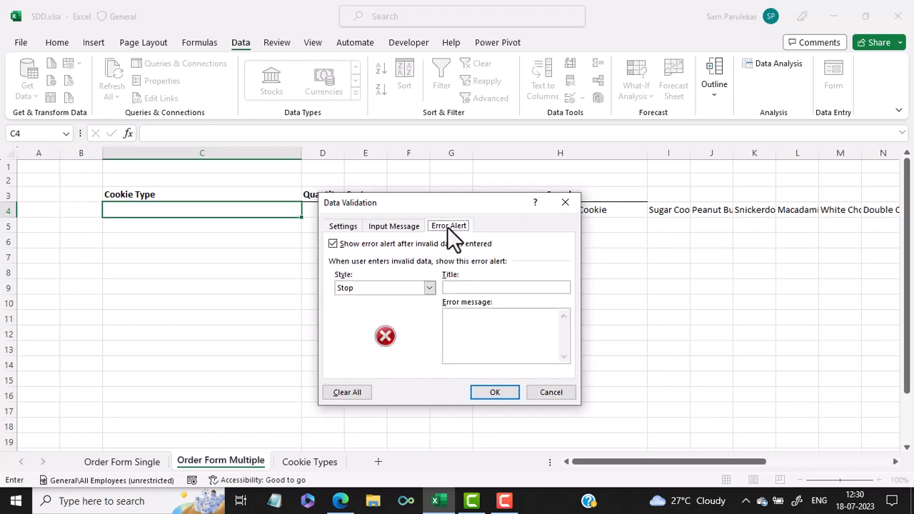
click(333, 244)
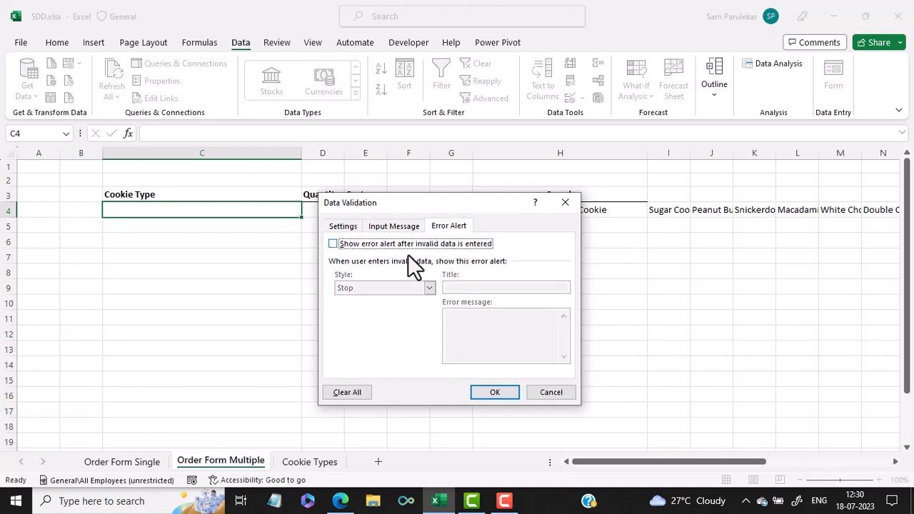
click(495, 392)
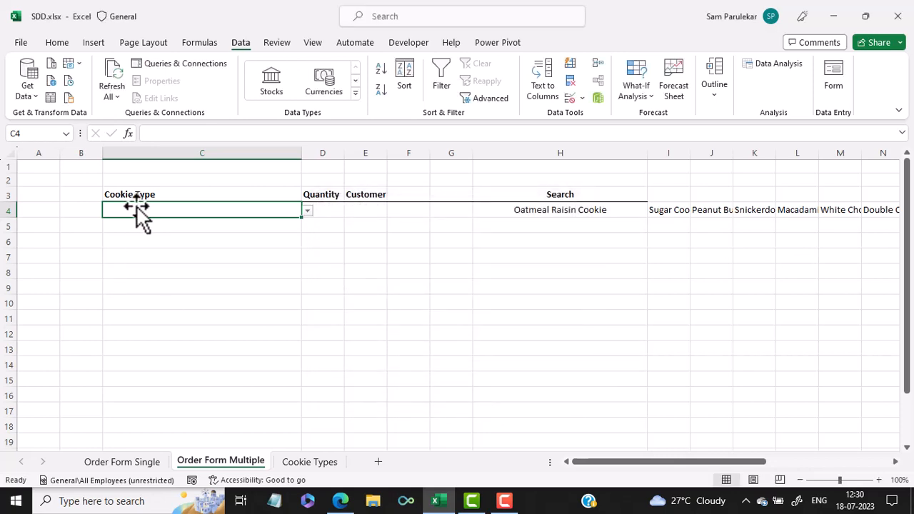
Enter Oat as the search text in C4 and choose Oatmeal Raisin Cookie from its drop-down list.
text(Oat)
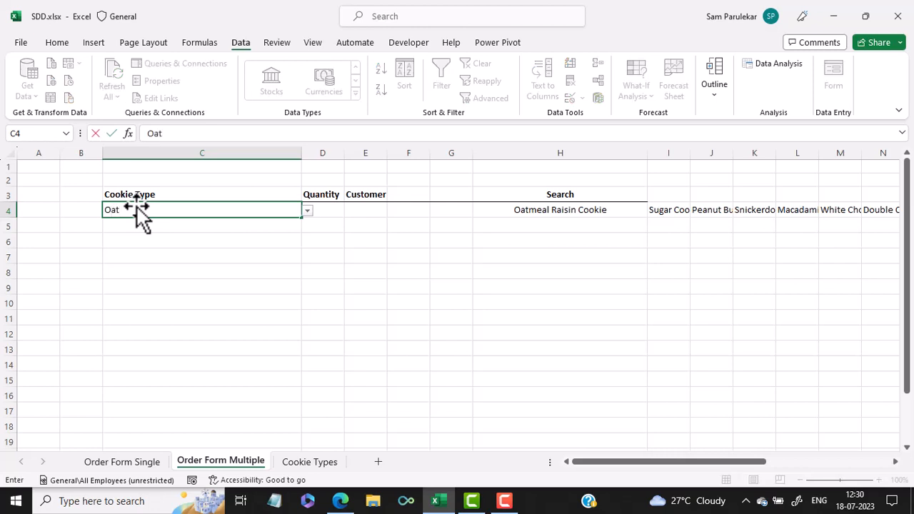
key(Return)
click(137, 214)
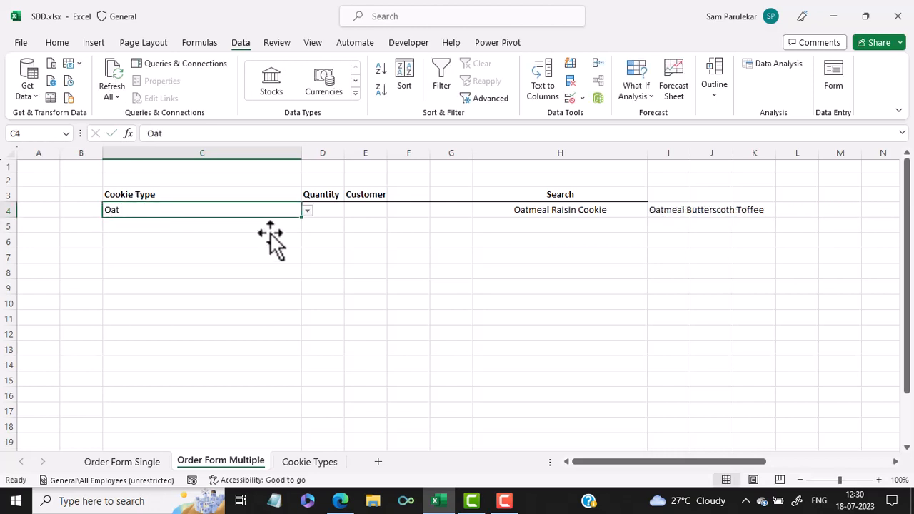
click(307, 211)
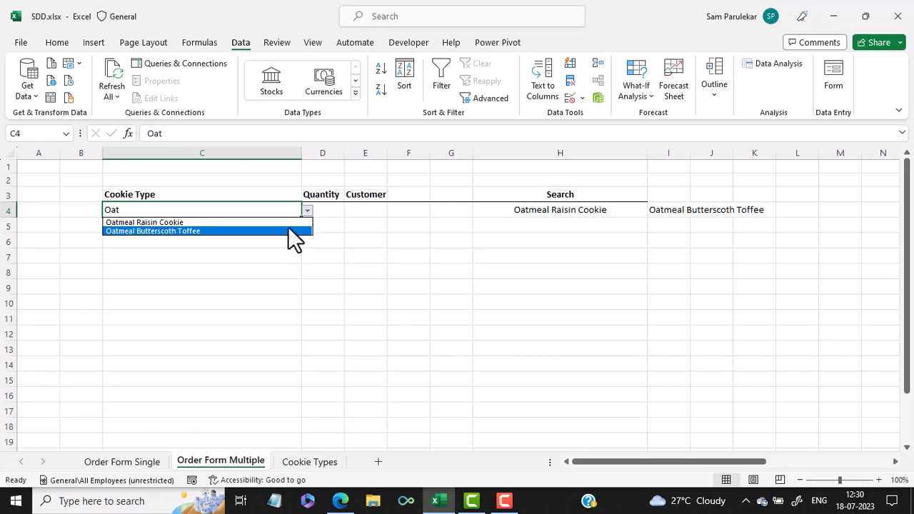
click(250, 222)
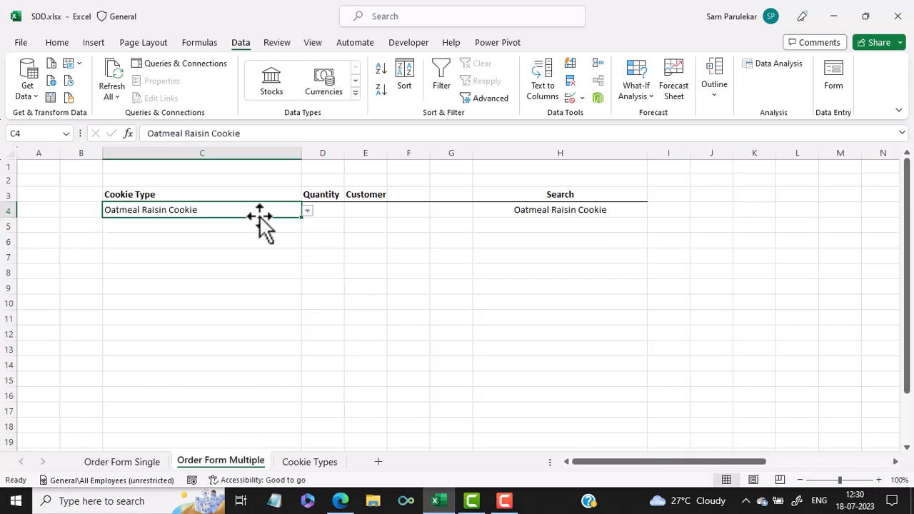
Copy the C4 drop-down and the H4 formula down through row 11, and clear the copied cookie names below C4.
drag(302, 218, 292, 333)
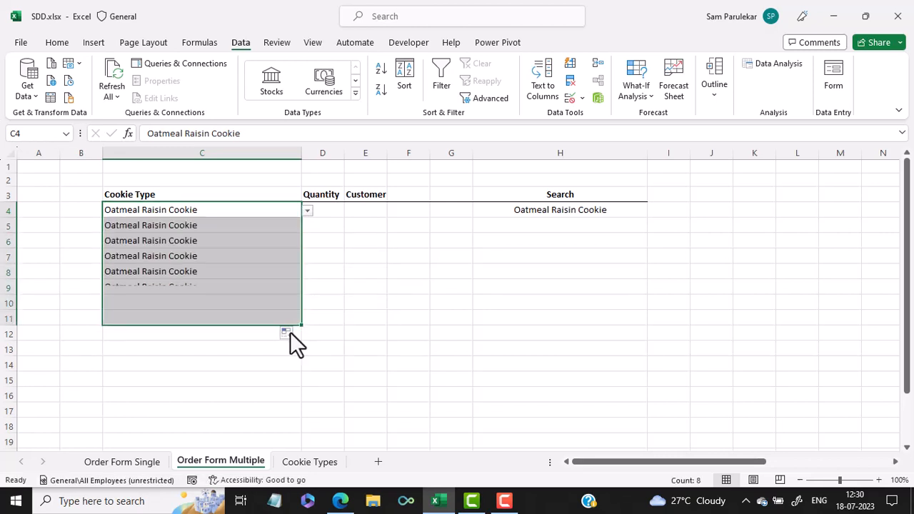
click(634, 216)
drag(647, 216, 634, 324)
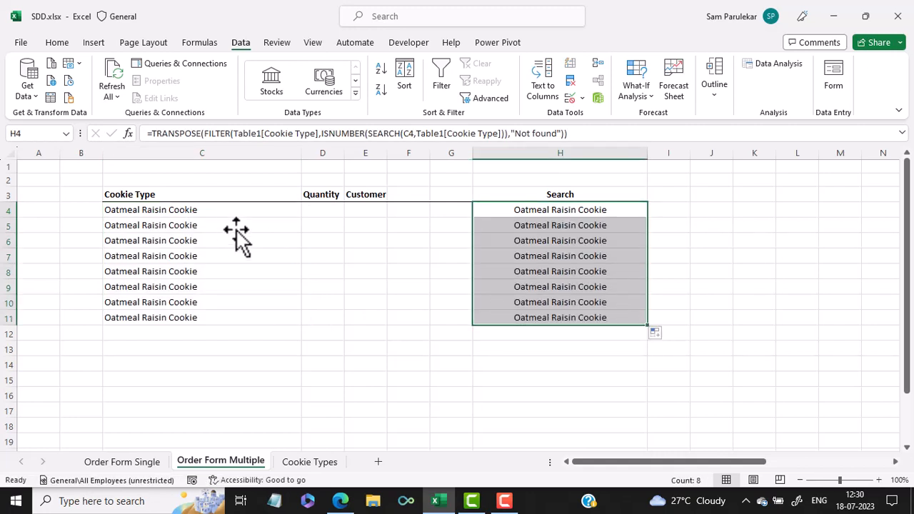
drag(238, 227, 202, 332)
key(Delete)
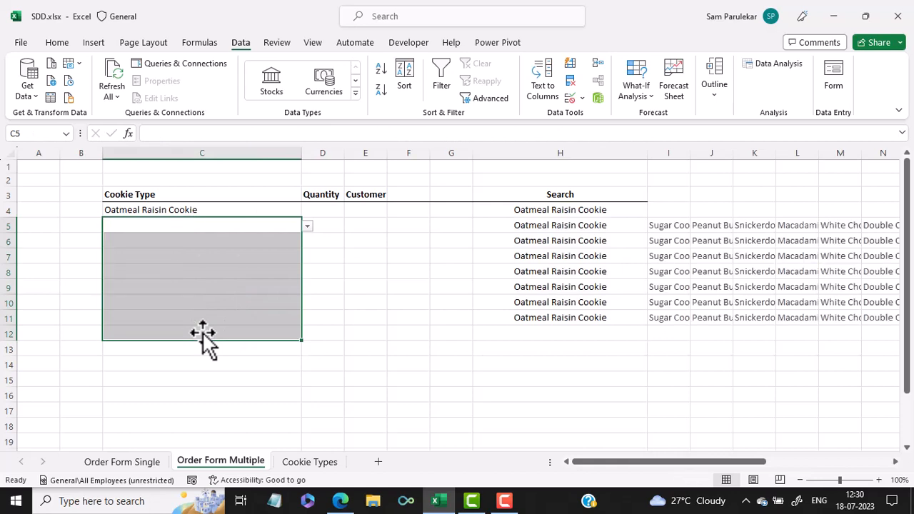
Enter butter as the search text in C5 and choose Peanut Butter Blossom Cookie from its drop-down list.
click(171, 227)
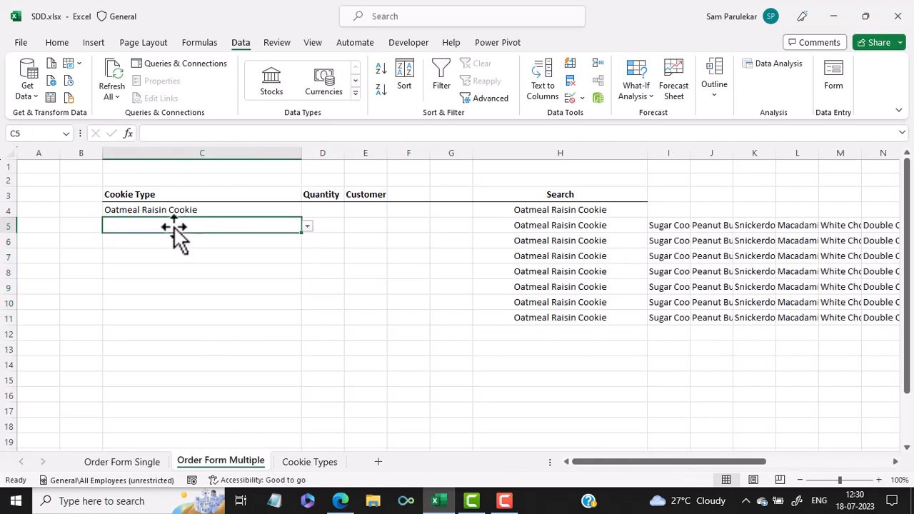
text(butter)
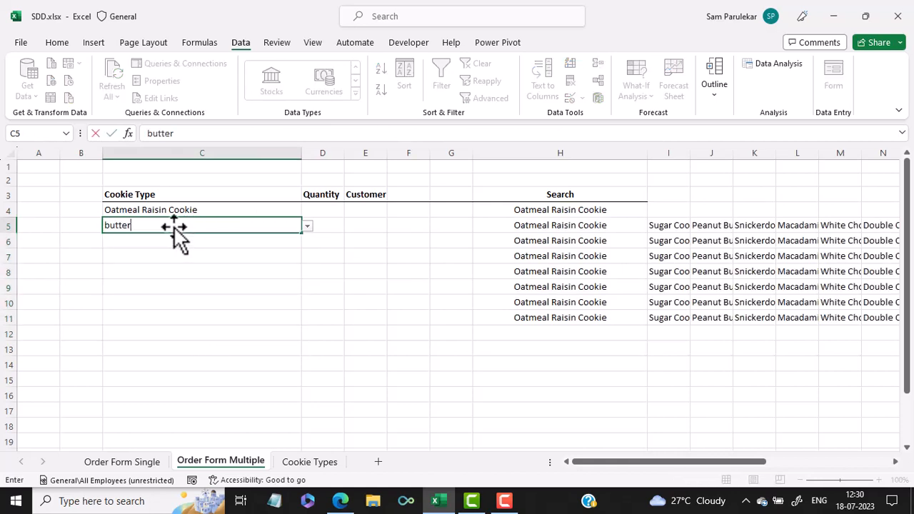
click(308, 228)
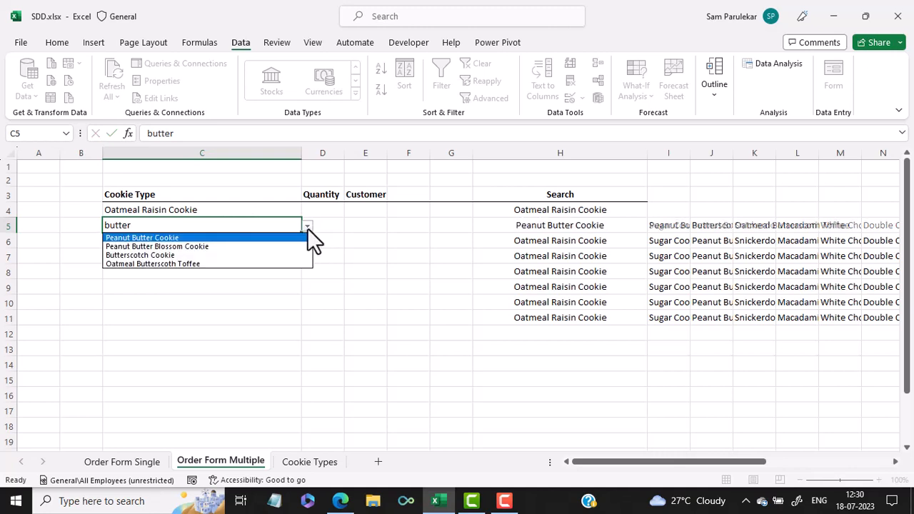
click(230, 247)
Enter Velvet as the search text in C6 and choose Red Velvet Cookie from its drop-down list.
click(153, 240)
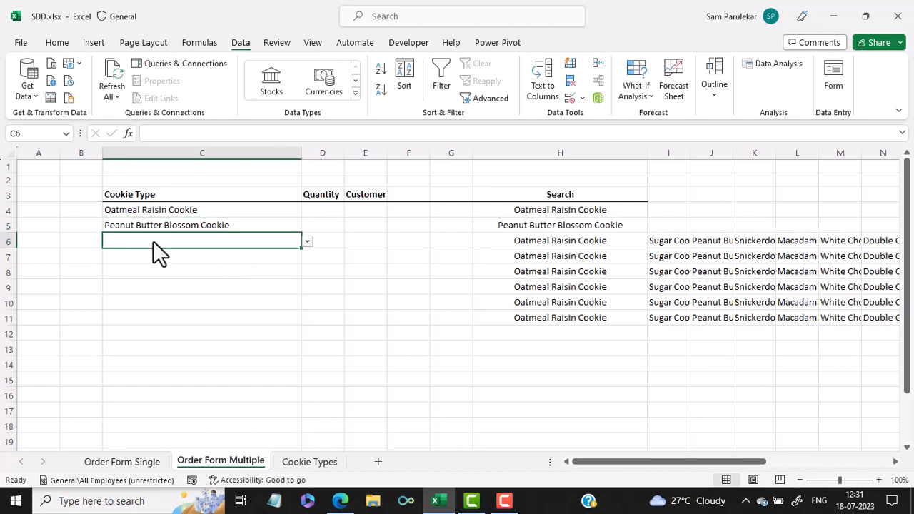
text(Velvet)
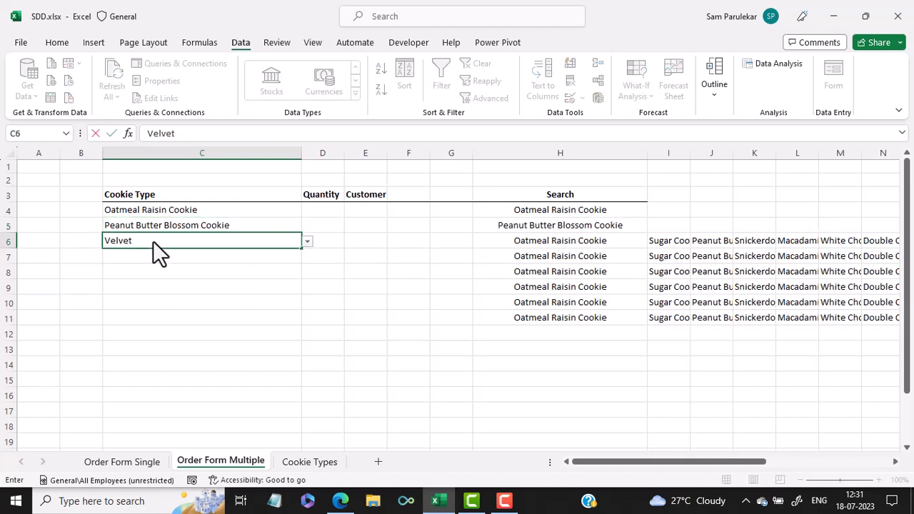
click(308, 242)
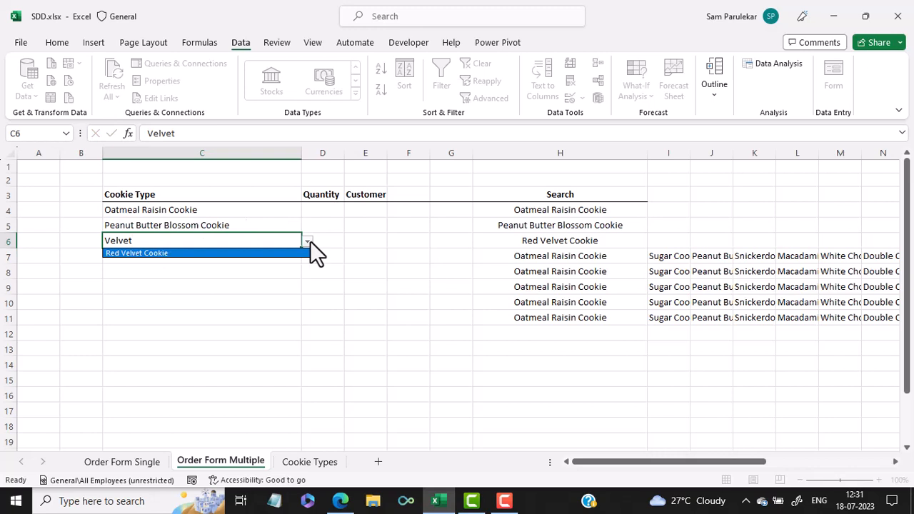
click(271, 253)
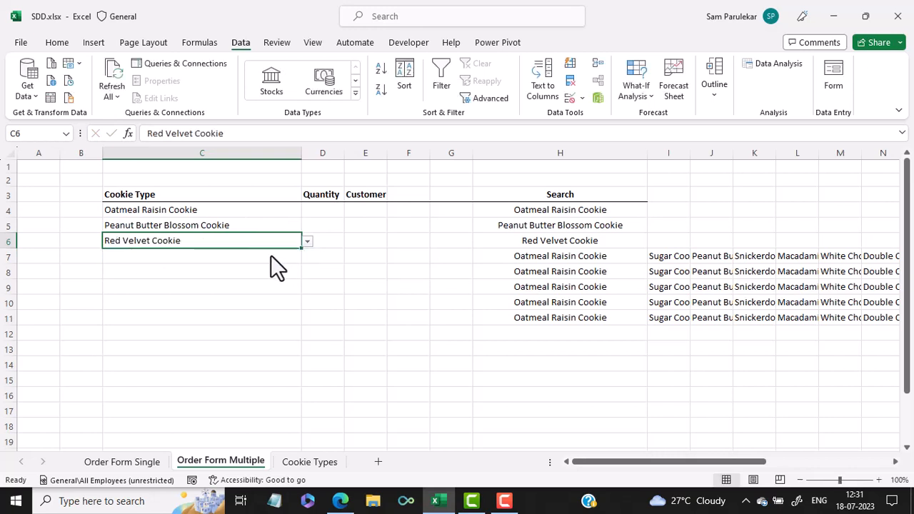